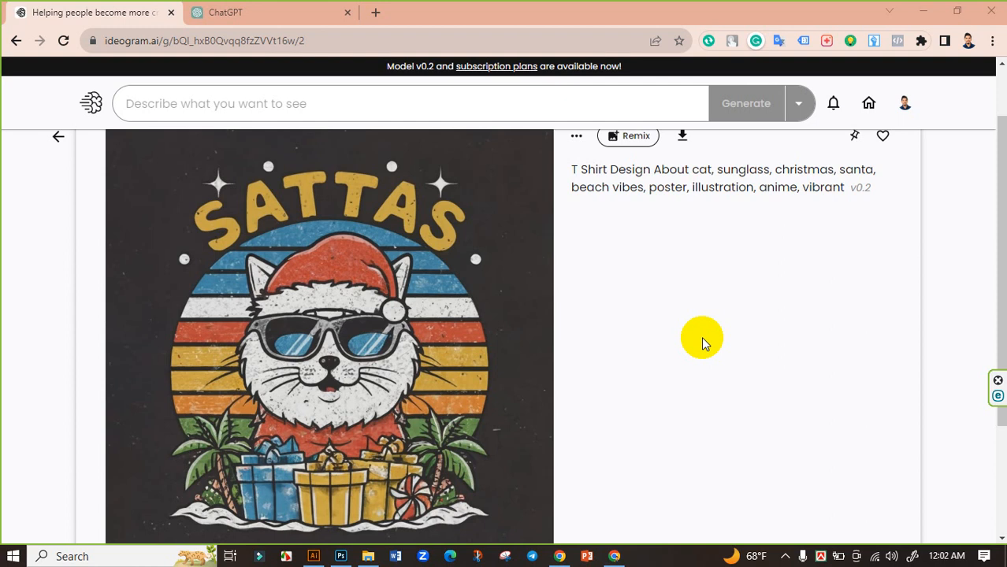
Examine the prompt and the four generated Christmas cat T-shirt designs, viewing each variation at full size.
{"action": "scroll", "coordinate": [544, 264], "scroll_direction": "up", "scroll_amount": 2}
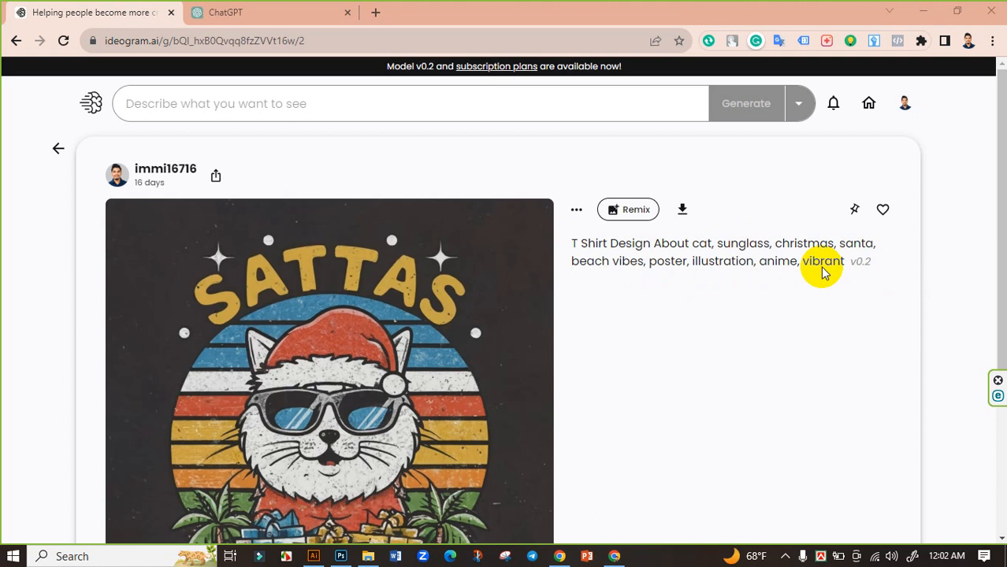
{"action": "scroll", "coordinate": [469, 207], "scroll_direction": "down", "scroll_amount": 2}
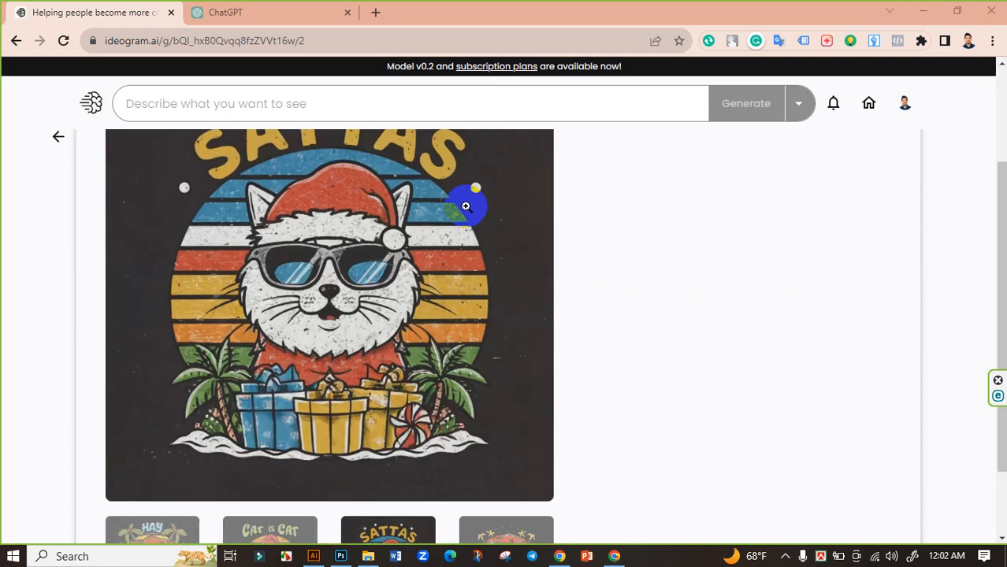
{"action": "scroll", "coordinate": [484, 439], "scroll_direction": "down", "scroll_amount": 1}
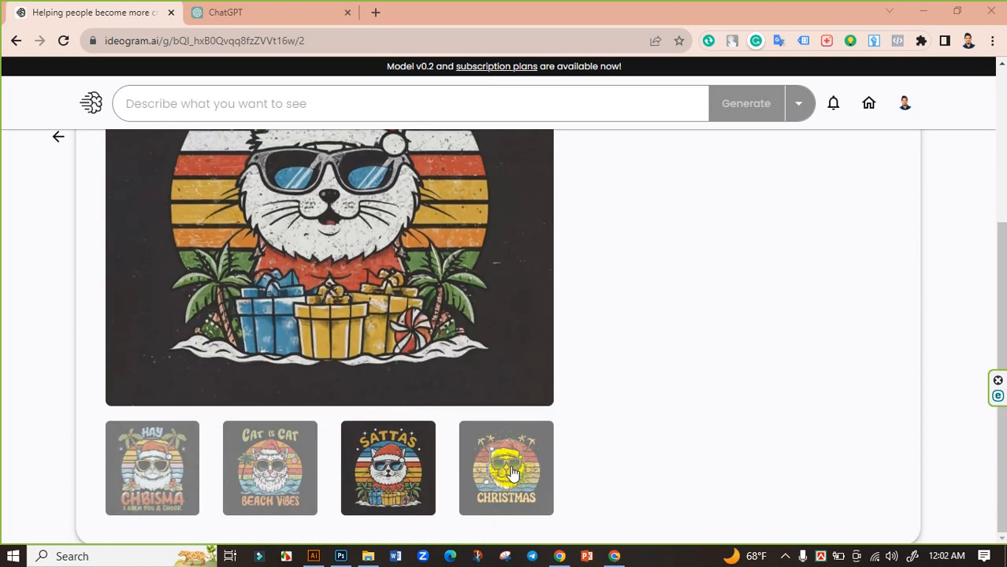
{"action": "left_click", "coordinate": [506, 471]}
{"action": "scroll", "coordinate": [469, 450], "scroll_direction": "down", "scroll_amount": 1}
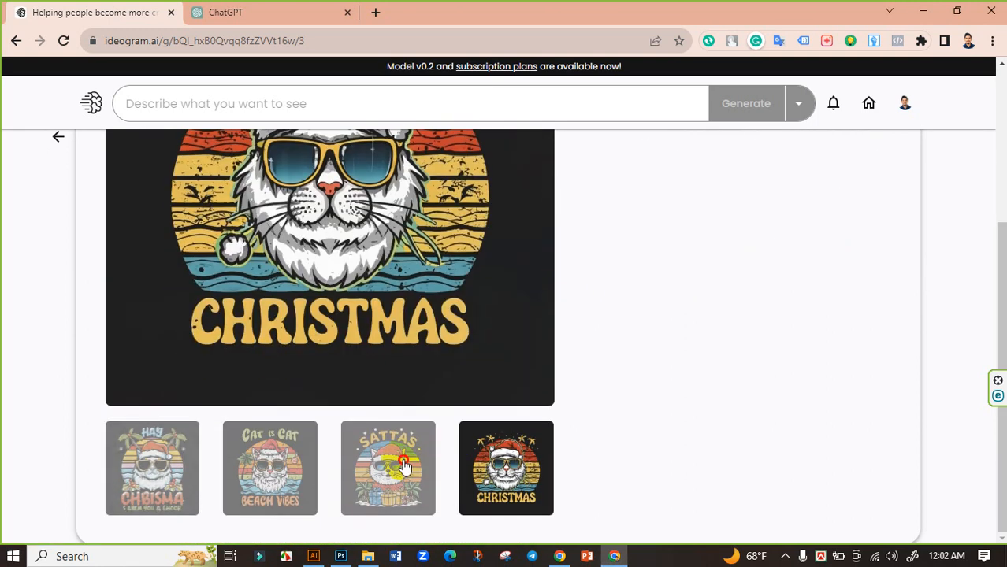
{"action": "left_click", "coordinate": [400, 464]}
{"action": "scroll", "coordinate": [419, 417], "scroll_direction": "down", "scroll_amount": 3}
{"action": "left_click", "coordinate": [260, 461]}
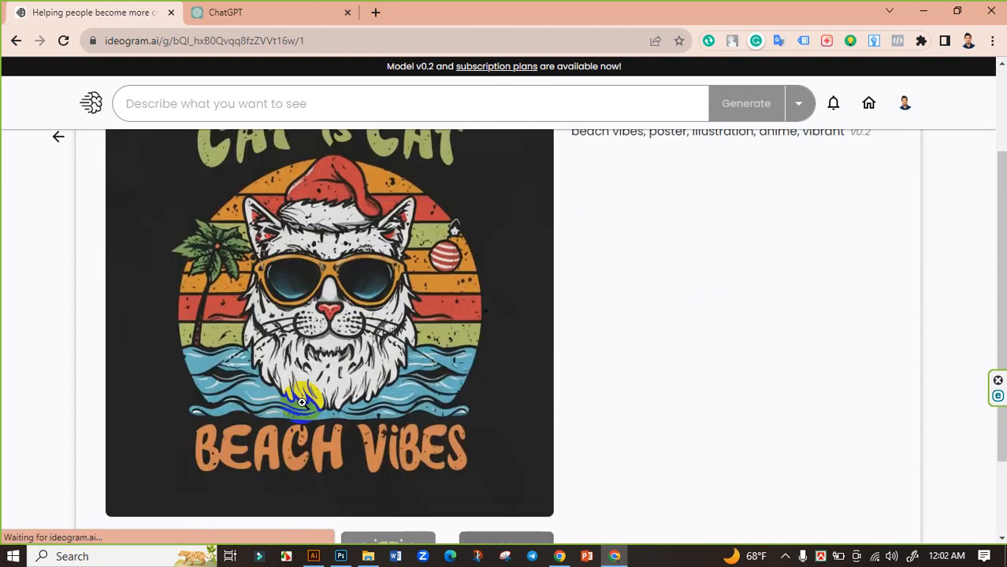
{"action": "scroll", "coordinate": [189, 479], "scroll_direction": "down", "scroll_amount": 3}
{"action": "left_click", "coordinate": [189, 478]}
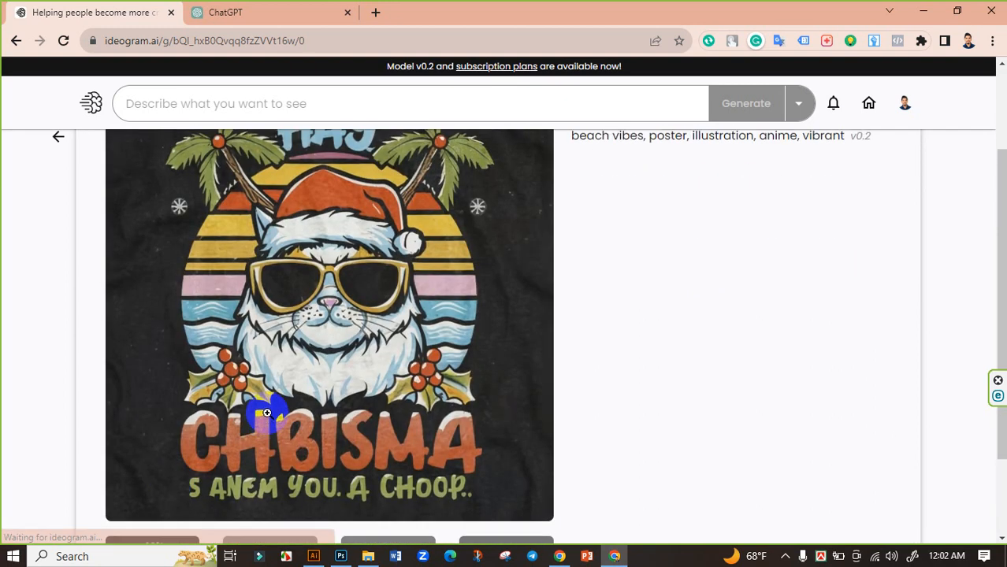
{"action": "scroll", "coordinate": [538, 387], "scroll_direction": "down", "scroll_amount": 3}
{"action": "scroll", "coordinate": [539, 387], "scroll_direction": "up", "scroll_amount": 3}
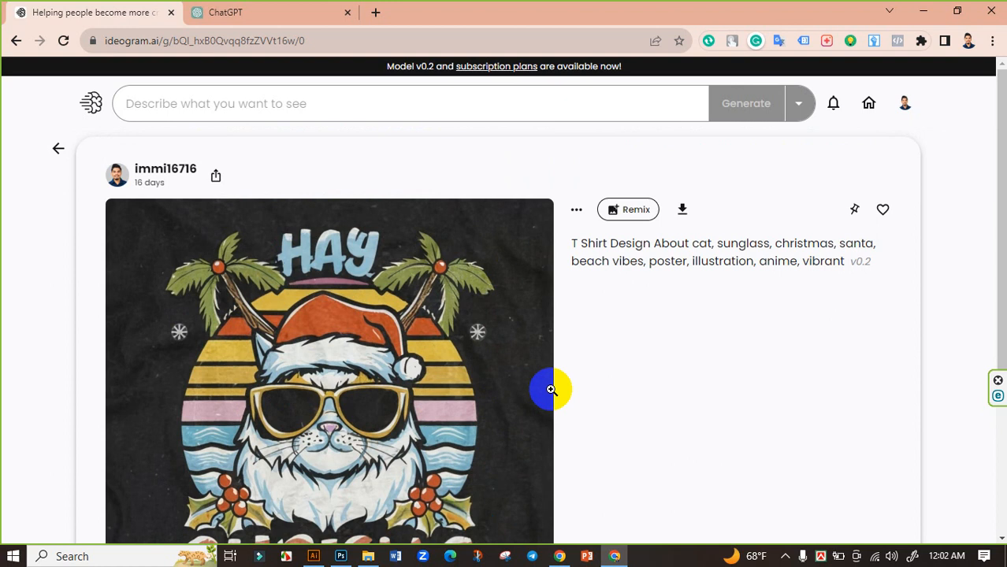
{"action": "scroll", "coordinate": [551, 389], "scroll_direction": "down", "scroll_amount": 3}
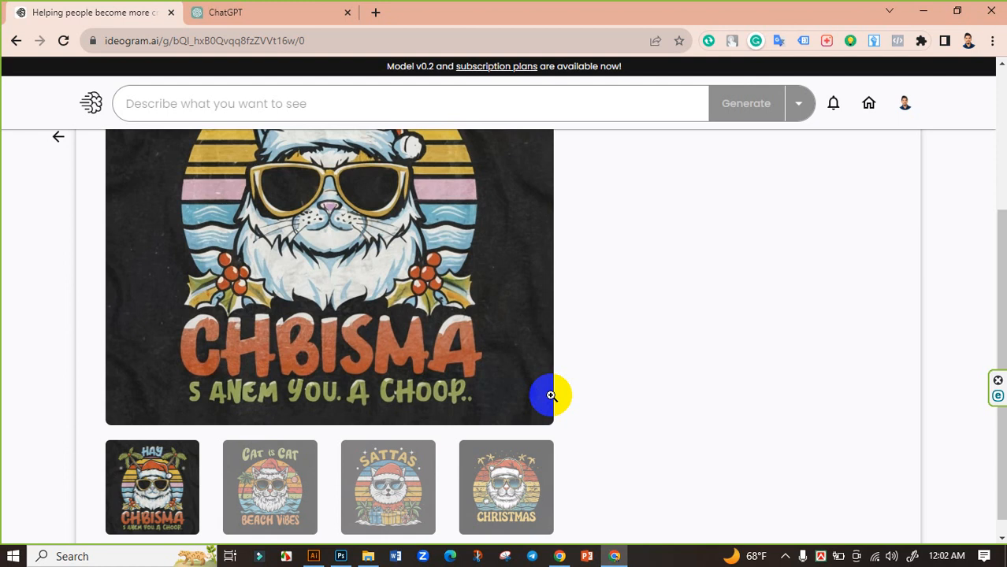
{"action": "scroll", "coordinate": [411, 367], "scroll_direction": "up", "scroll_amount": 3}
{"action": "scroll", "coordinate": [408, 366], "scroll_direction": "down", "scroll_amount": 3}
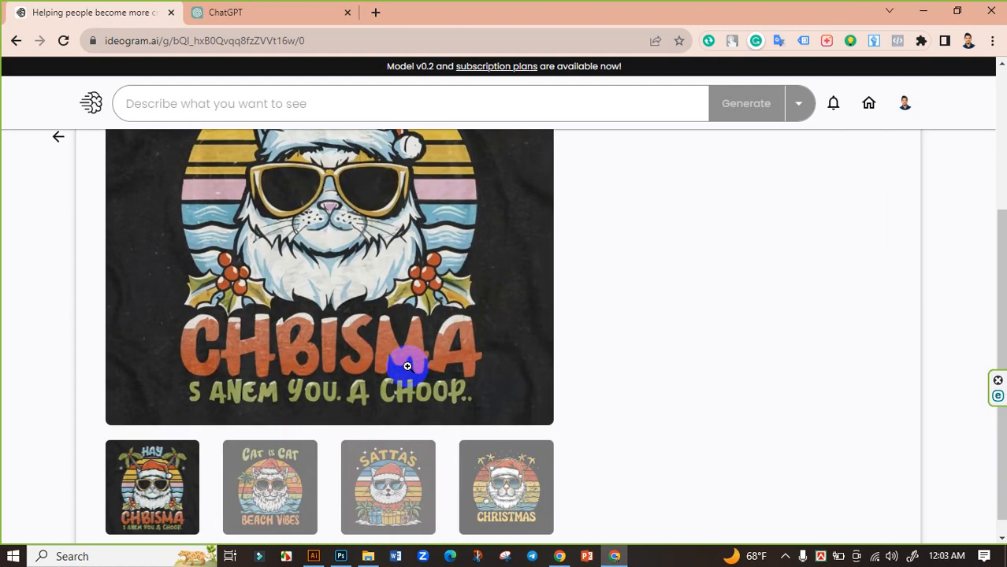
Download the SATTAS cat design as a JPG and show the file in the Downloads folder.
{"action": "left_click", "coordinate": [402, 495]}
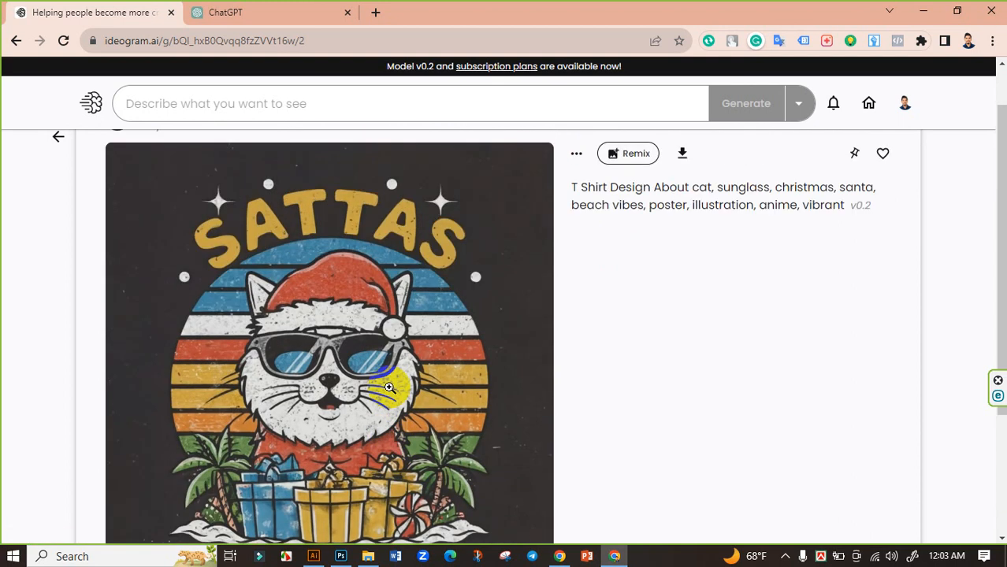
{"action": "scroll", "coordinate": [388, 387], "scroll_direction": "down", "scroll_amount": 2}
{"action": "scroll", "coordinate": [450, 379], "scroll_direction": "up", "scroll_amount": 2}
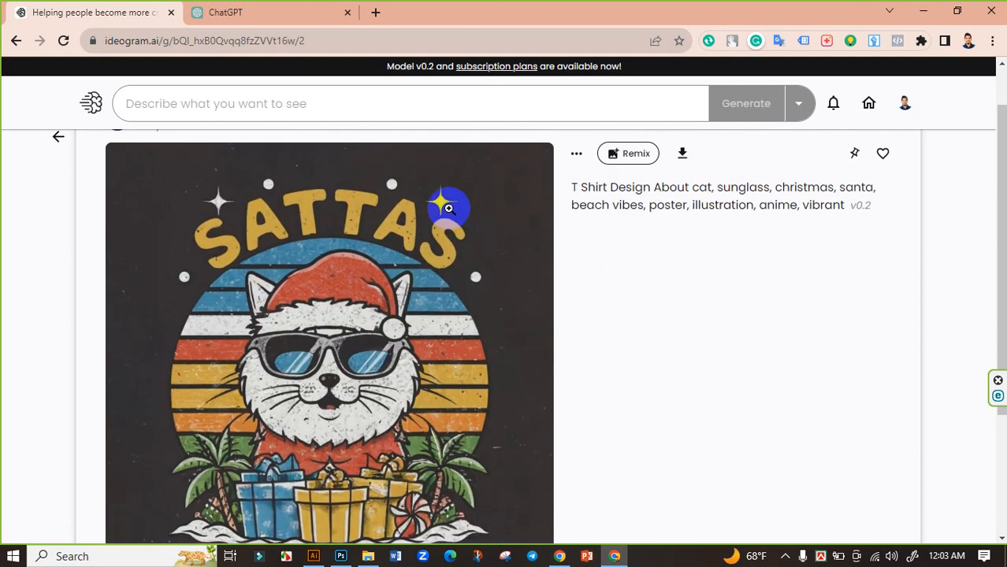
{"action": "left_click", "coordinate": [685, 155]}
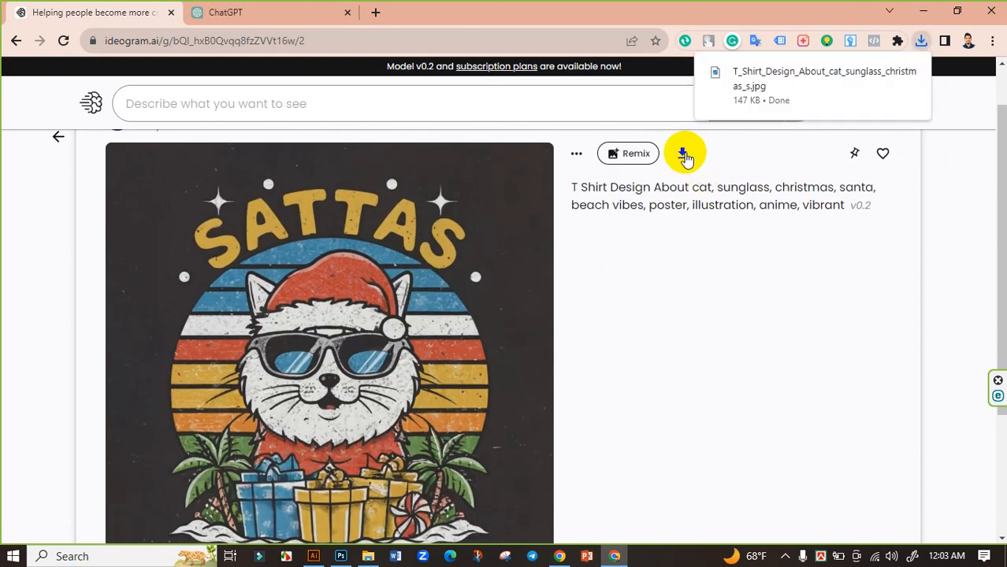
{"action": "left_click", "coordinate": [887, 73]}
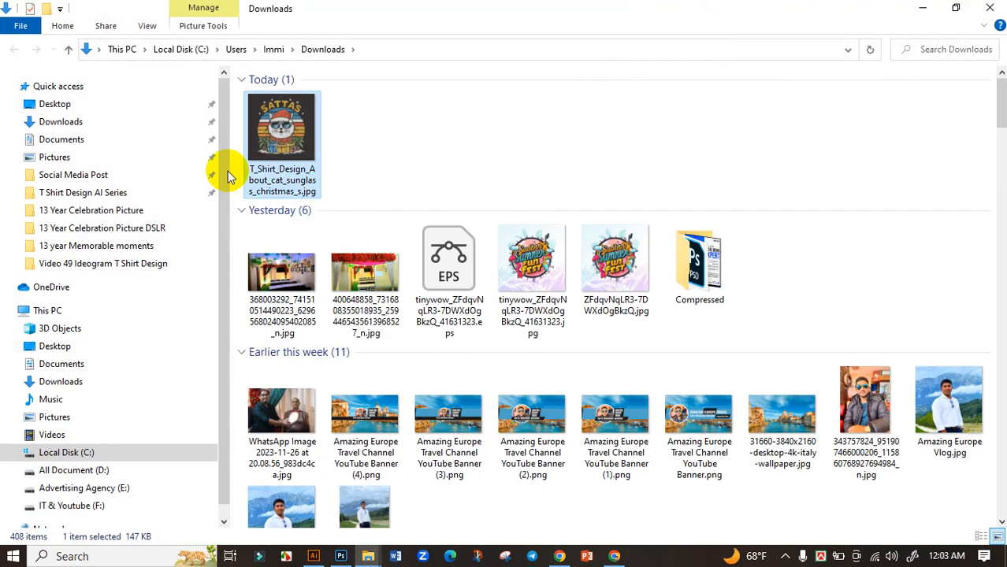
Return to the browser and open the Upscale Image tool on tinywow.com in a new tab.
{"action": "left_click", "coordinate": [613, 555]}
{"action": "left_click", "coordinate": [331, 14]}
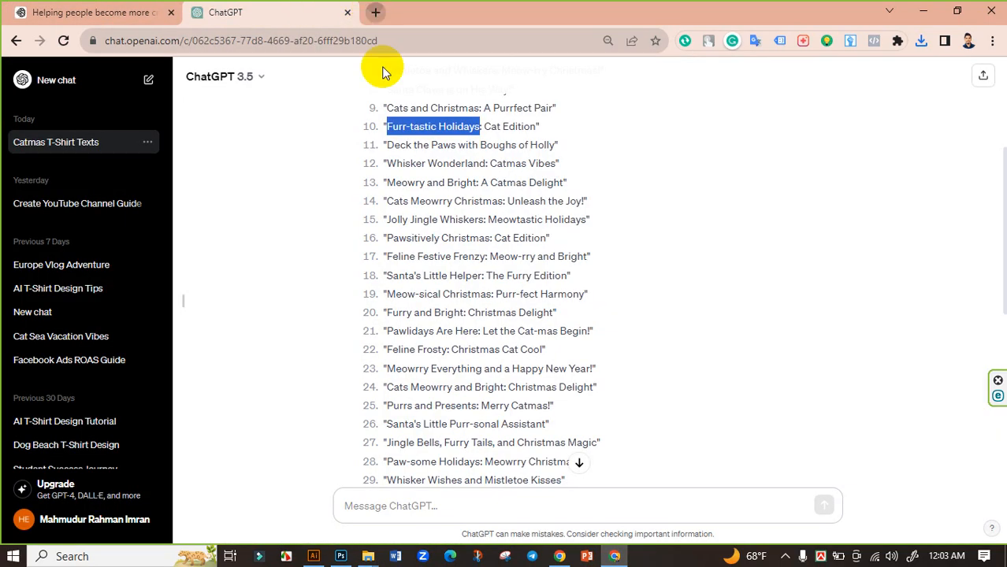
{"action": "left_click", "coordinate": [376, 11]}
{"action": "type", "text": "tinywow.com"}
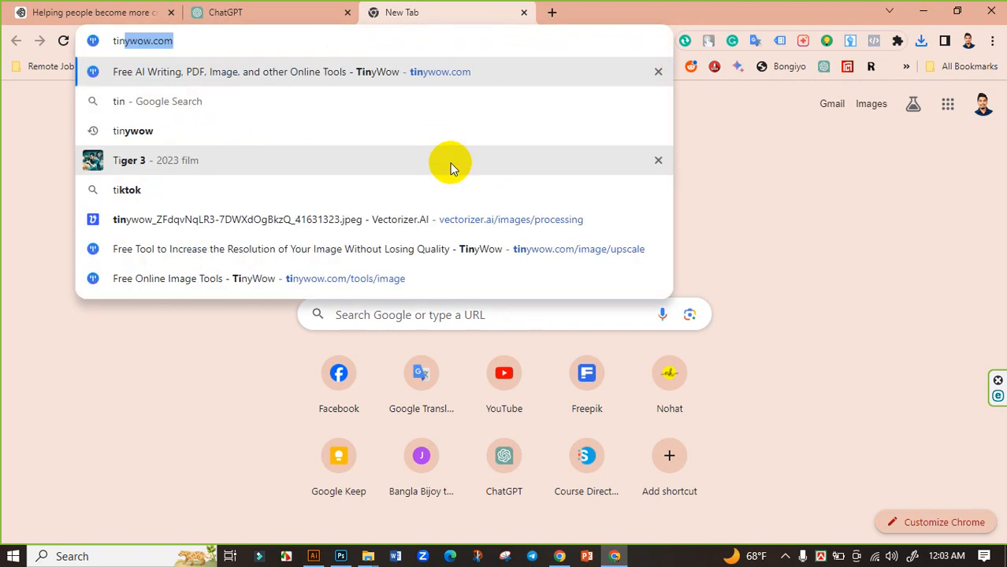
{"action": "key", "text": "Return"}
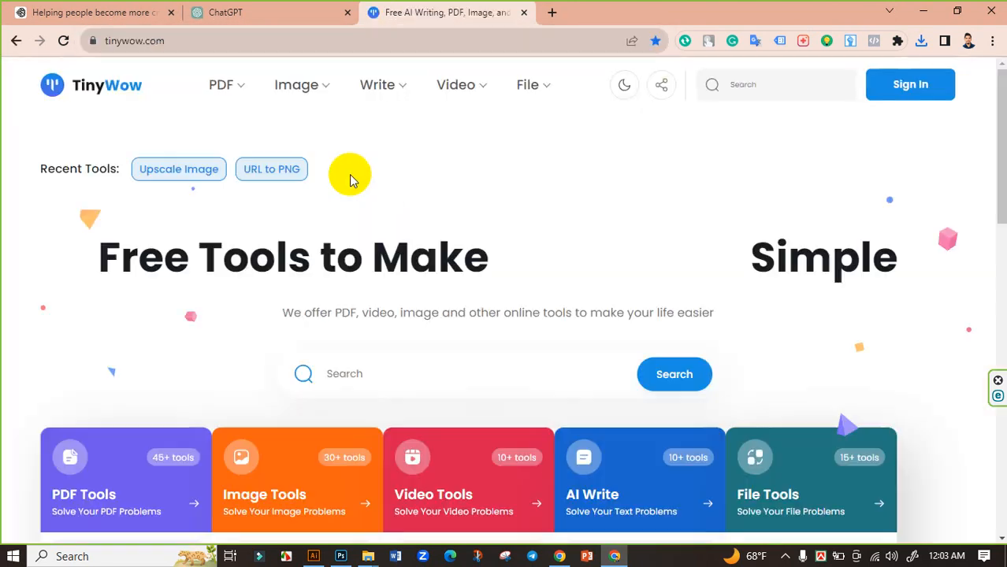
{"action": "scroll", "coordinate": [376, 292], "scroll_direction": "down", "scroll_amount": 2}
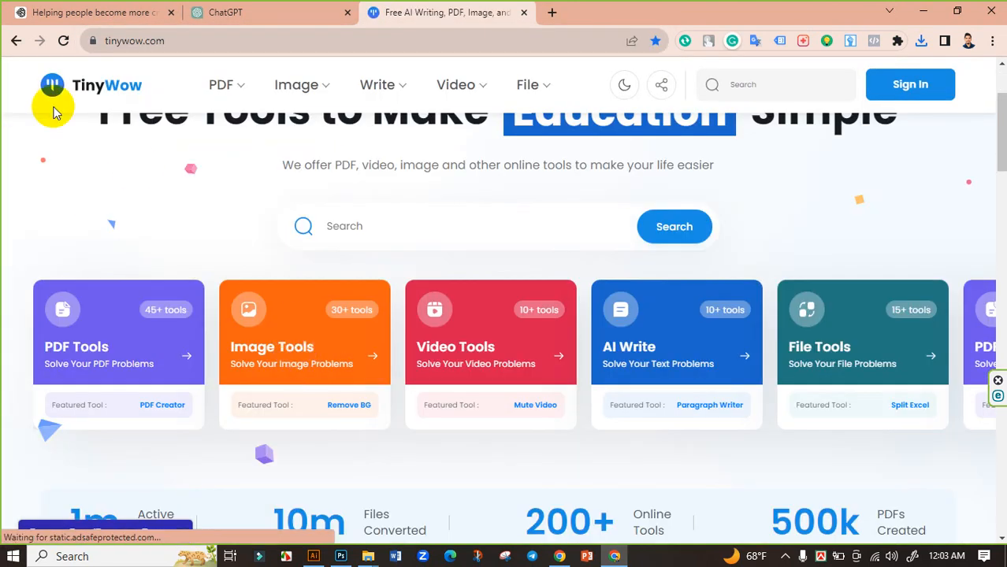
{"action": "left_click", "coordinate": [288, 332]}
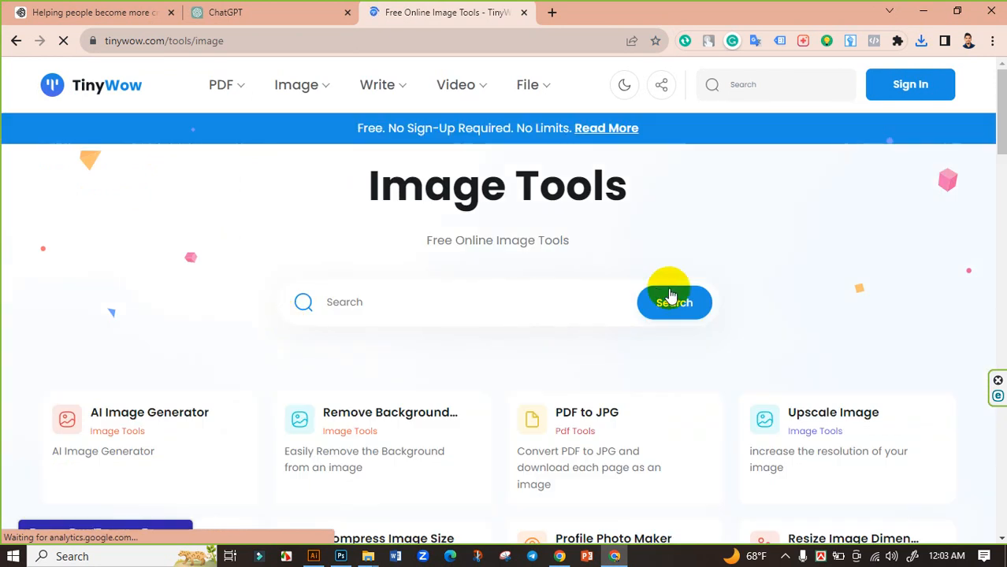
{"action": "left_click", "coordinate": [817, 420]}
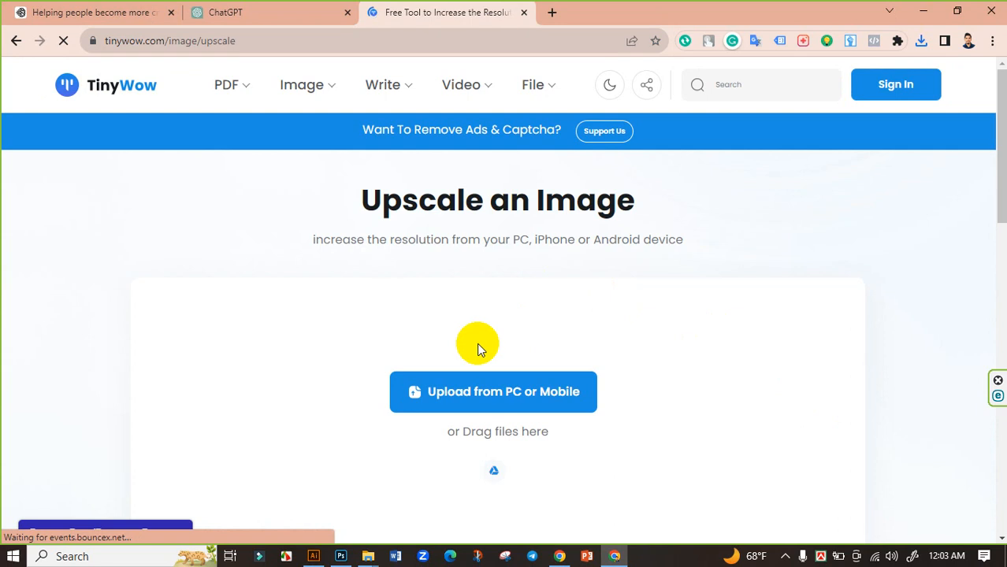
Upload T_Shirt_Design_About_cat_sunglass_christmas_s.jpg from Downloads and upscale it with the Increase 4x option.
{"action": "left_click", "coordinate": [472, 326]}
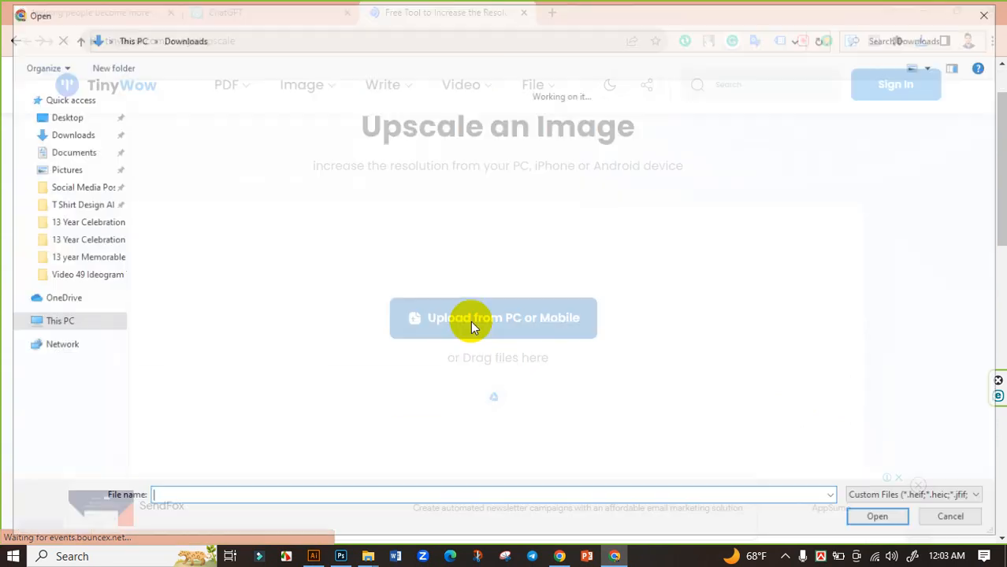
{"action": "left_click", "coordinate": [206, 186]}
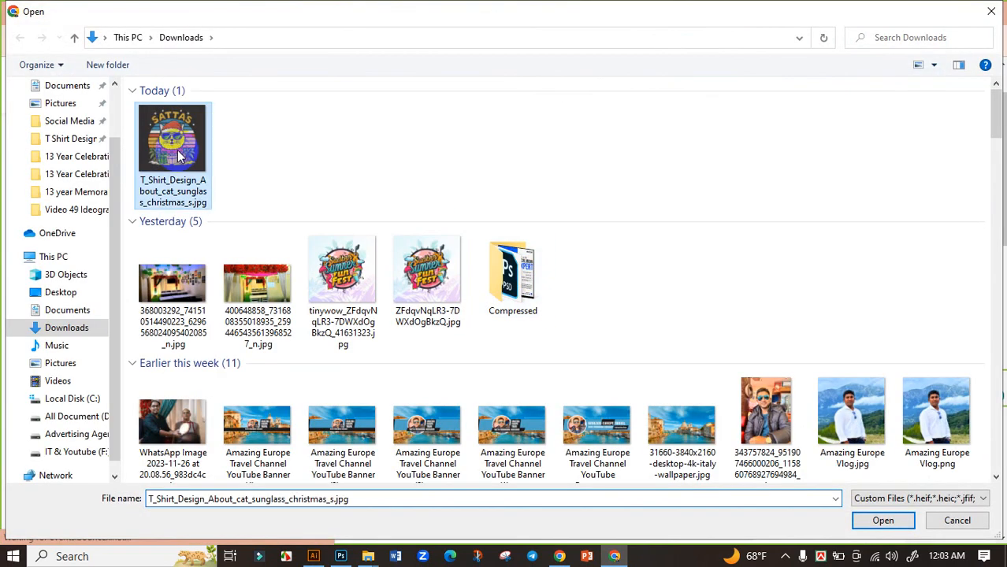
{"action": "left_click", "coordinate": [885, 522]}
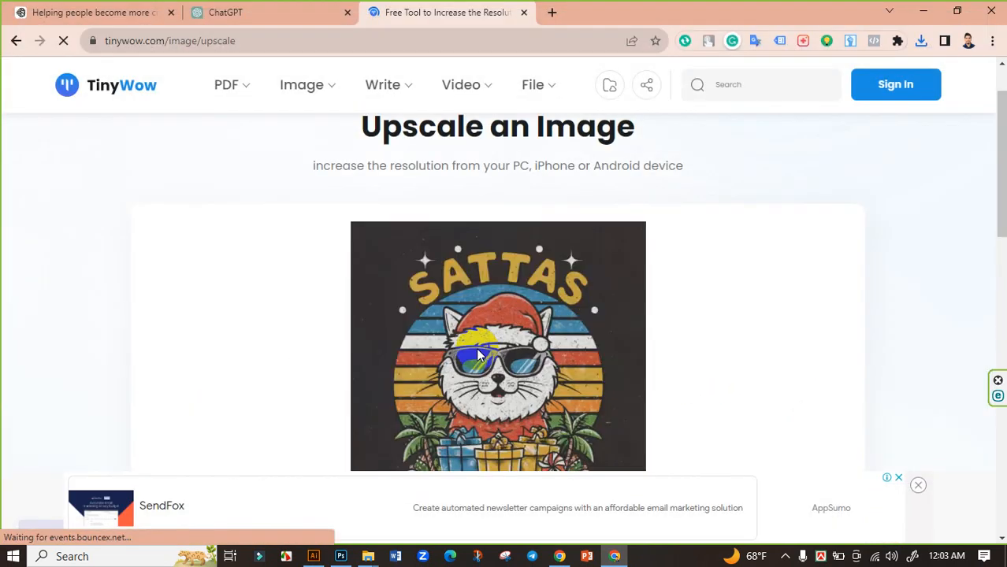
{"action": "scroll", "coordinate": [505, 363], "scroll_direction": "down", "scroll_amount": 3}
{"action": "left_click", "coordinate": [465, 333]}
{"action": "left_click", "coordinate": [468, 370]}
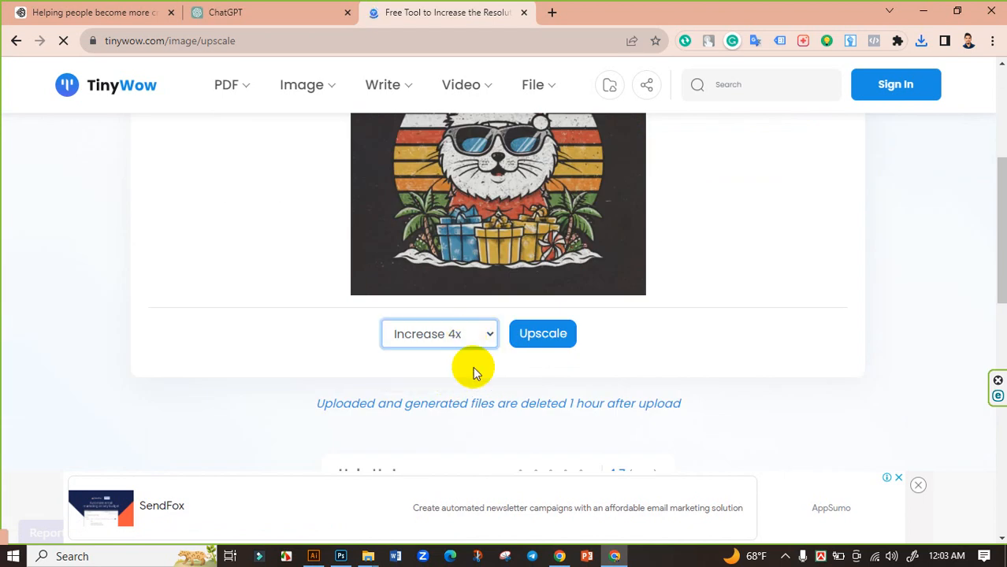
{"action": "left_click", "coordinate": [544, 334]}
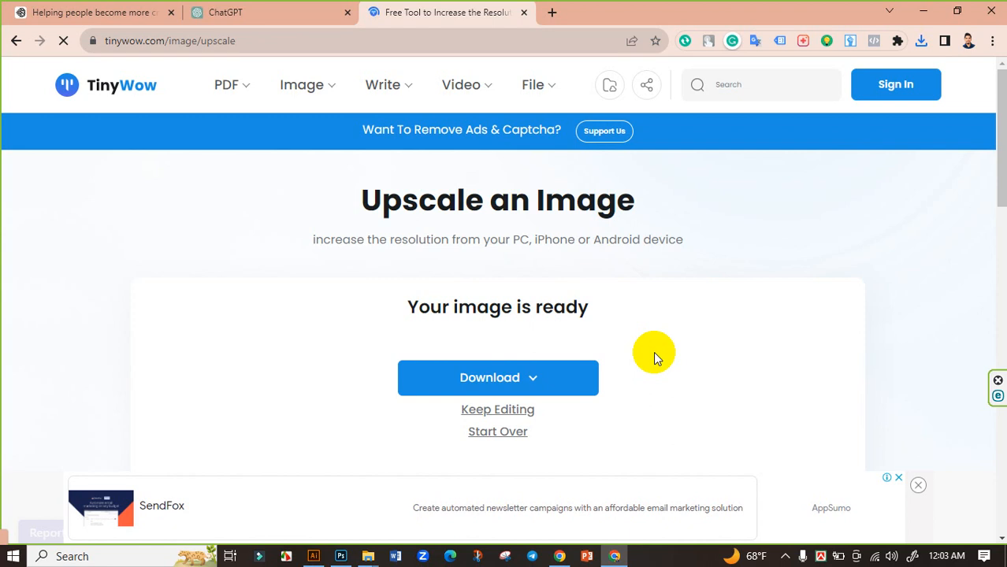
Save the upscaled image to the device and show the downloaded file in its folder.
{"action": "left_click", "coordinate": [510, 375]}
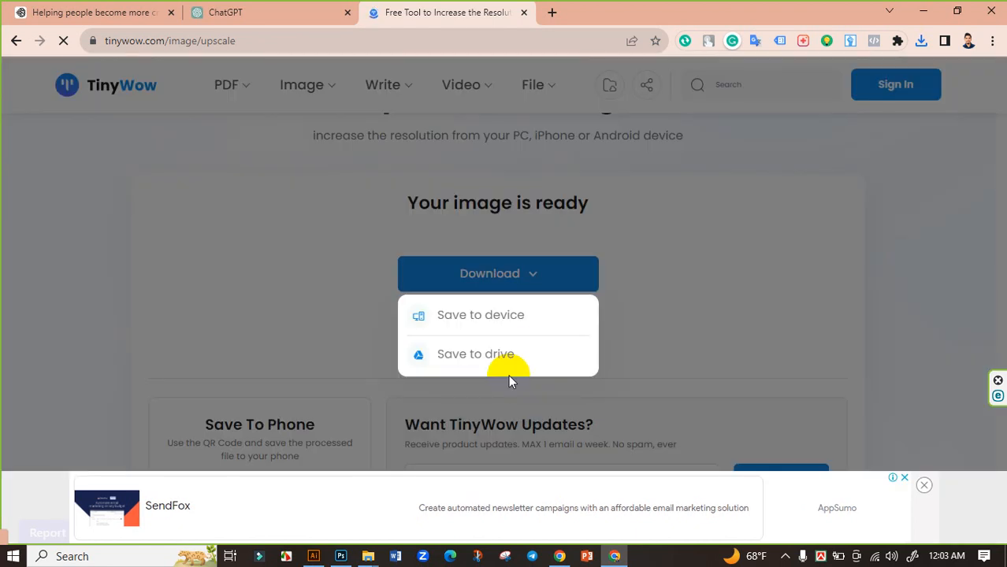
{"action": "left_click", "coordinate": [474, 320]}
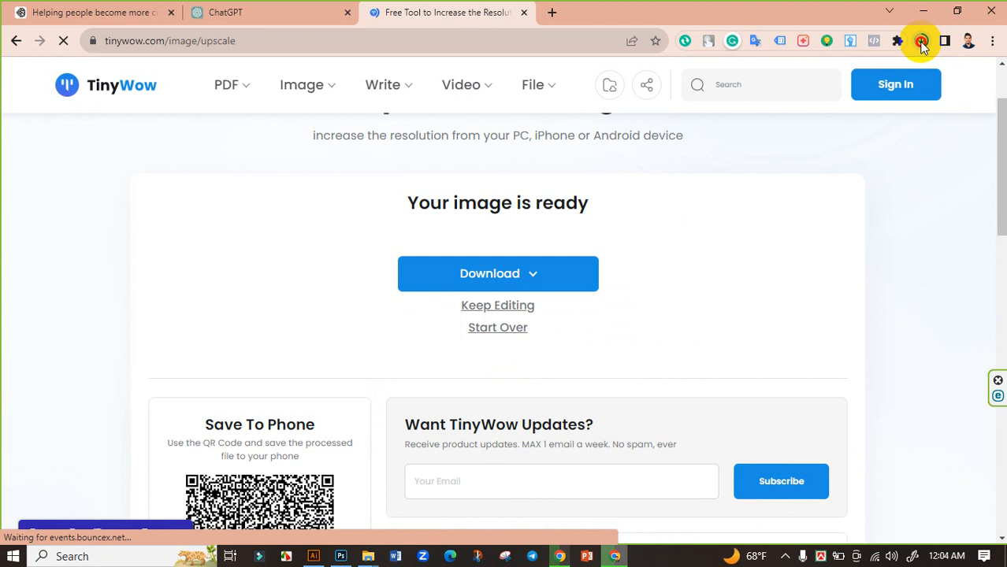
{"action": "left_click", "coordinate": [922, 43]}
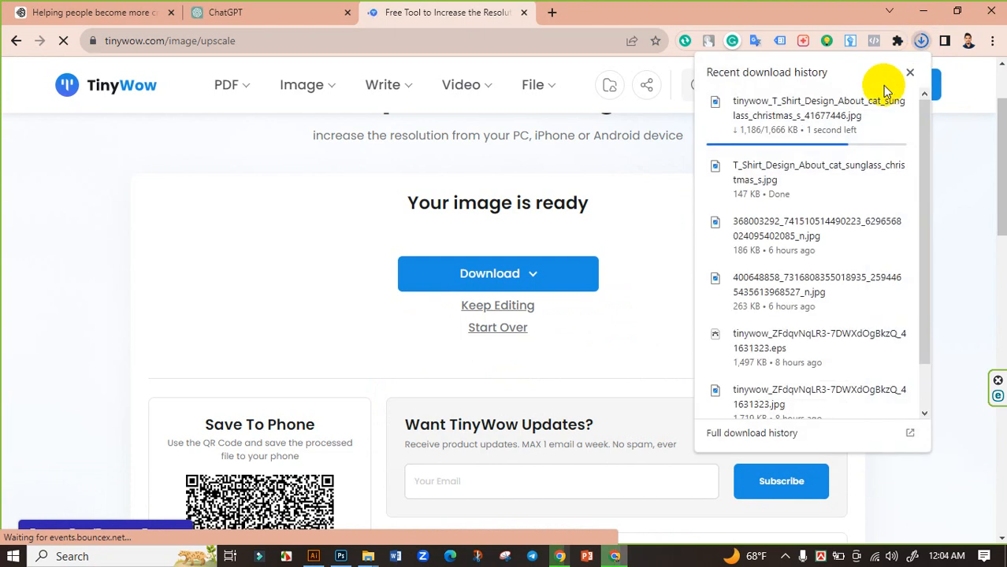
{"action": "left_click", "coordinate": [923, 41]}
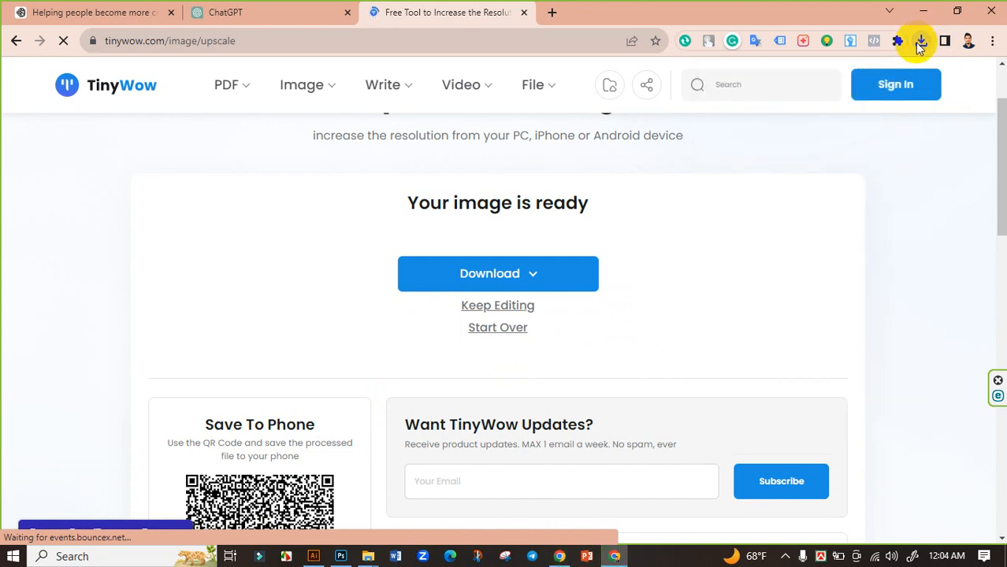
{"action": "left_click", "coordinate": [921, 41]}
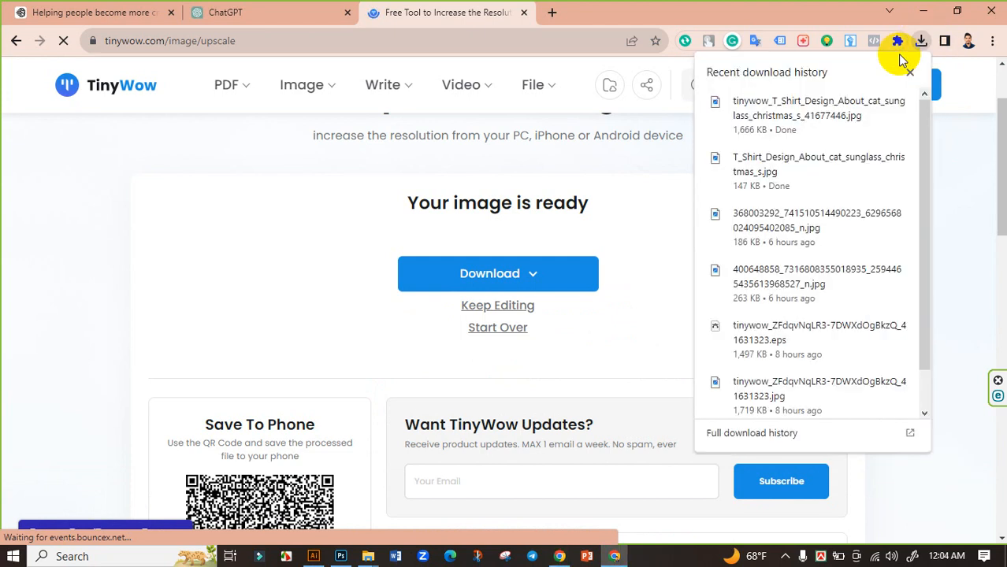
{"action": "left_click", "coordinate": [875, 103]}
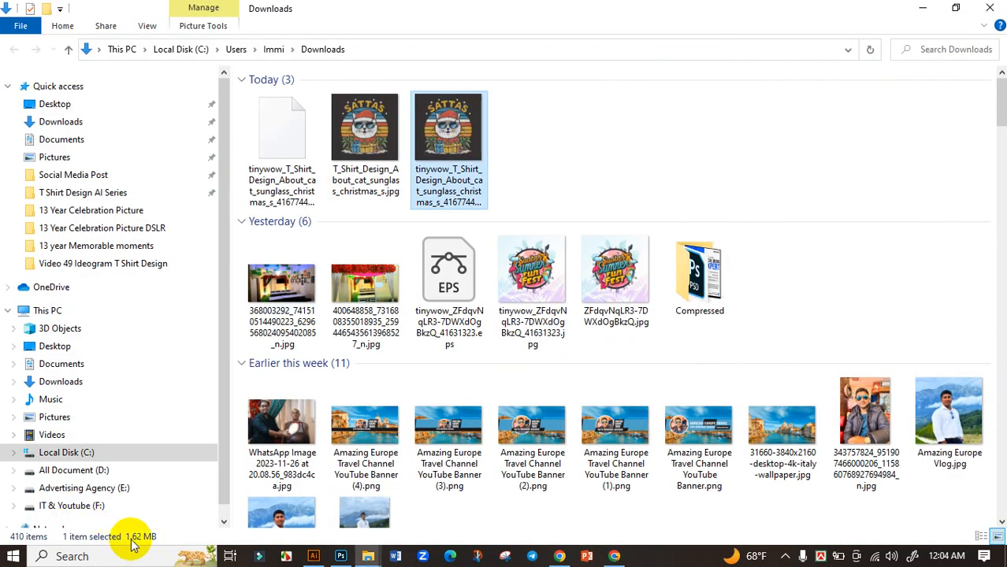
Refresh the Downloads folder and compare the file sizes of the original and upscaled SATTAS images.
{"action": "left_click", "coordinate": [551, 153]}
{"action": "right_click", "coordinate": [552, 155]}
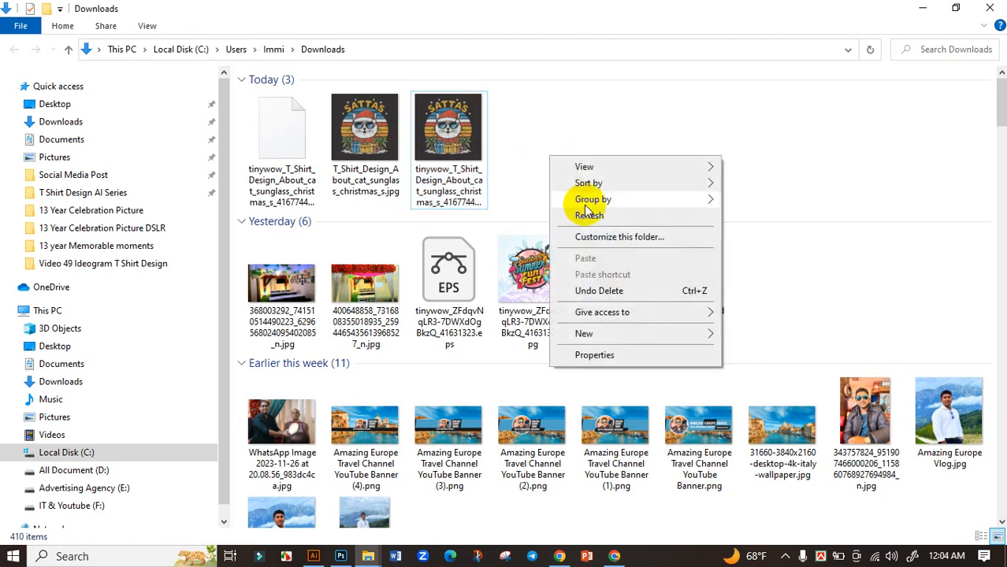
{"action": "left_click", "coordinate": [583, 214]}
{"action": "left_click", "coordinate": [398, 146]}
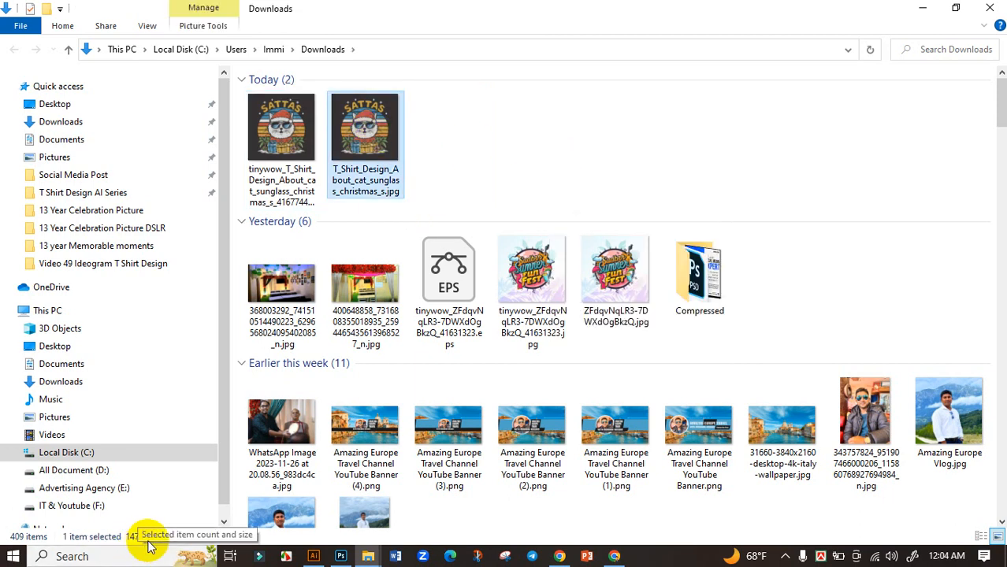
{"action": "left_click", "coordinate": [278, 144]}
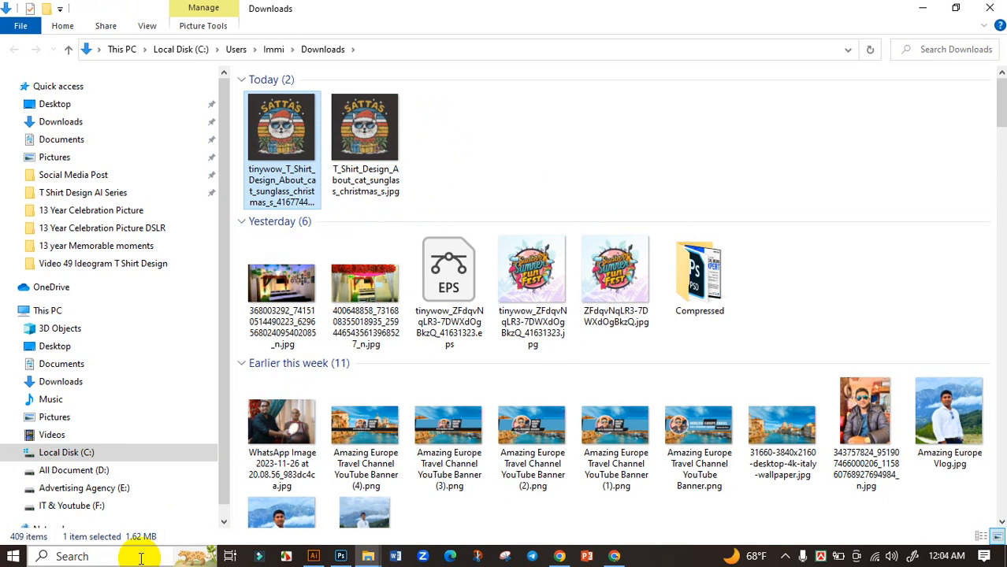
Delete the original T_Shirt_Design_About_cat_sunglass_christmas_s.jpg from Downloads, keeping the upscaled tinywow file.
{"action": "left_click", "coordinate": [381, 153]}
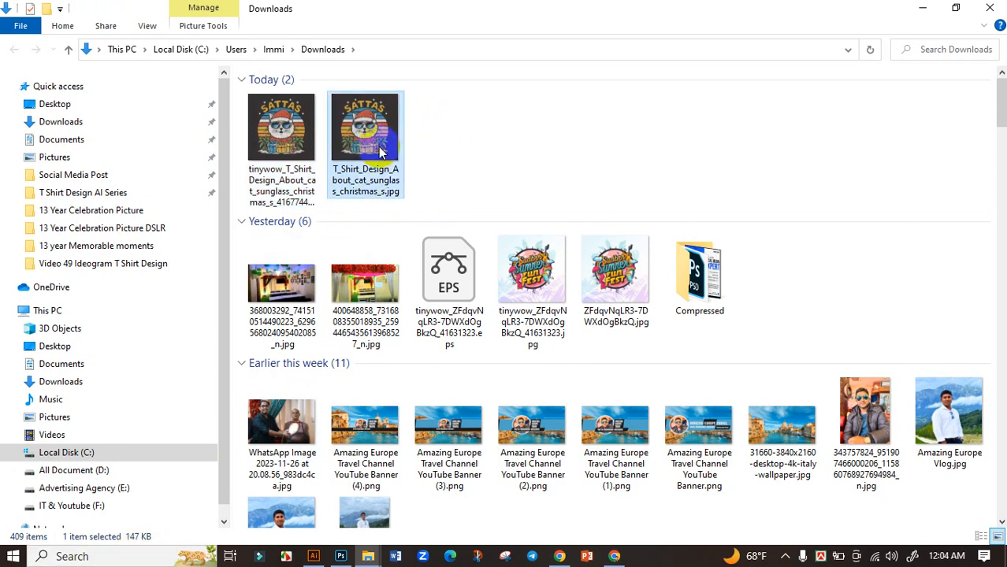
{"action": "key", "text": "Delete"}
{"action": "left_click", "coordinate": [316, 126]}
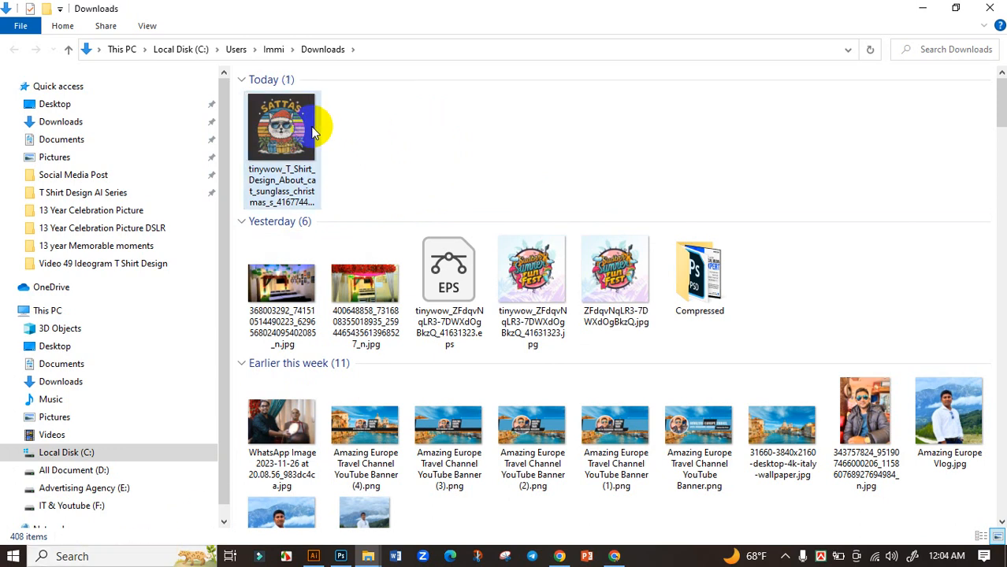
Switch to Chrome and open the vectorizer.ai website in a new tab.
{"action": "left_click", "coordinate": [614, 556]}
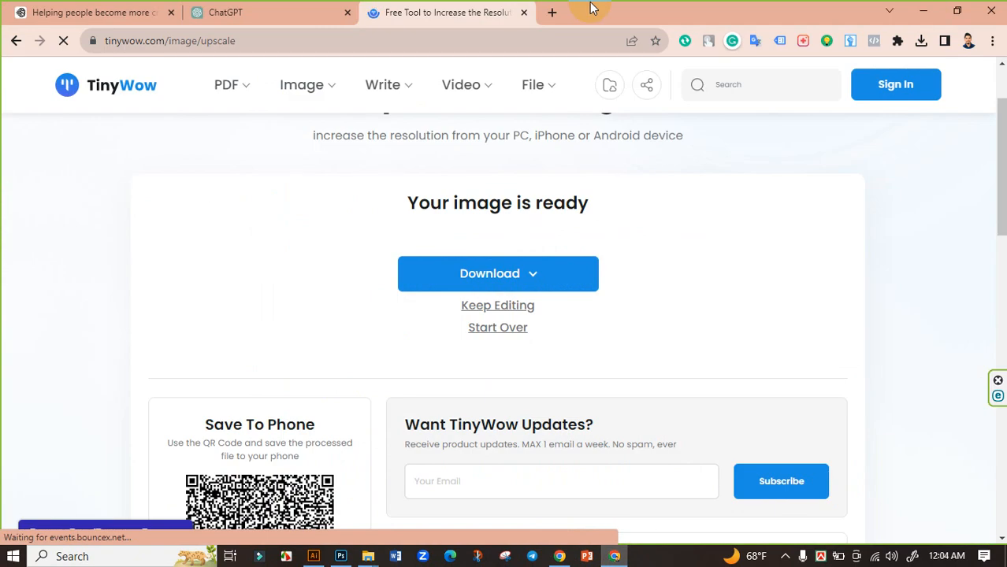
{"action": "left_click", "coordinate": [550, 12]}
{"action": "type", "text": "vect"}
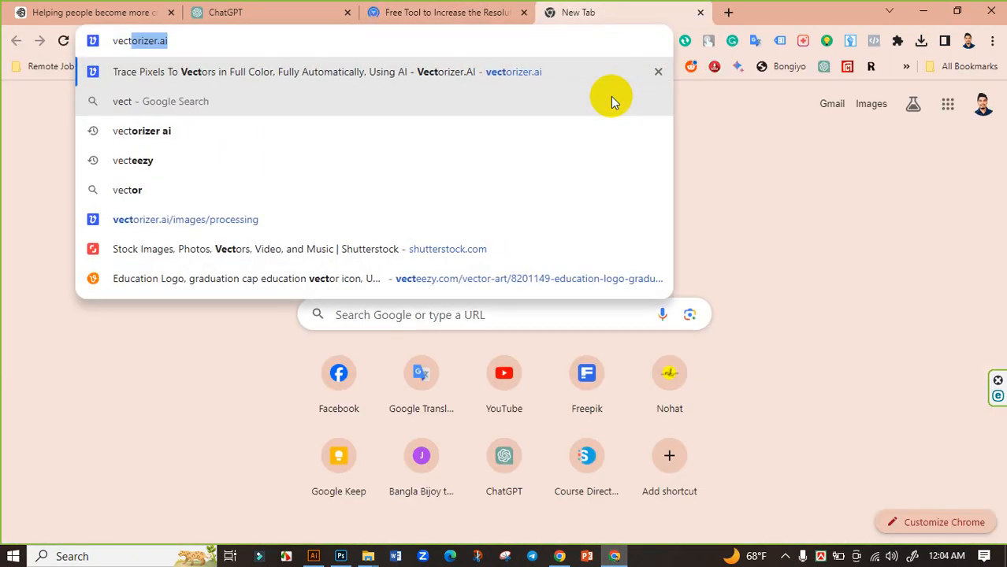
{"action": "key", "text": "Return"}
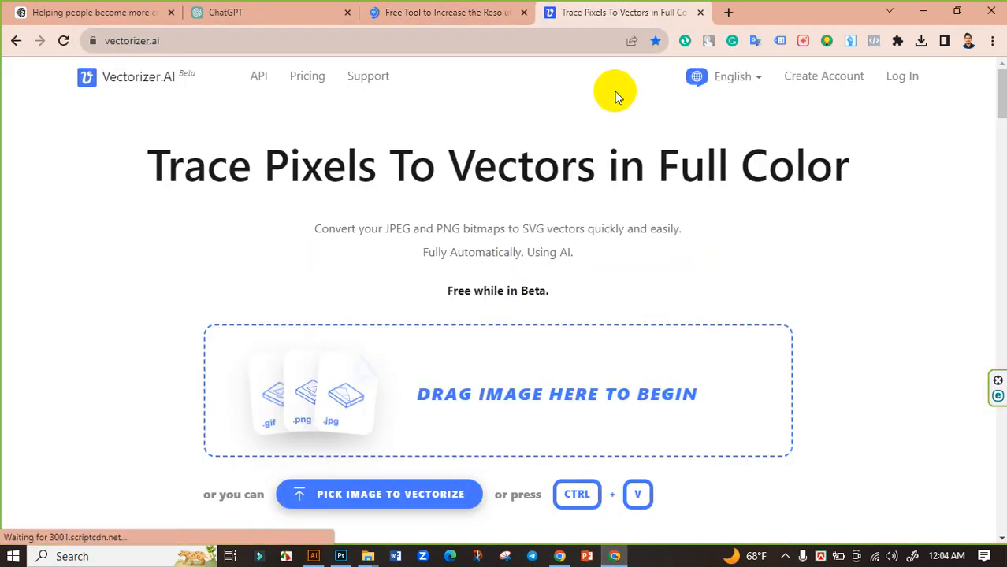
Upload the upscaled tinywow cat T-shirt image from Downloads to Vectorizer.AI and accept the full uncropped area for vectorizing.
{"action": "left_click", "coordinate": [268, 387]}
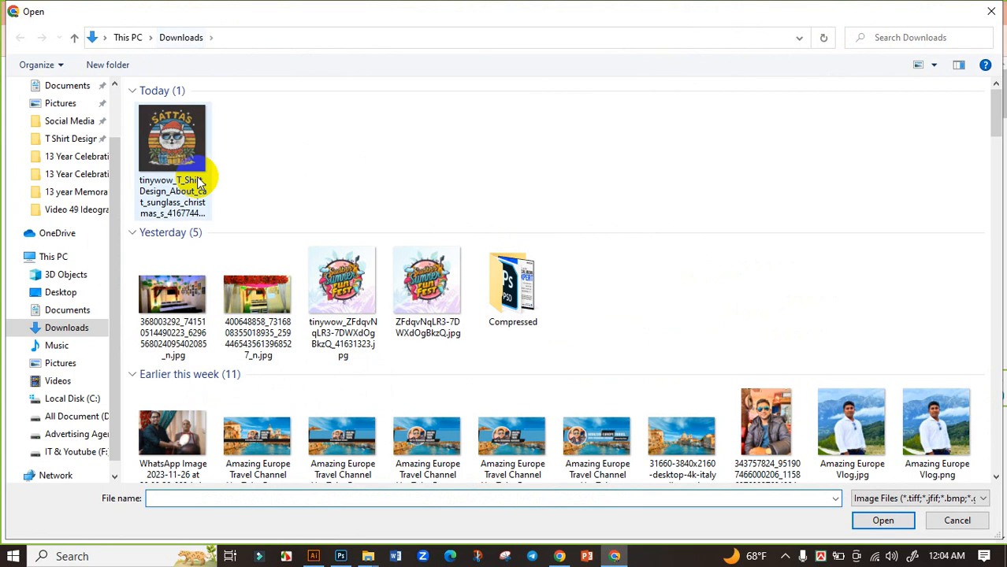
{"action": "left_click", "coordinate": [197, 180]}
{"action": "left_click", "coordinate": [905, 524]}
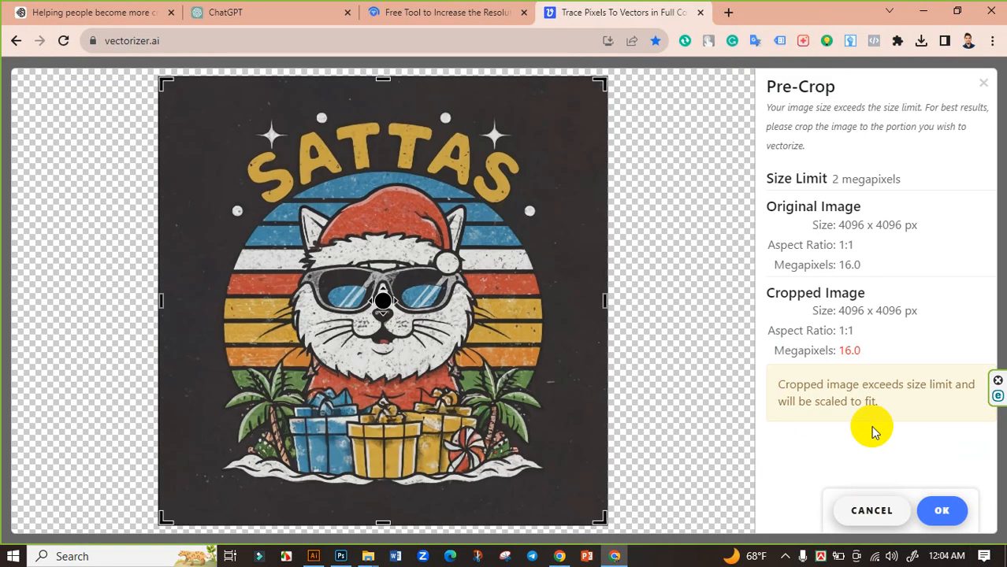
{"action": "left_click", "coordinate": [941, 512]}
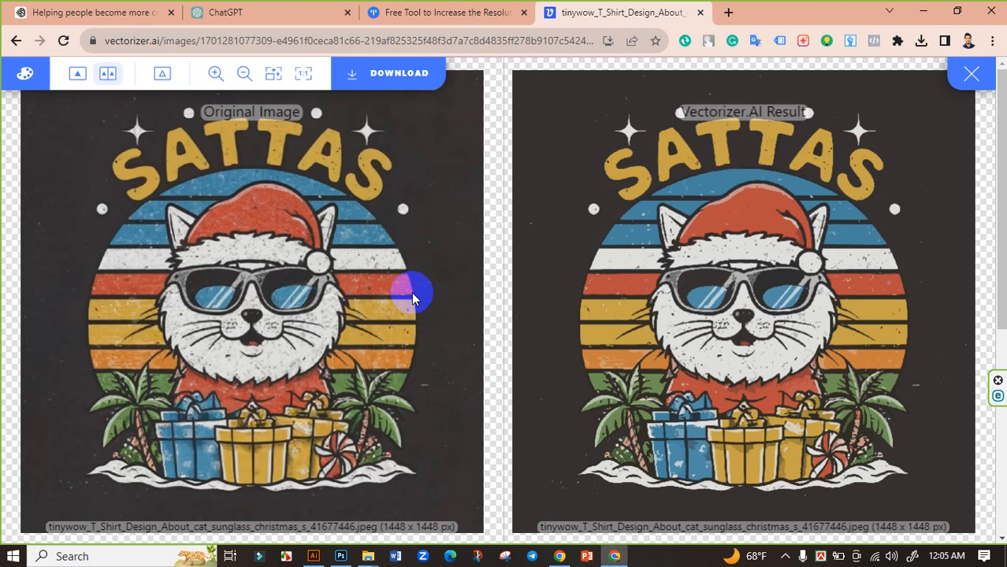
Download the vectorized result as an EPS file with Super Fine line fit tolerance.
{"action": "left_click", "coordinate": [386, 80]}
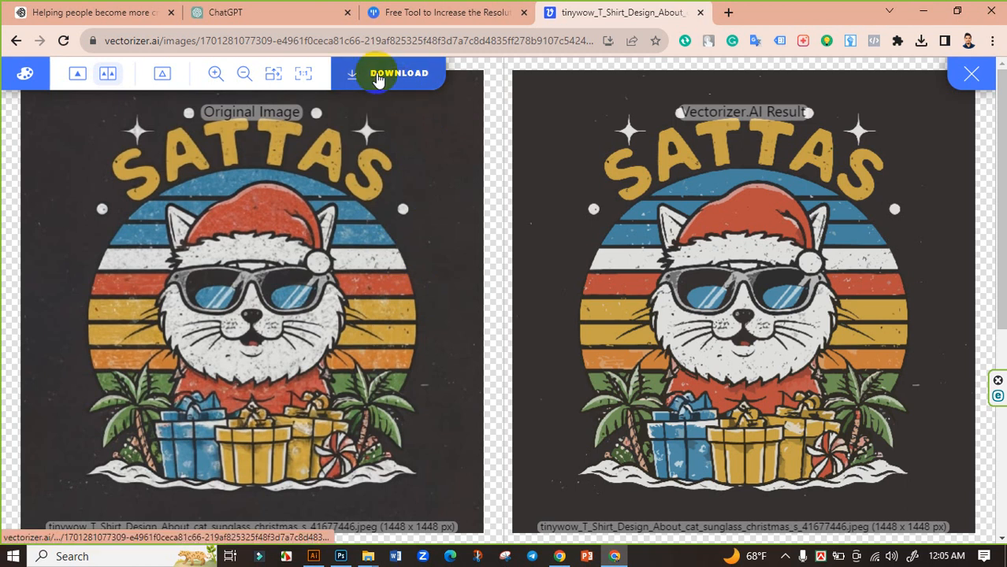
{"action": "left_click", "coordinate": [377, 77]}
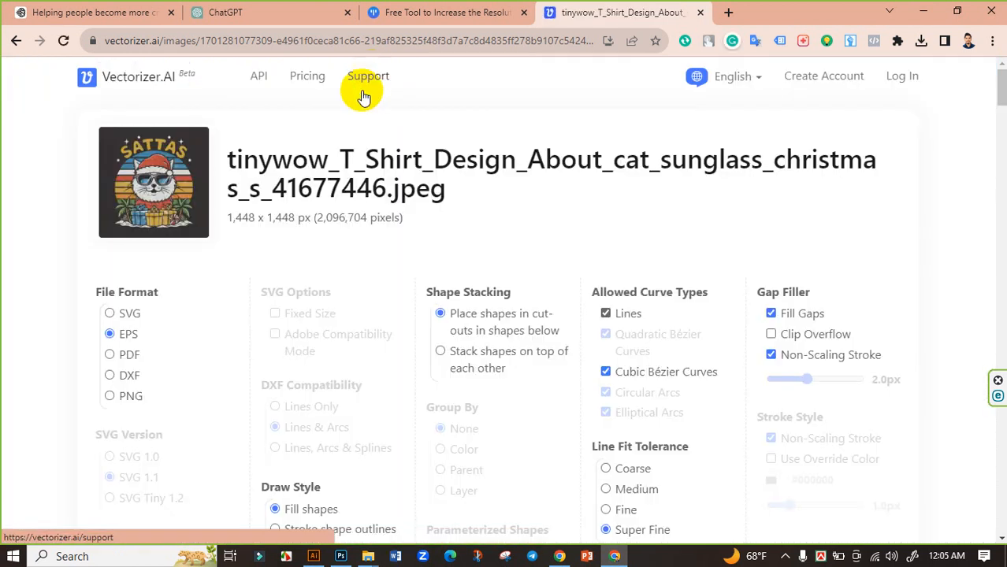
{"action": "scroll", "coordinate": [427, 225], "scroll_direction": "down", "scroll_amount": 3}
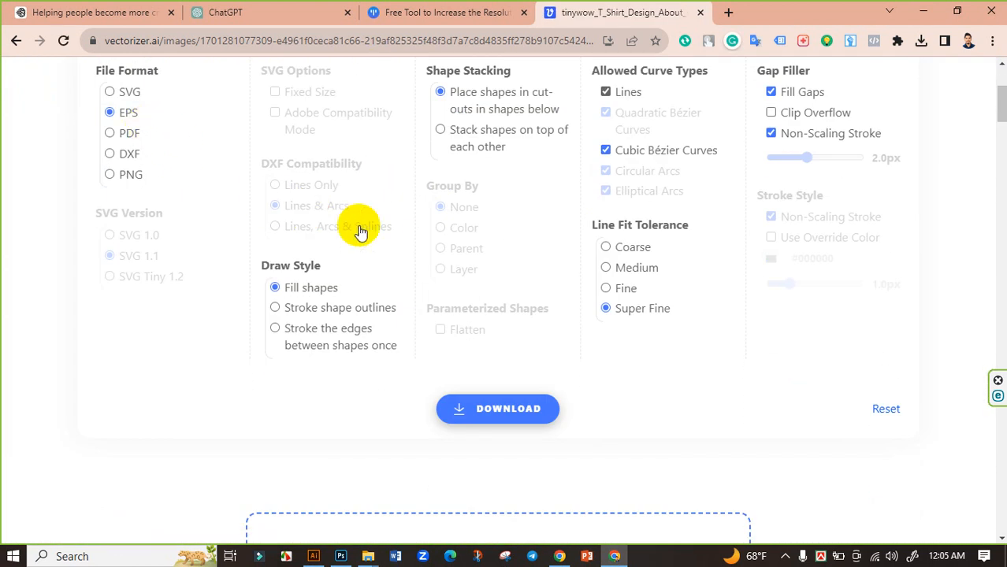
{"action": "left_click", "coordinate": [604, 307]}
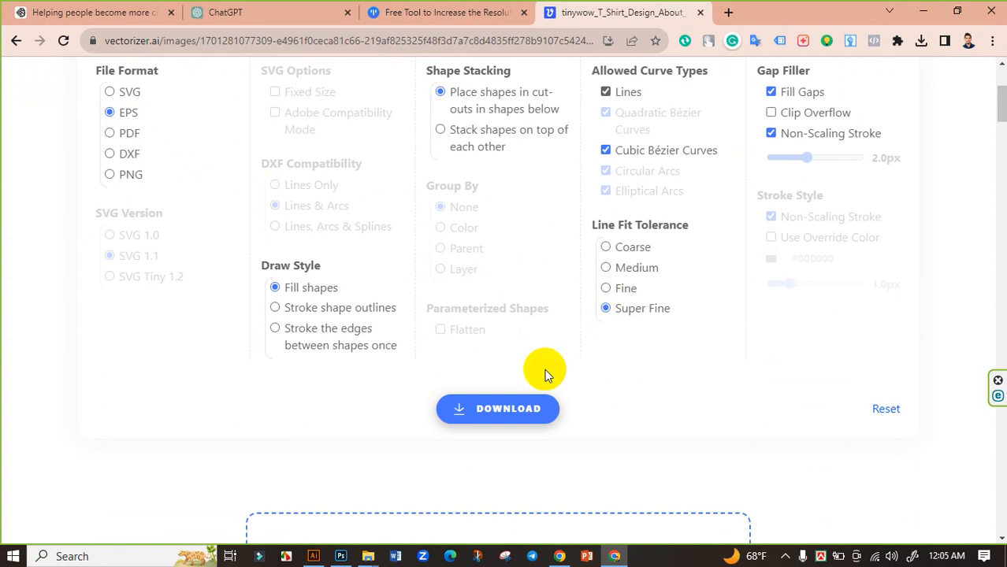
{"action": "left_click", "coordinate": [481, 416]}
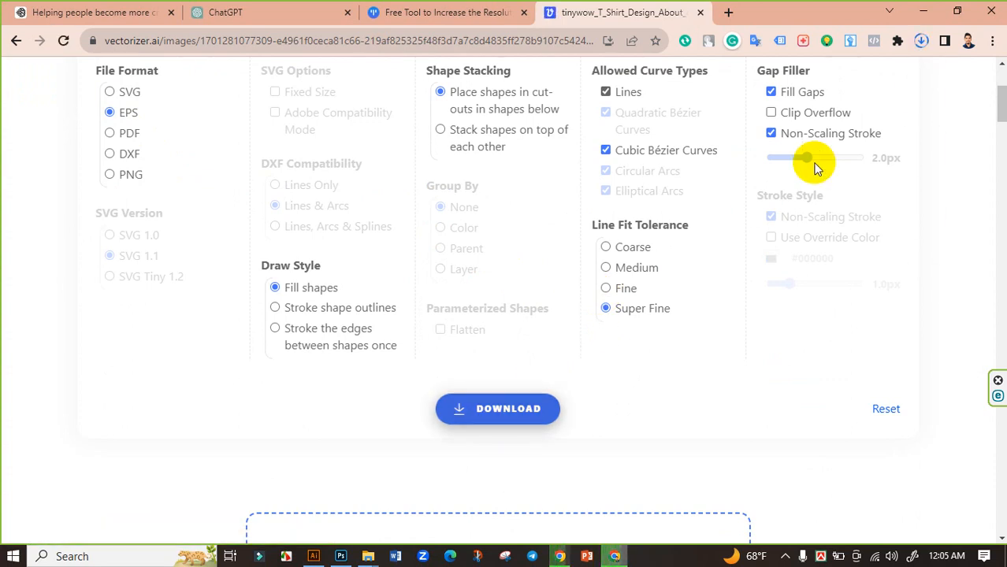
Show the downloaded EPS file in its folder and refresh the Downloads view.
{"action": "left_click", "coordinate": [922, 45]}
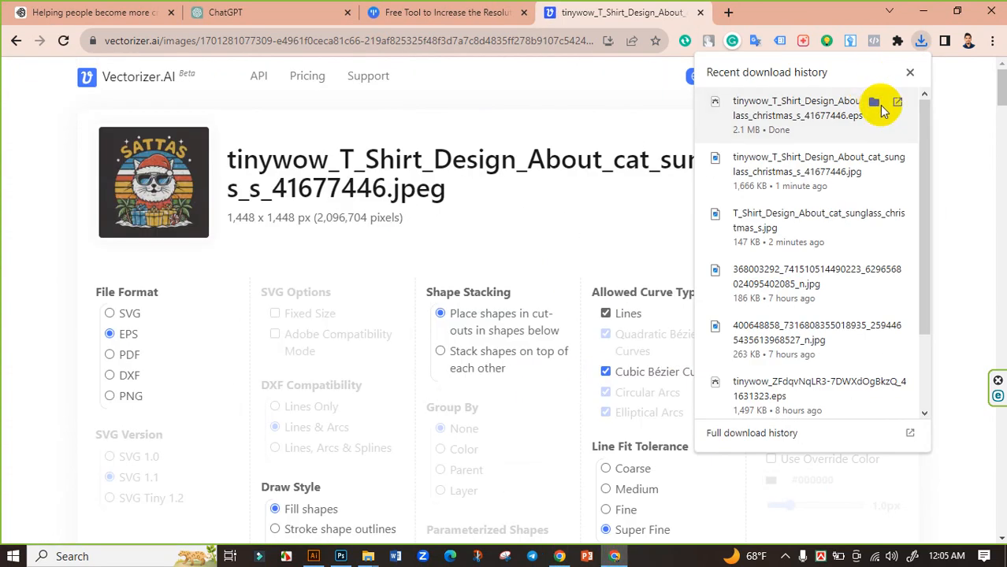
{"action": "left_click", "coordinate": [881, 103]}
{"action": "right_click", "coordinate": [604, 130]}
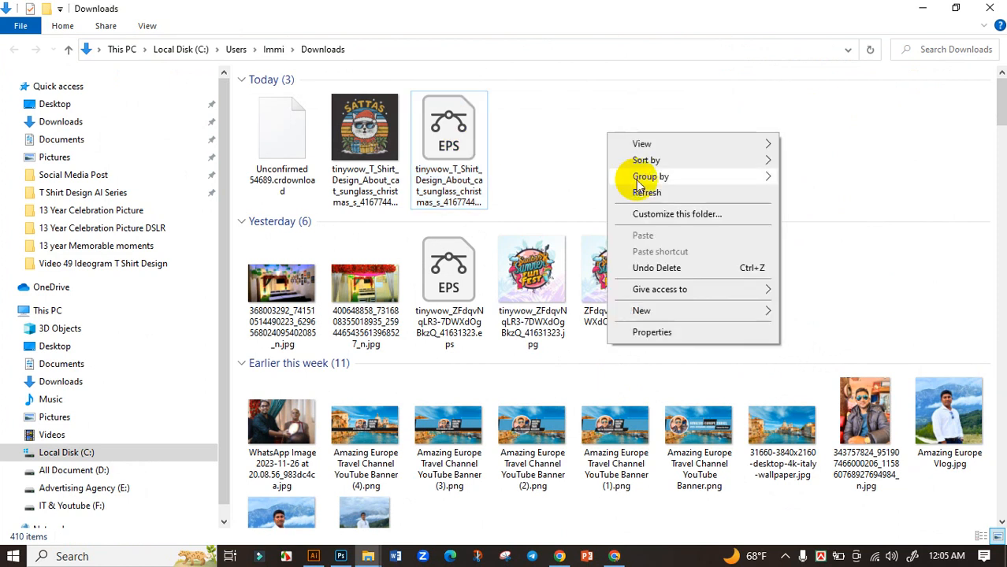
{"action": "left_click", "coordinate": [645, 192]}
{"action": "left_click", "coordinate": [310, 130]}
{"action": "left_click", "coordinate": [529, 144]}
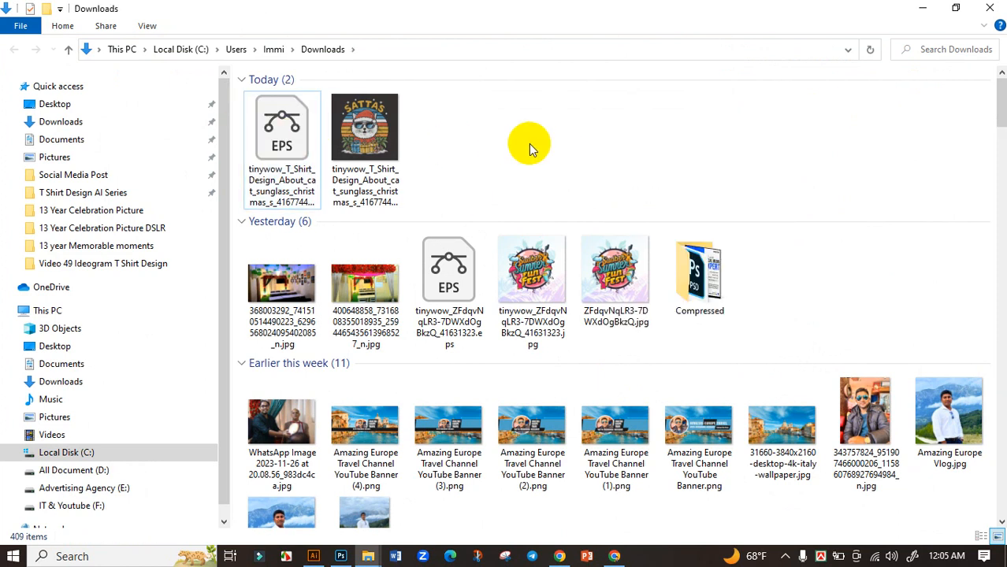
Switch to Illustrator and create a portrait document 11.9 in wide by 17.9 in high, in RGB Color at 300 ppi.
{"action": "left_click", "coordinate": [315, 557]}
{"action": "left_click", "coordinate": [63, 168]}
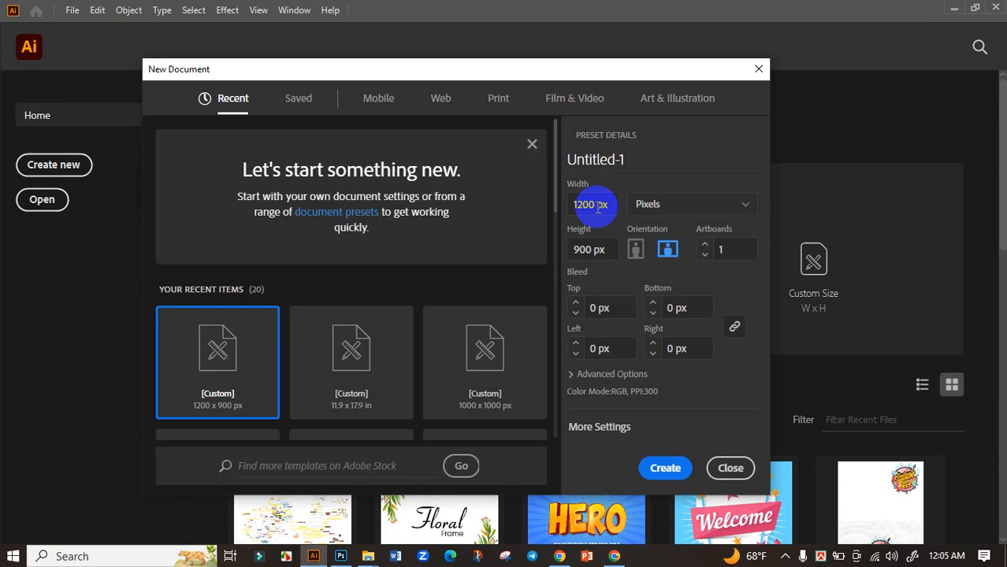
{"action": "left_click", "coordinate": [710, 206]}
{"action": "left_click", "coordinate": [650, 282]}
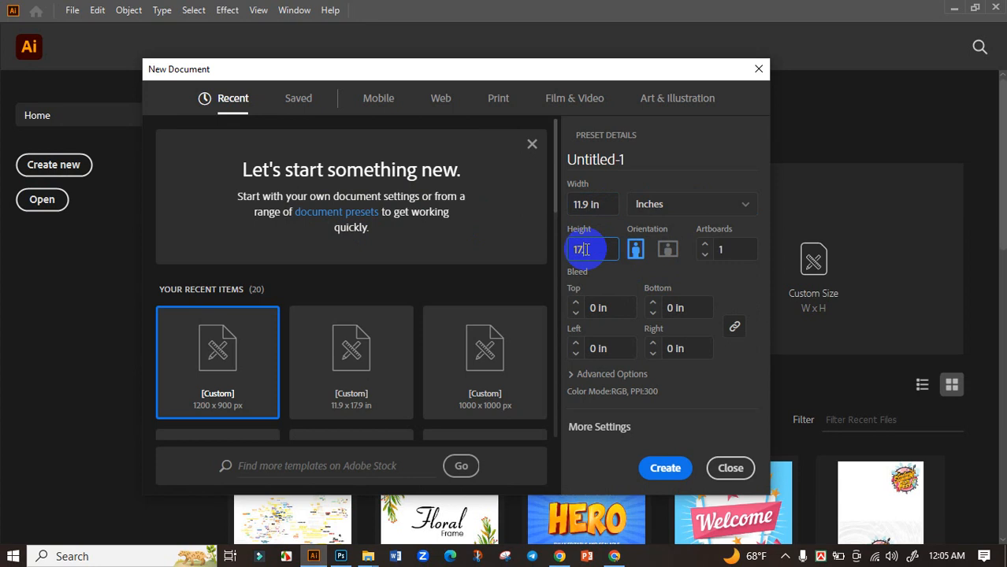
{"action": "type", "text": ".9"}
{"action": "left_click", "coordinate": [618, 225]}
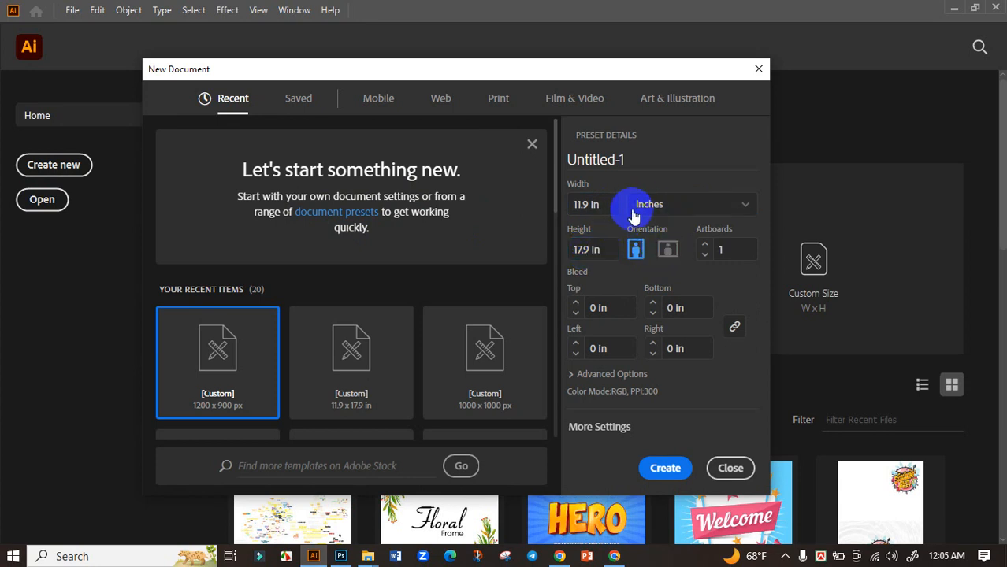
{"action": "left_click", "coordinate": [619, 376]}
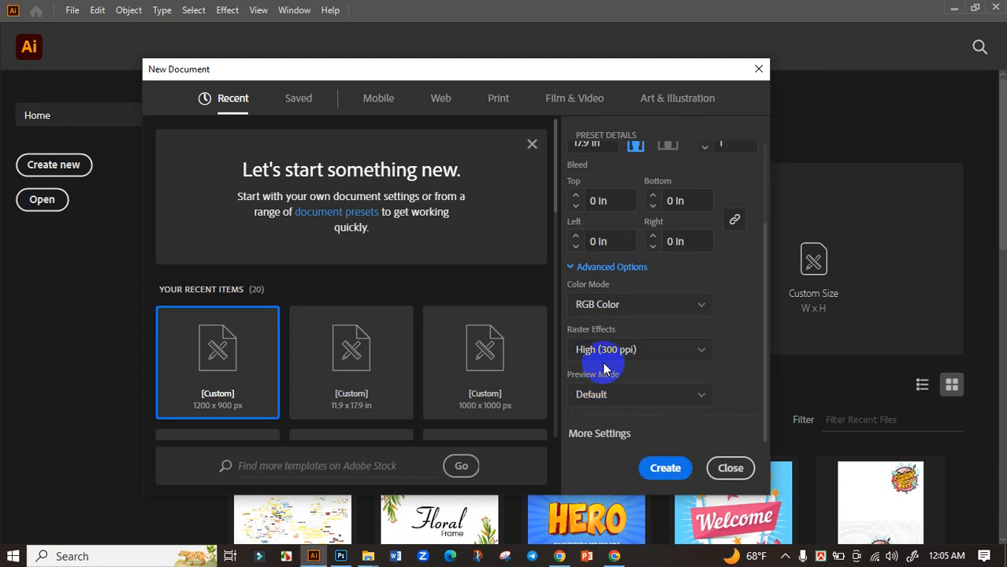
{"action": "left_click", "coordinate": [651, 471]}
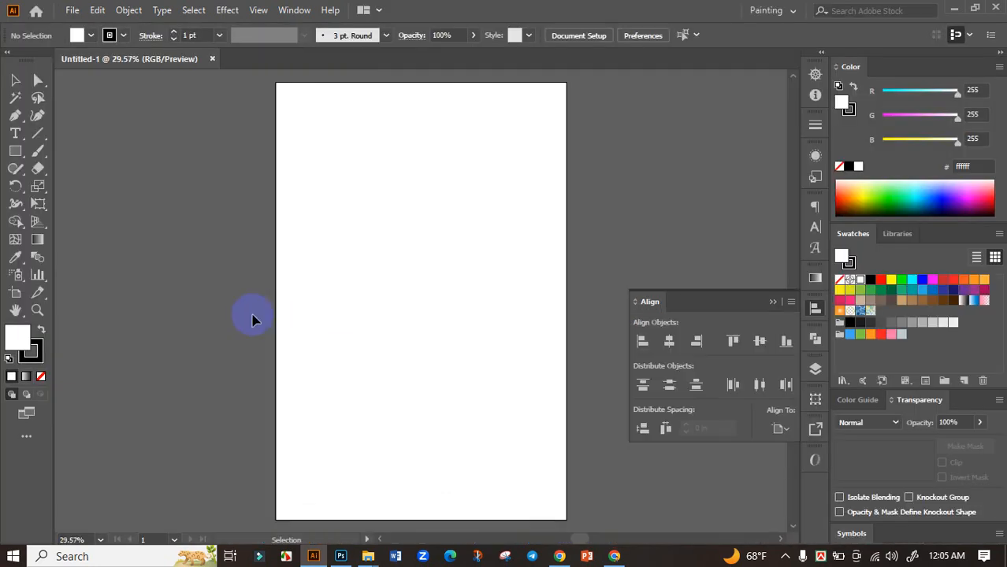
Draw a rectangle covering the whole artboard, fill it with black and deselect it.
{"action": "scroll", "coordinate": [281, 320], "scroll_direction": "down", "scroll_amount": 1}
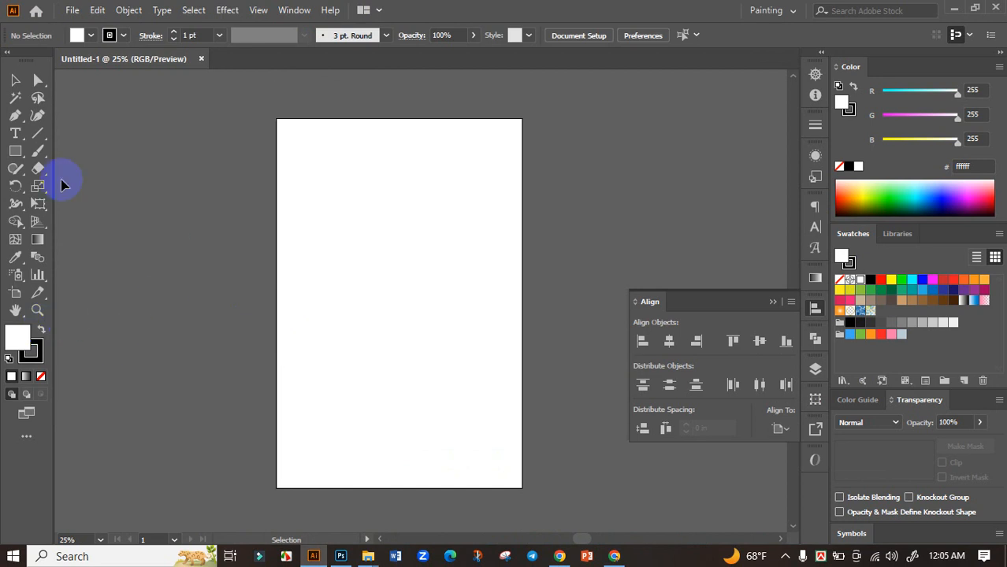
{"action": "left_click", "coordinate": [15, 150]}
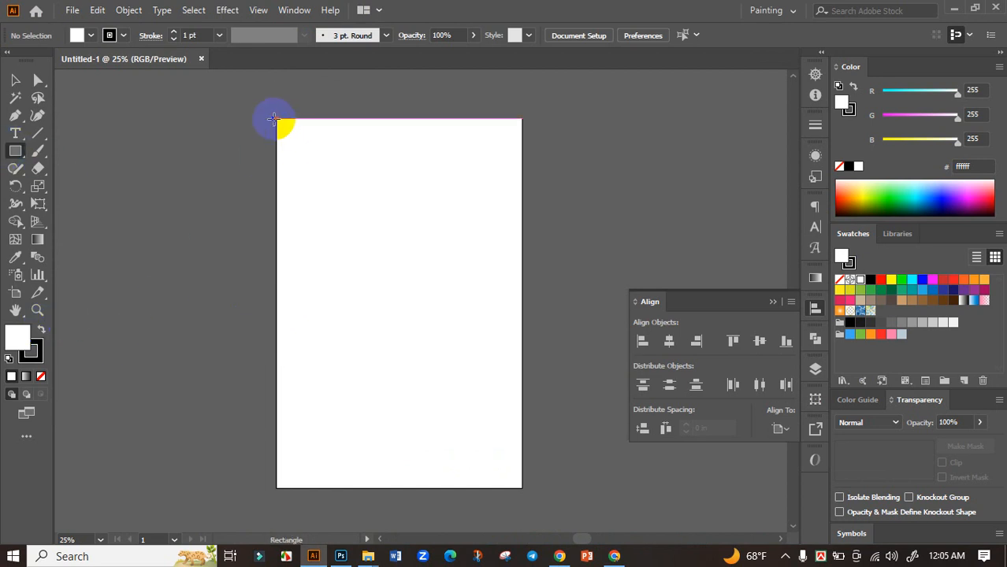
{"action": "mouse_move", "coordinate": [275, 119]}
{"action": "left_mouse_down"}
{"action": "mouse_move", "coordinate": [479, 447]}
{"action": "mouse_move", "coordinate": [523, 490]}
{"action": "left_mouse_up"}
{"action": "left_click", "coordinate": [870, 279]}
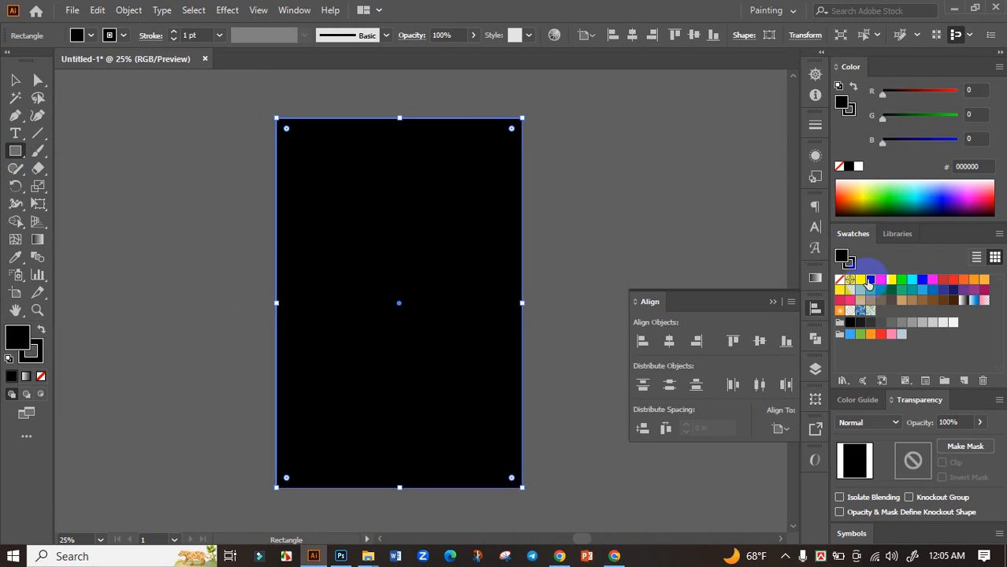
{"action": "left_click", "coordinate": [13, 77]}
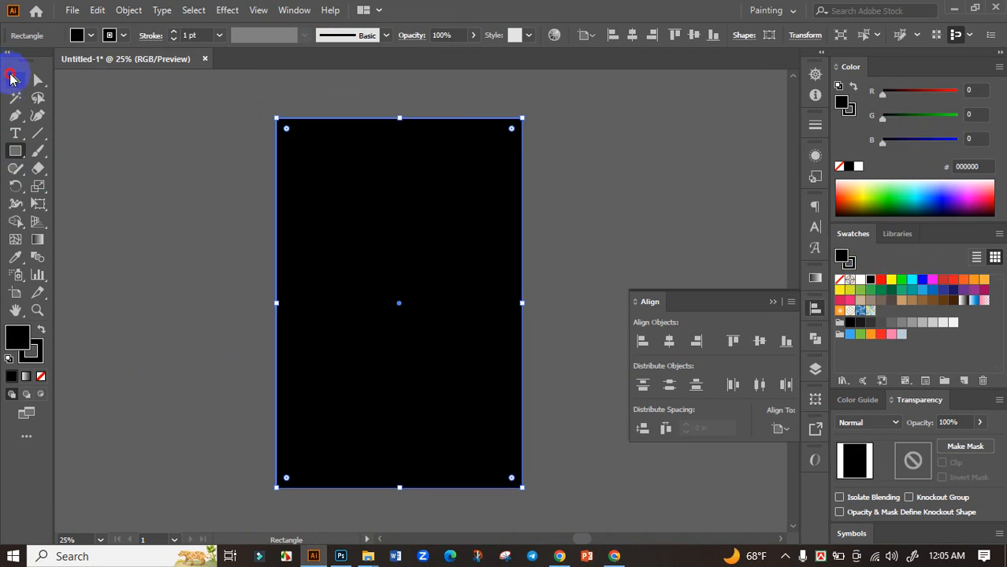
{"action": "left_click", "coordinate": [205, 187]}
{"action": "left_click_drag", "start_coordinate": [339, 198], "coordinate": [356, 223]}
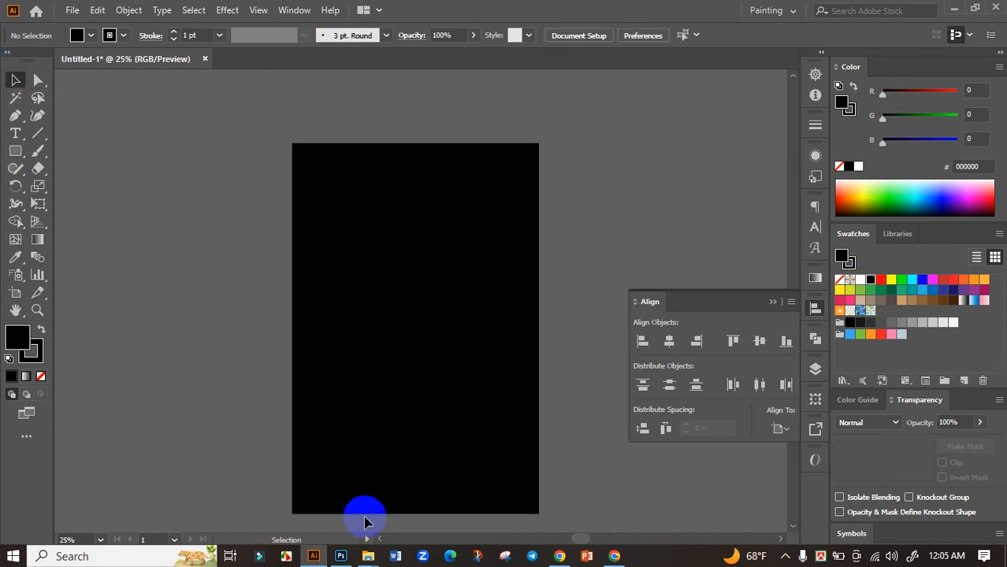
Open the tinywow cat T-shirt EPS file from the Downloads folder in Illustrator.
{"action": "mouse_move", "coordinate": [367, 558]}
{"action": "left_click", "coordinate": [430, 481]}
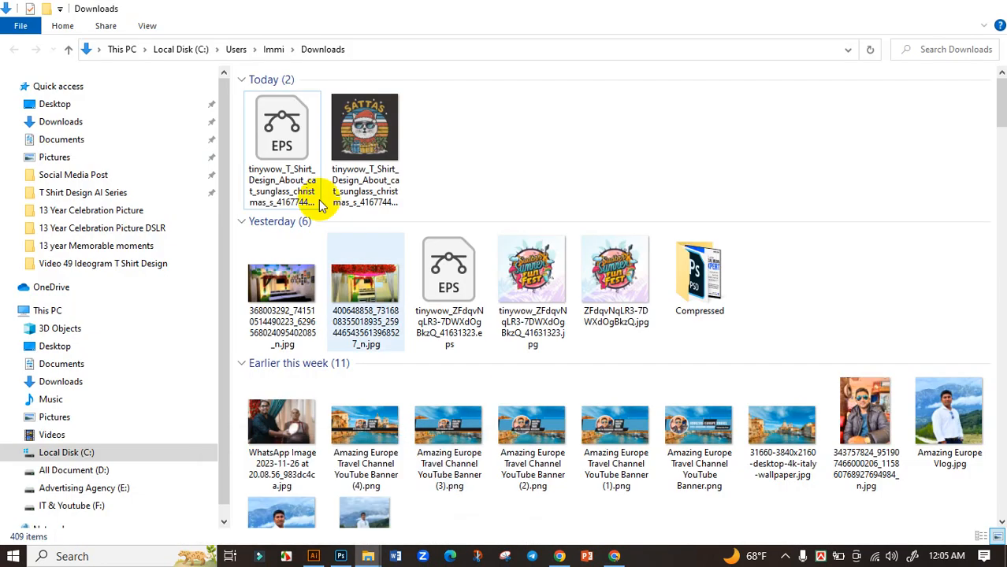
{"action": "left_click", "coordinate": [292, 145]}
{"action": "double_click", "coordinate": [292, 144]}
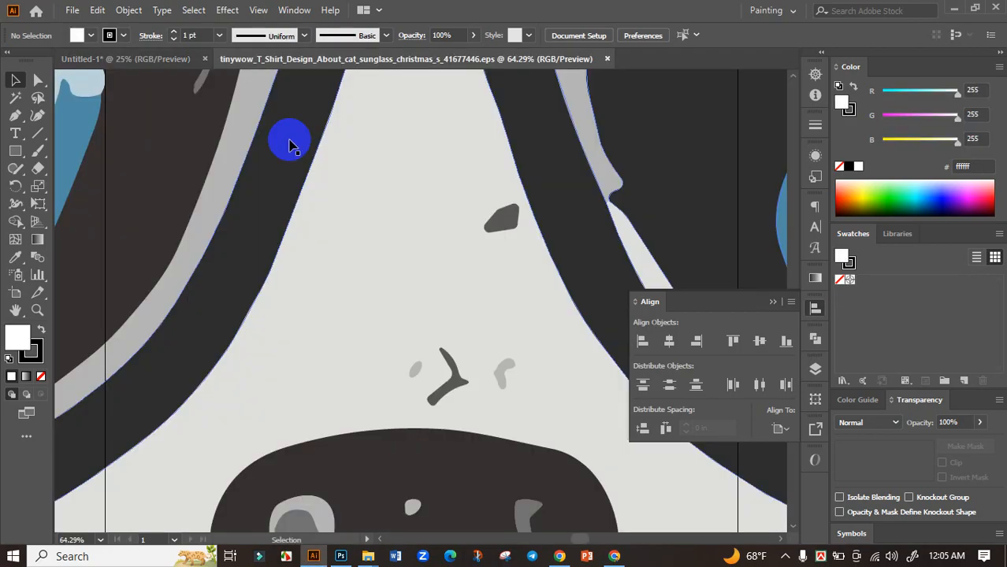
Scale the cat artwork proportionally down to about one third and move it above and left of the artboard.
{"action": "scroll", "coordinate": [331, 213], "scroll_direction": "down", "scroll_amount": 10}
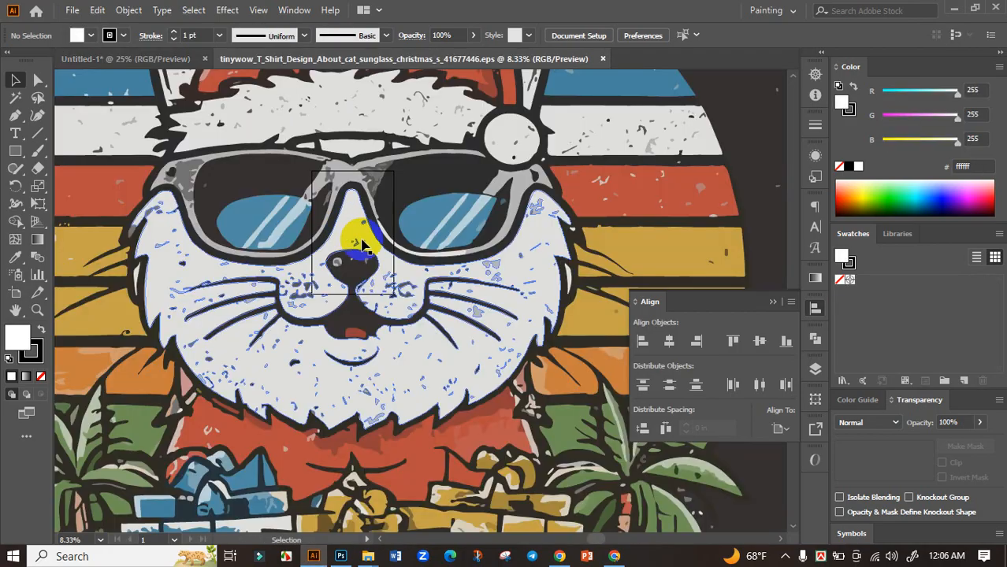
{"action": "left_click_drag", "start_coordinate": [483, 213], "coordinate": [461, 292]}
{"action": "left_click", "coordinate": [494, 233]}
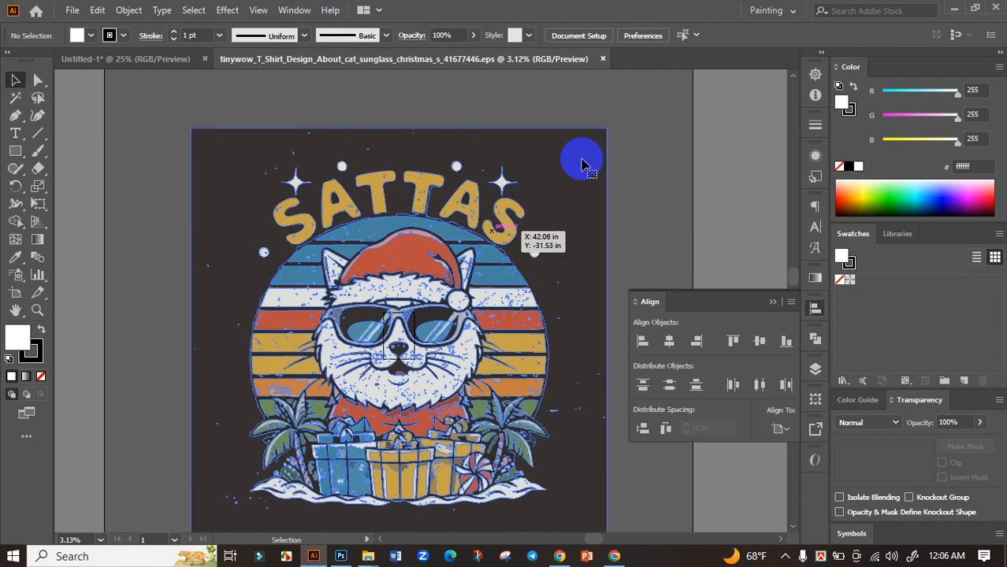
{"action": "left_click_drag", "start_coordinate": [607, 128], "coordinate": [339, 406]}
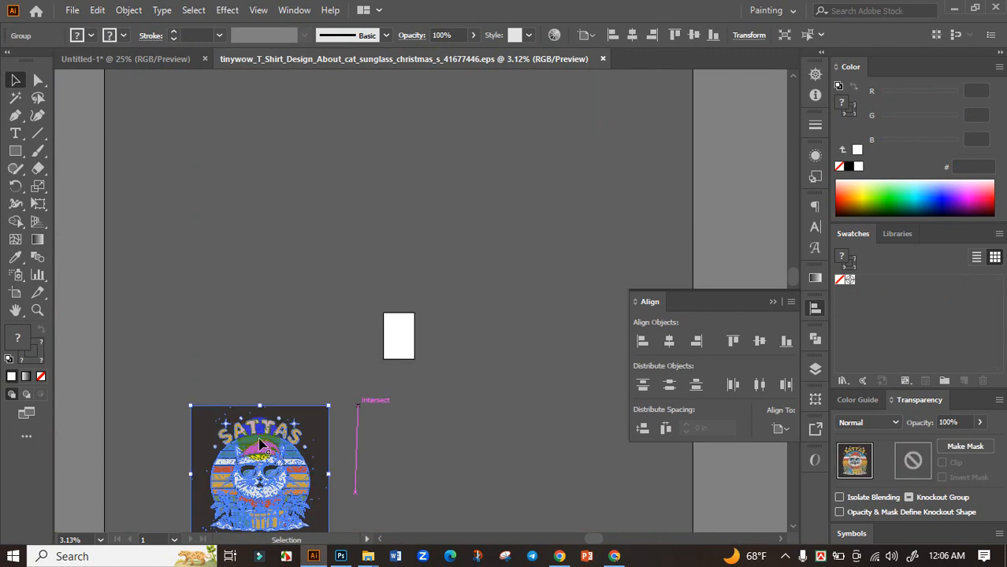
{"action": "left_click_drag", "start_coordinate": [271, 474], "coordinate": [307, 246]}
{"action": "scroll", "coordinate": [308, 245], "scroll_direction": "up", "scroll_amount": 1}
{"action": "left_click_drag", "start_coordinate": [342, 278], "coordinate": [363, 303]}
{"action": "left_click", "coordinate": [416, 261]}
{"action": "left_click_drag", "start_coordinate": [406, 259], "coordinate": [453, 279]}
{"action": "scroll", "coordinate": [403, 274], "scroll_direction": "up", "scroll_amount": 1}
{"action": "left_click_drag", "start_coordinate": [499, 241], "coordinate": [408, 240]}
Draw a sample line without fill beside the artwork, select all matching strokes with the Magic Wand and delete them.
{"action": "left_click_drag", "start_coordinate": [420, 320], "coordinate": [491, 145]}
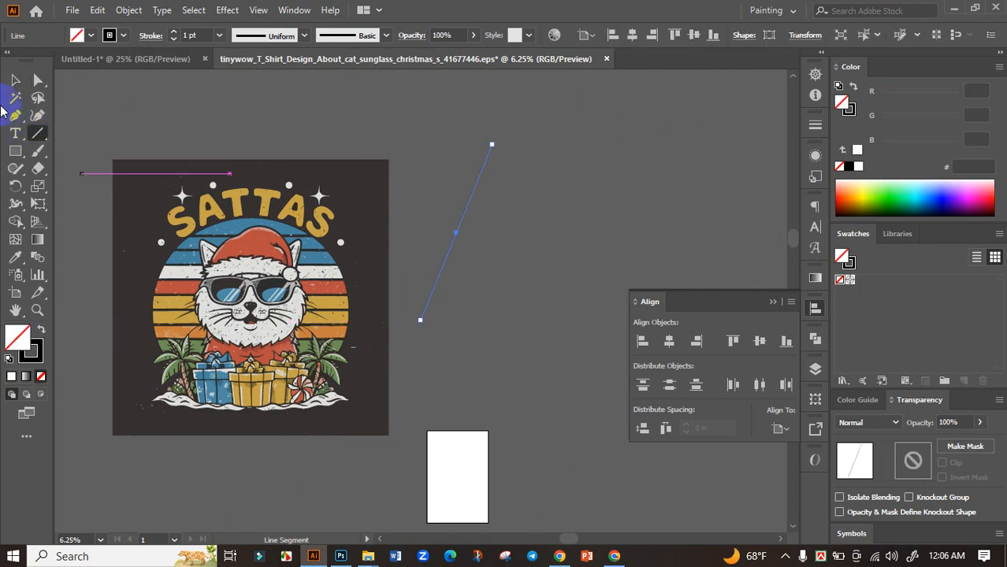
{"action": "left_click", "coordinate": [15, 98]}
{"action": "left_click", "coordinate": [472, 196]}
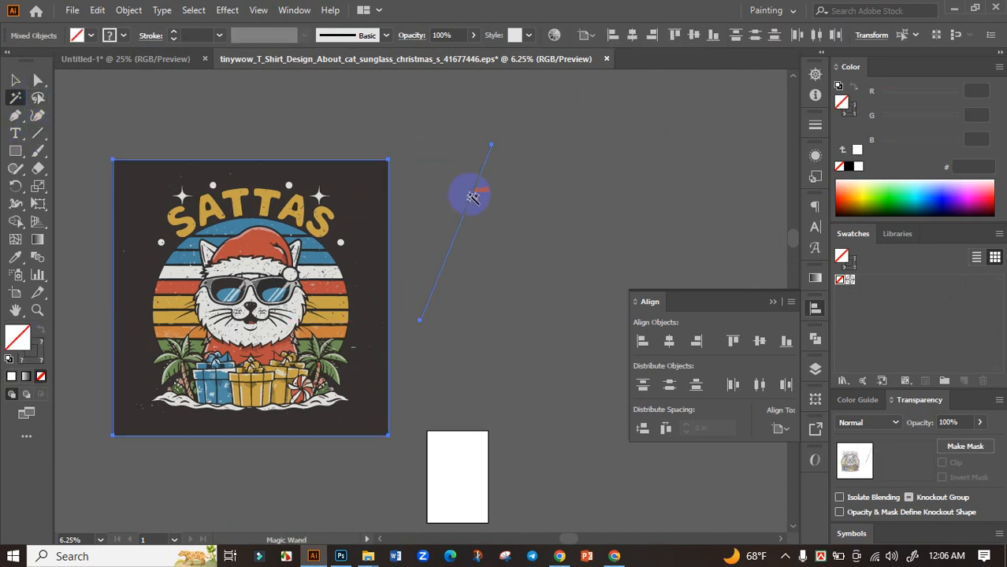
{"action": "key", "text": "Delete"}
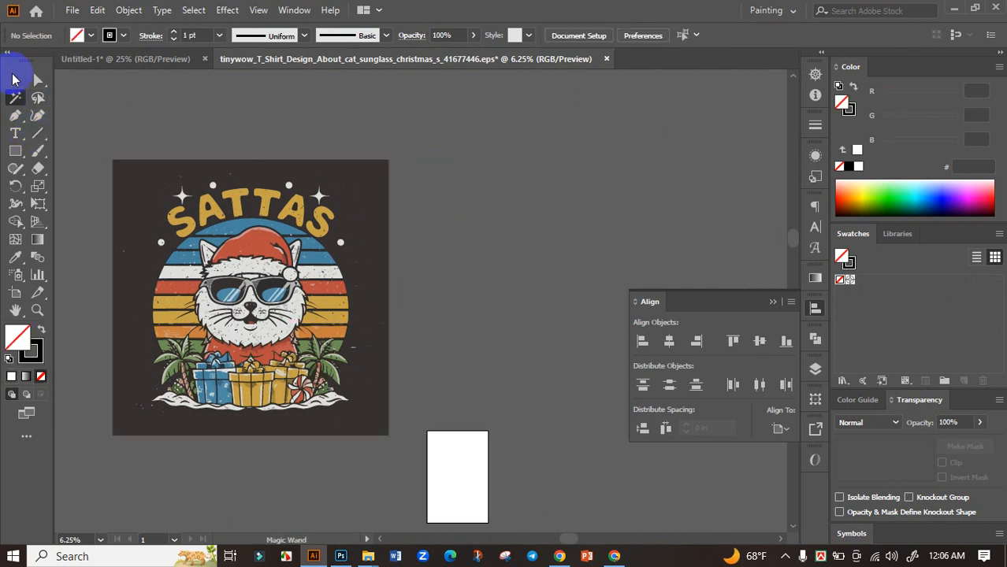
Ungroup the cat artwork and deselect everything.
{"action": "left_click", "coordinate": [16, 80]}
{"action": "left_click_drag", "start_coordinate": [247, 225], "coordinate": [320, 213]}
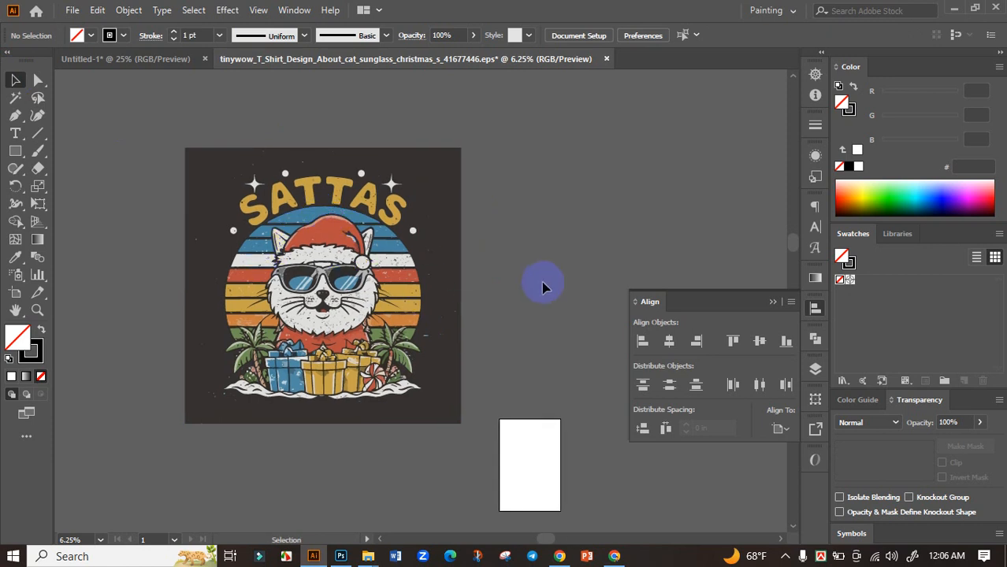
{"action": "left_click", "coordinate": [427, 196]}
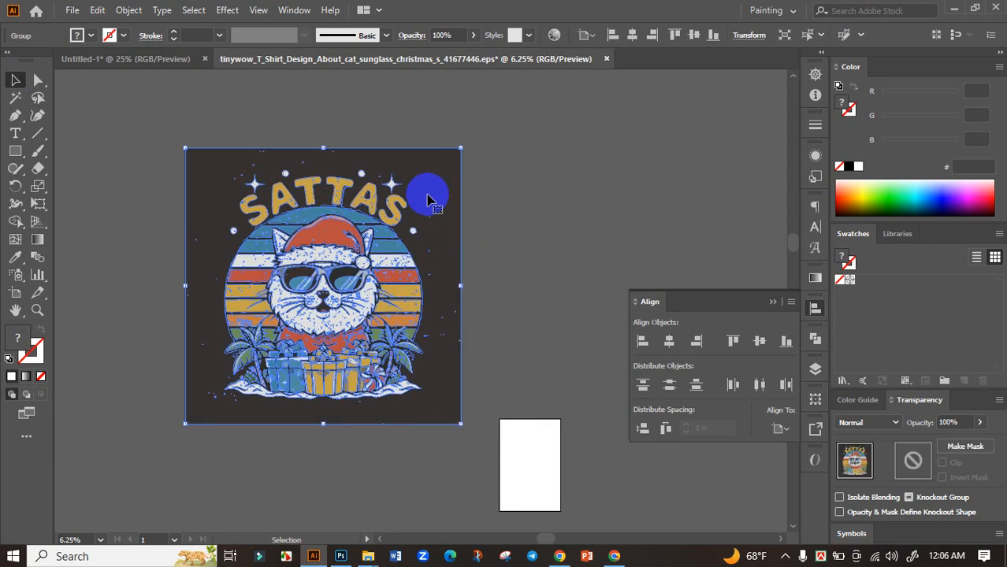
{"action": "right_click", "coordinate": [427, 196]}
{"action": "left_click", "coordinate": [470, 318]}
{"action": "left_click", "coordinate": [573, 253]}
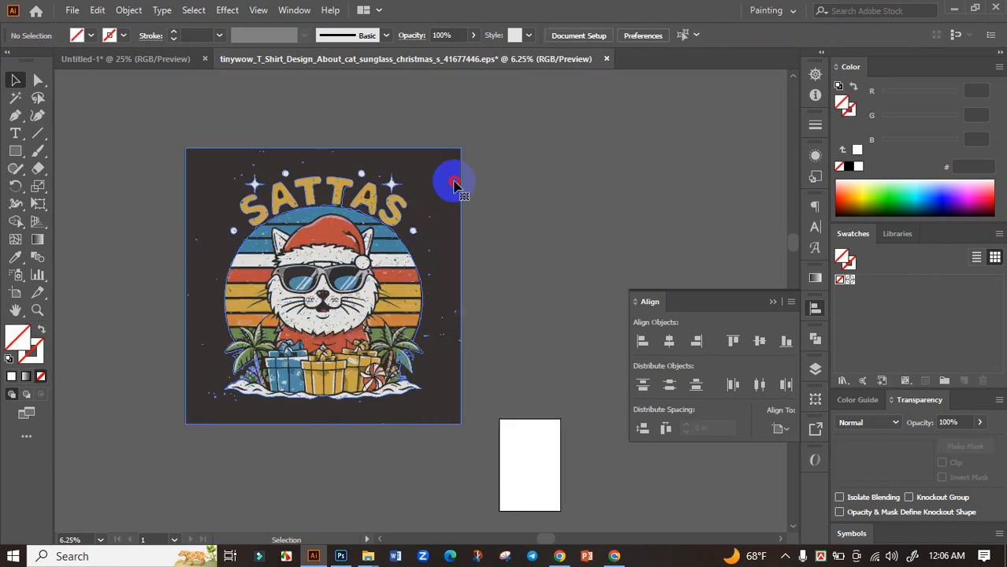
Delete the dark background square, then select all the matching dark shapes with the Magic Wand and delete them.
{"action": "left_click", "coordinate": [456, 181]}
{"action": "key", "text": "Delete"}
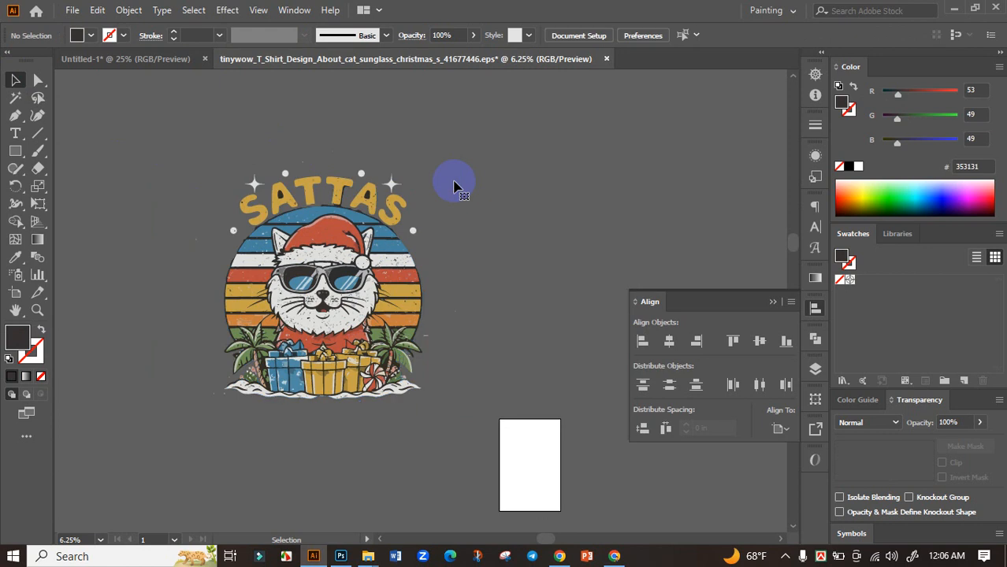
{"action": "scroll", "coordinate": [368, 192], "scroll_direction": "up", "scroll_amount": 4}
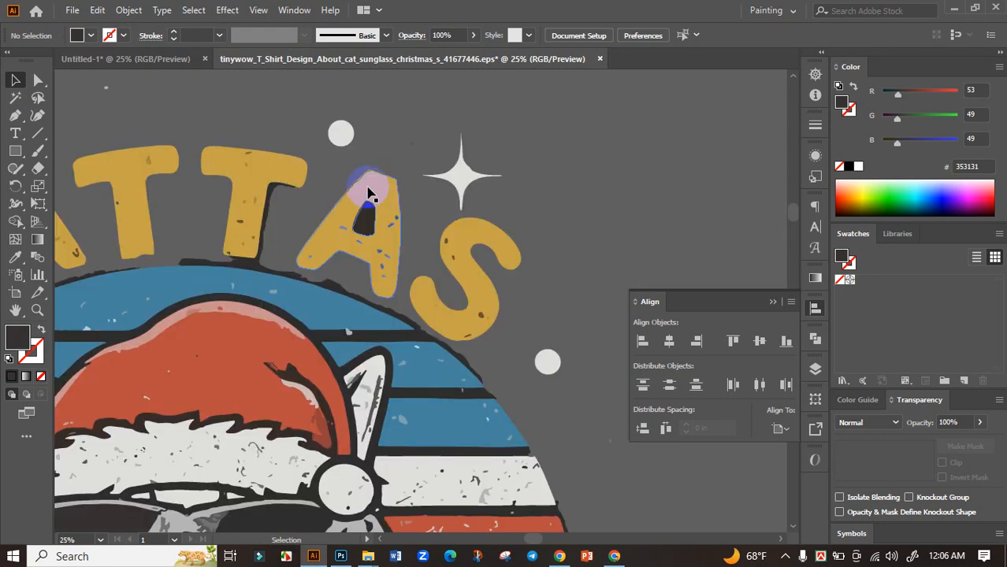
{"action": "key", "text": "space"}
{"action": "left_click_drag", "start_coordinate": [223, 308], "coordinate": [341, 257]}
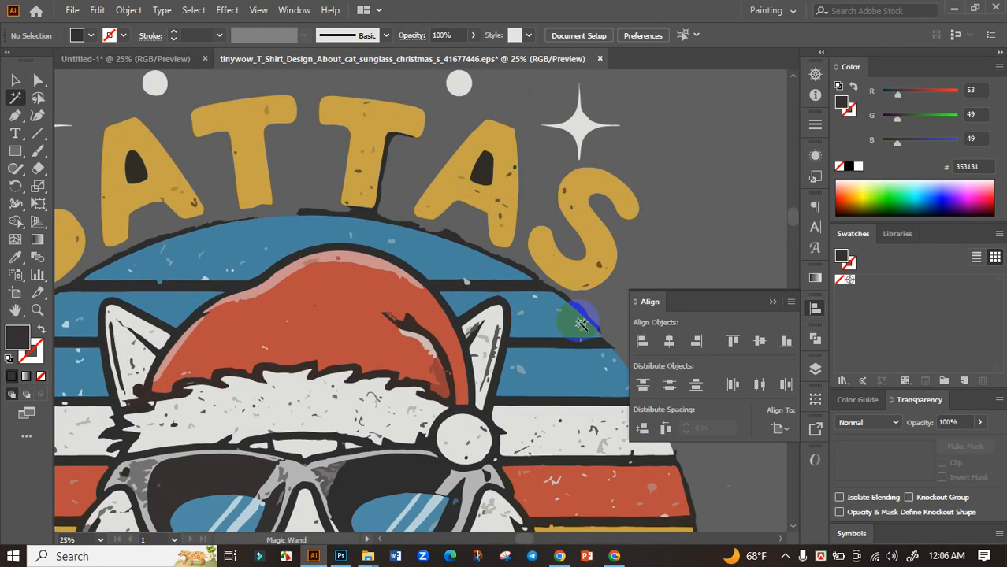
{"action": "left_click", "coordinate": [533, 287]}
{"action": "scroll", "coordinate": [533, 286], "scroll_direction": "down", "scroll_amount": 3}
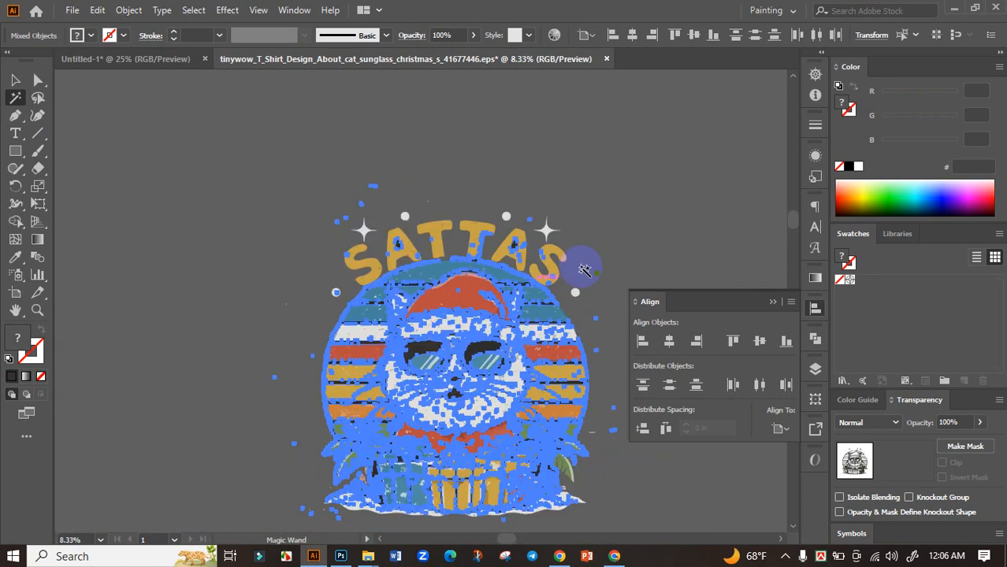
{"action": "left_click", "coordinate": [598, 263]}
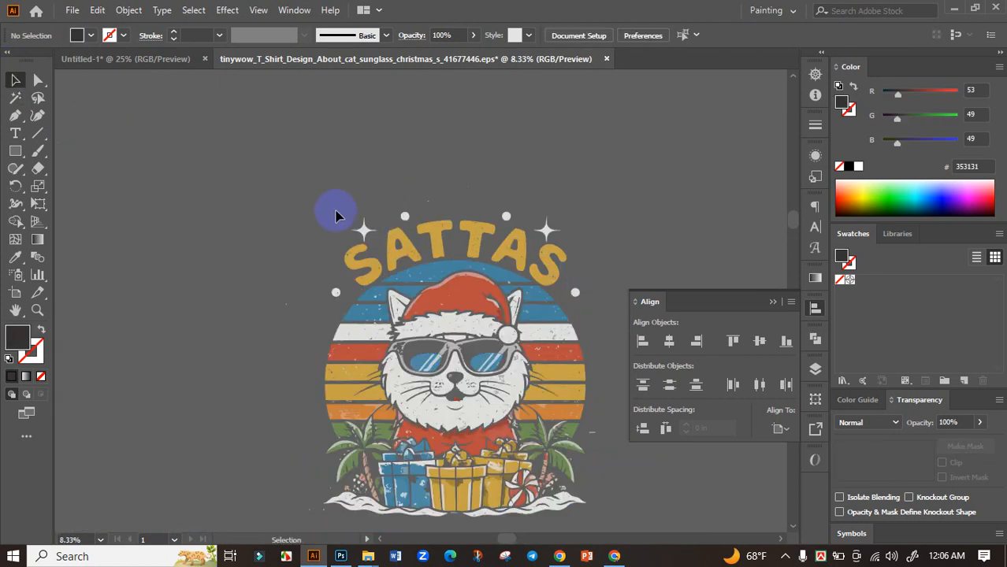
Delete all the yellow letters of the word SATTAS above the sunset circle, one by one.
{"action": "scroll", "coordinate": [339, 212], "scroll_direction": "up", "scroll_amount": 2}
{"action": "left_click", "coordinate": [364, 305]}
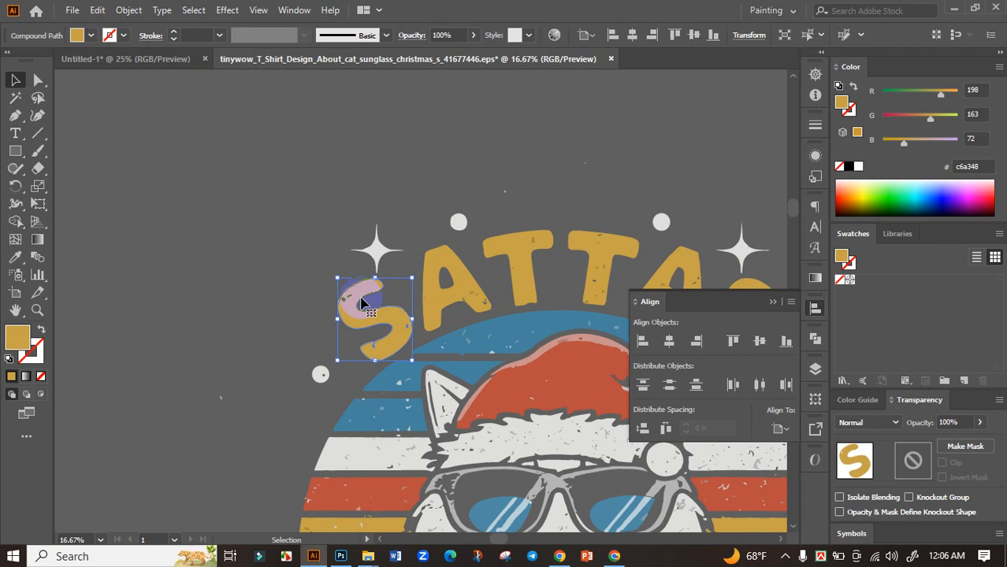
{"action": "key", "text": "Delete"}
{"action": "left_click", "coordinate": [461, 282]}
{"action": "key", "text": "Delete"}
{"action": "left_click", "coordinate": [517, 250]}
{"action": "key", "text": "Delete"}
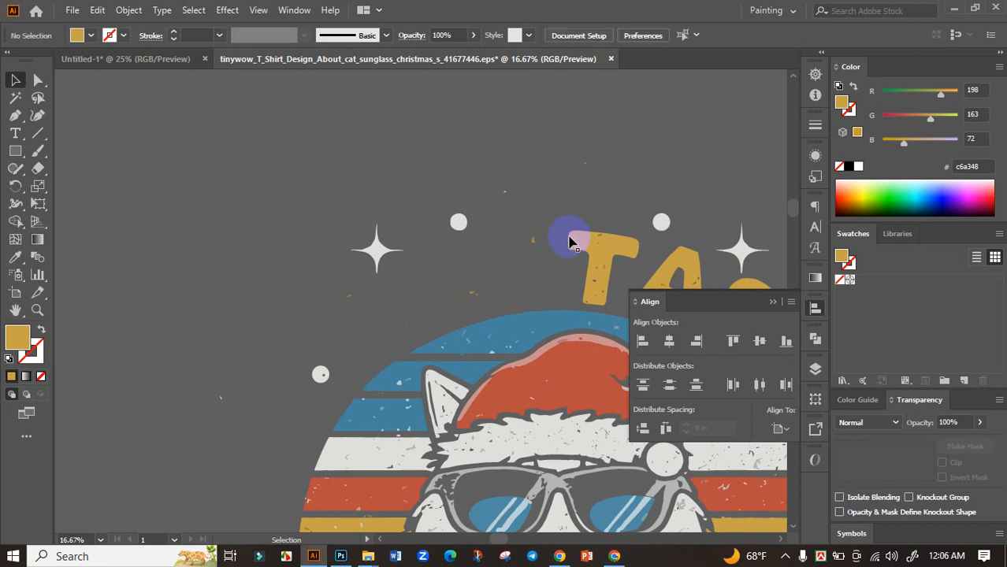
{"action": "left_click_drag", "start_coordinate": [371, 151], "coordinate": [400, 192]}
{"action": "left_click", "coordinate": [400, 191]}
{"action": "key", "text": "Delete"}
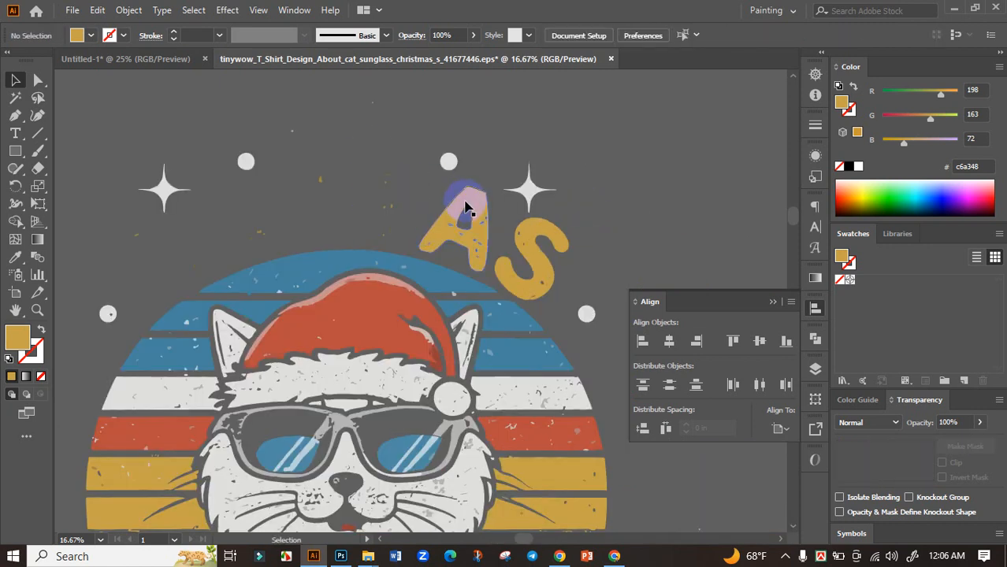
{"action": "left_click", "coordinate": [467, 207]}
{"action": "key", "text": "Delete"}
{"action": "left_click", "coordinate": [514, 231]}
{"action": "key", "text": "Delete"}
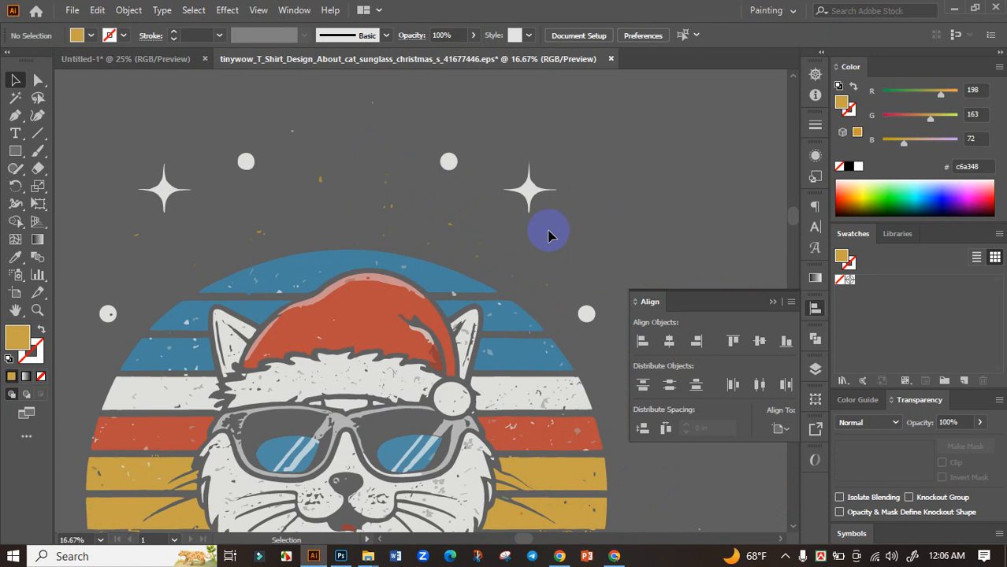
Select all the remaining cat artwork, group it and move it into the Untitled-1 document.
{"action": "scroll", "coordinate": [490, 229], "scroll_direction": "down", "scroll_amount": 3}
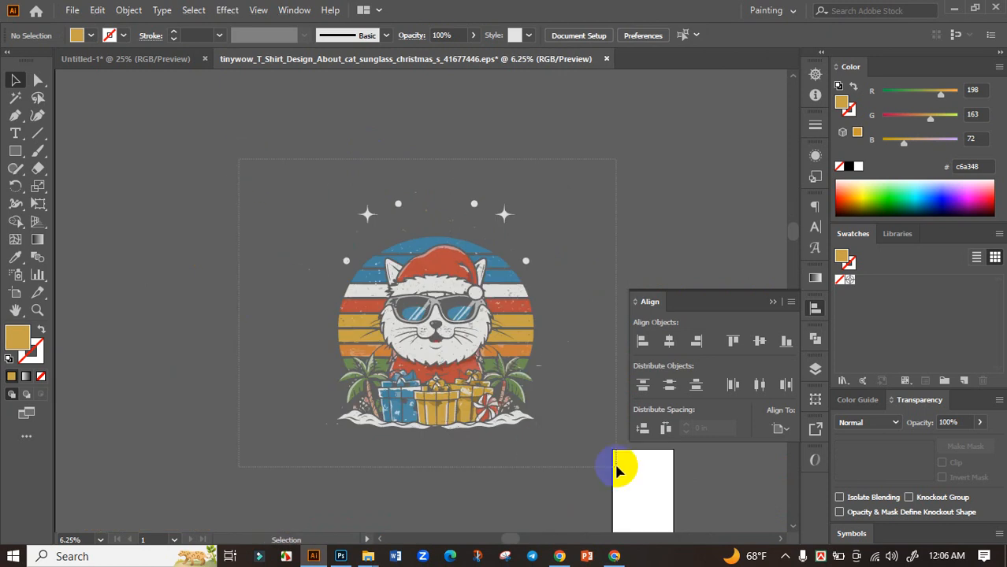
{"action": "key", "text": "ctrl+a"}
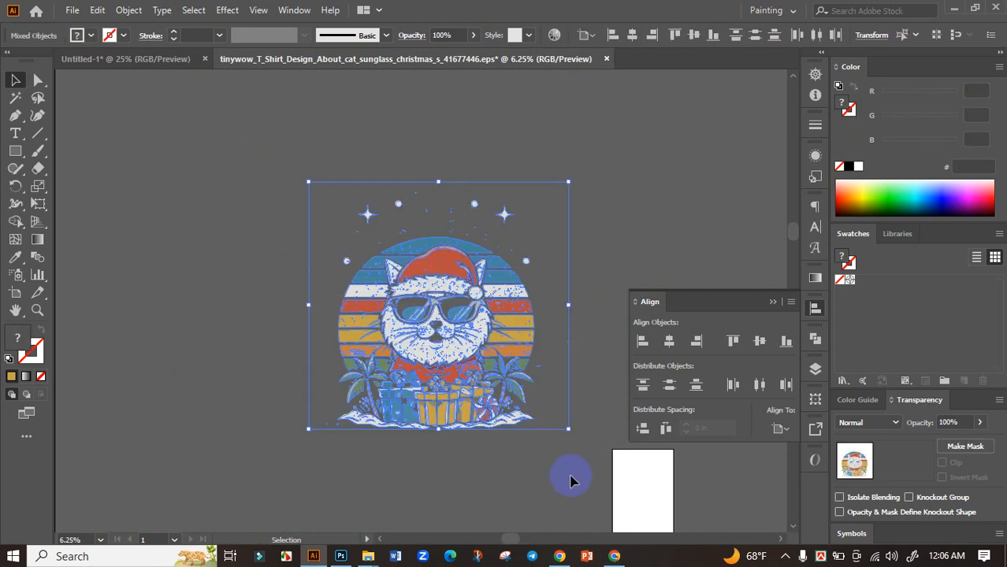
{"action": "left_click", "coordinate": [502, 454]}
{"action": "key", "text": "ctrl+a"}
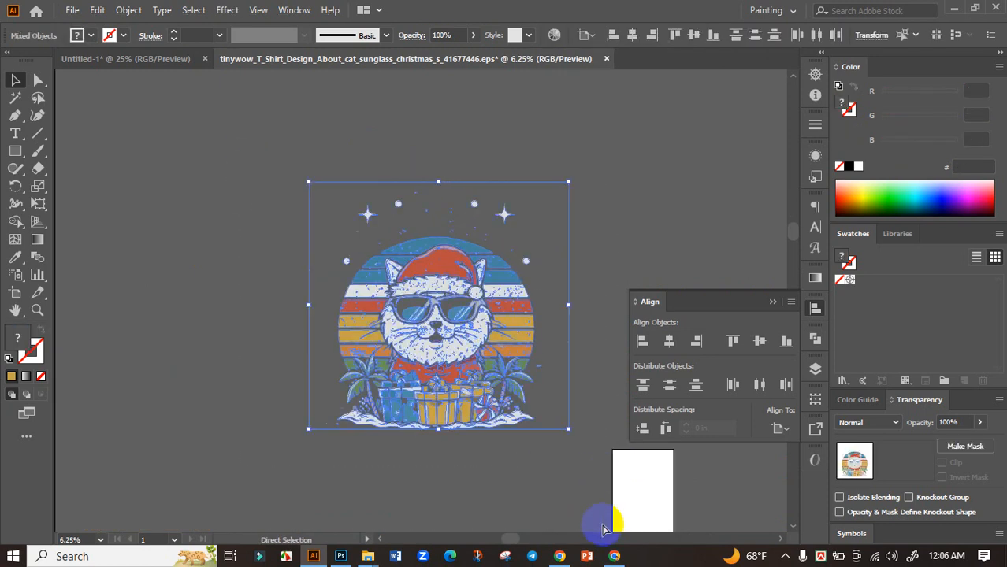
{"action": "key", "text": "ctrl+g"}
{"action": "left_click_drag", "start_coordinate": [456, 300], "coordinate": [394, 324]}
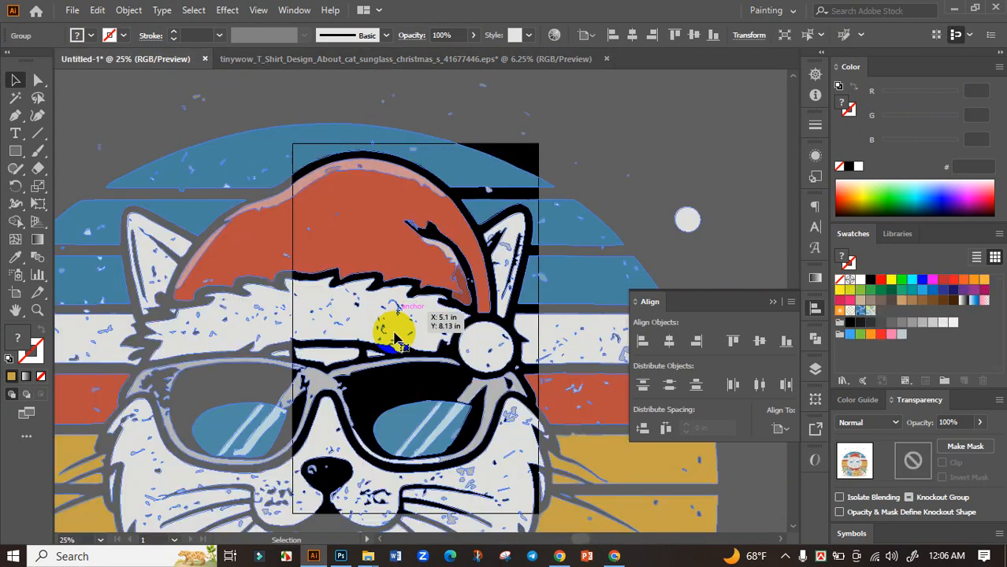
Scale the cat group proportionally down to the artboard's width and move it onto the black artboard.
{"action": "scroll", "coordinate": [505, 237], "scroll_direction": "down", "scroll_amount": 1}
{"action": "scroll", "coordinate": [679, 186], "scroll_direction": "down", "scroll_amount": 1}
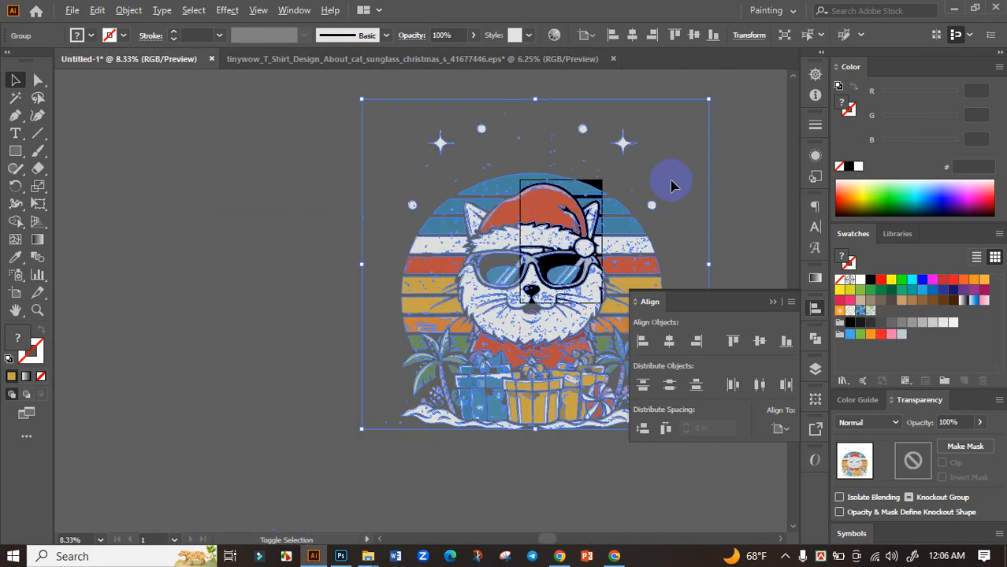
{"action": "left_click_drag", "start_coordinate": [687, 144], "coordinate": [522, 229]}
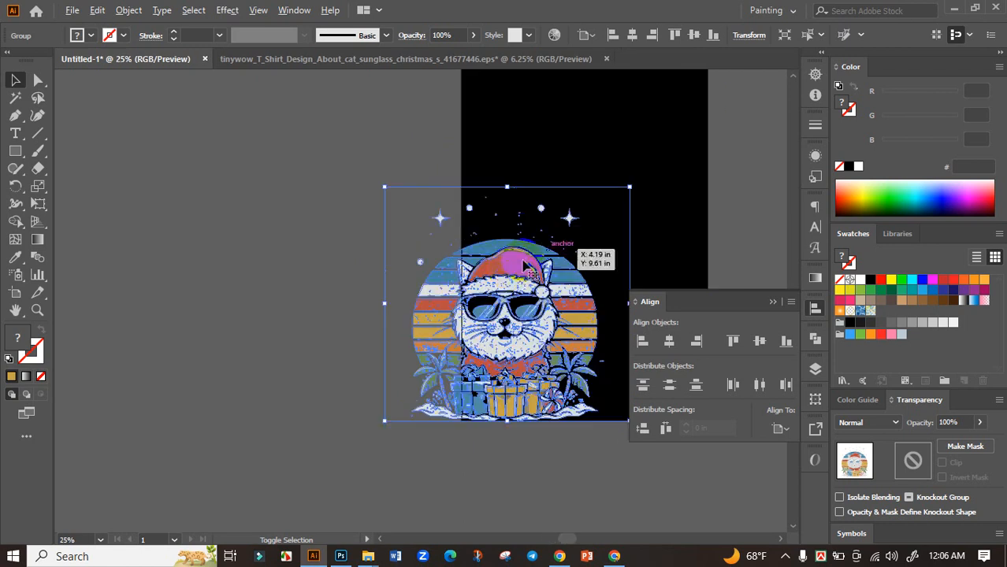
{"action": "left_click_drag", "start_coordinate": [558, 185], "coordinate": [575, 212]}
{"action": "key", "text": "space"}
{"action": "left_click_drag", "start_coordinate": [582, 202], "coordinate": [552, 208]}
{"action": "key", "text": "space"}
{"action": "left_click_drag", "start_coordinate": [497, 210], "coordinate": [418, 219]}
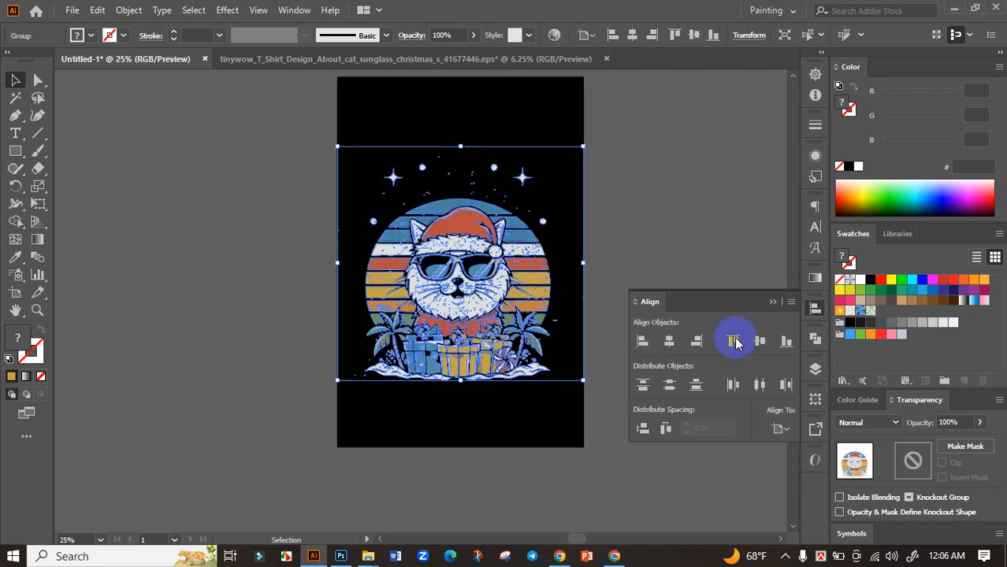
Centre the cat group vertically on the black artboard and deselect it.
{"action": "left_click", "coordinate": [760, 341]}
{"action": "left_click", "coordinate": [641, 272]}
{"action": "key", "text": "space"}
{"action": "left_click_drag", "start_coordinate": [641, 272], "coordinate": [652, 309]}
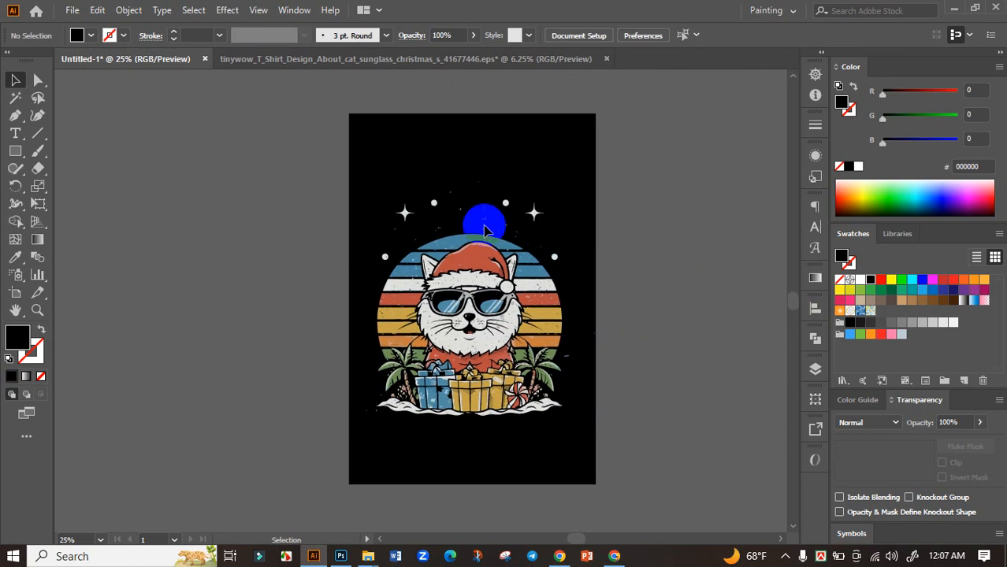
Ungroup the cat artwork on the artboard and deselect everything.
{"action": "scroll", "coordinate": [463, 216], "scroll_direction": "up", "scroll_amount": 3, "text": "alt"}
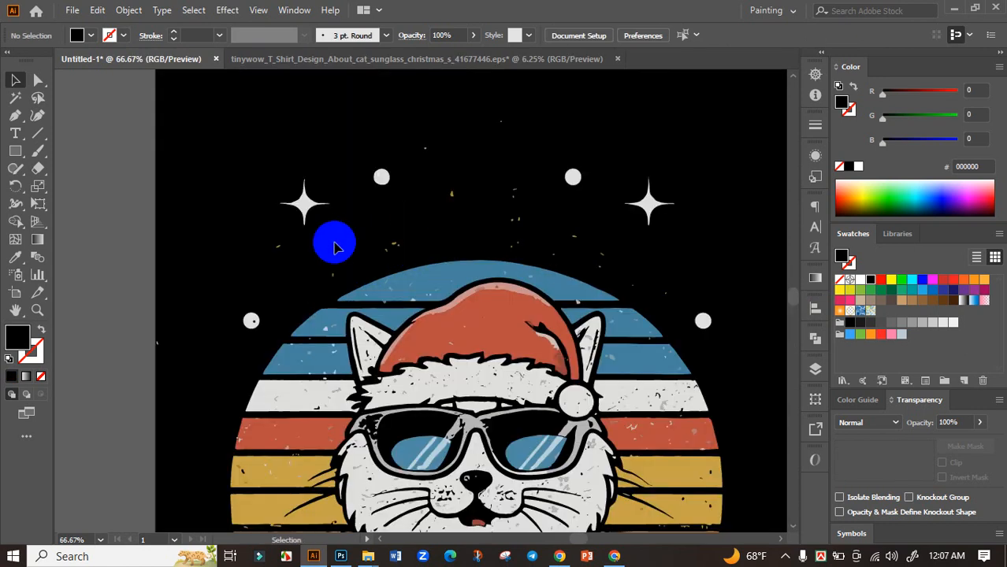
{"action": "left_click", "coordinate": [512, 252]}
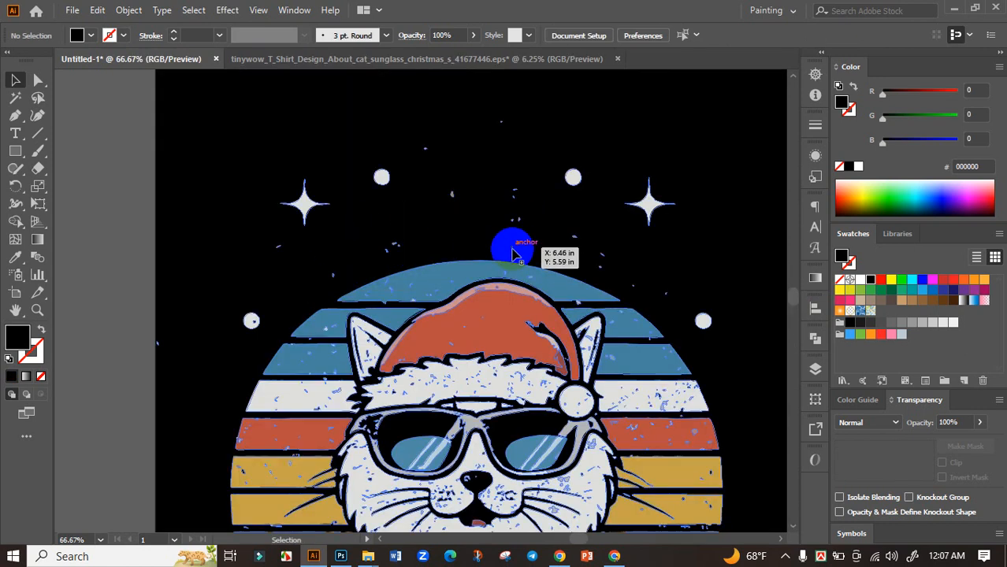
{"action": "right_click", "coordinate": [514, 249]}
{"action": "left_click", "coordinate": [540, 367]}
{"action": "left_click", "coordinate": [119, 205]}
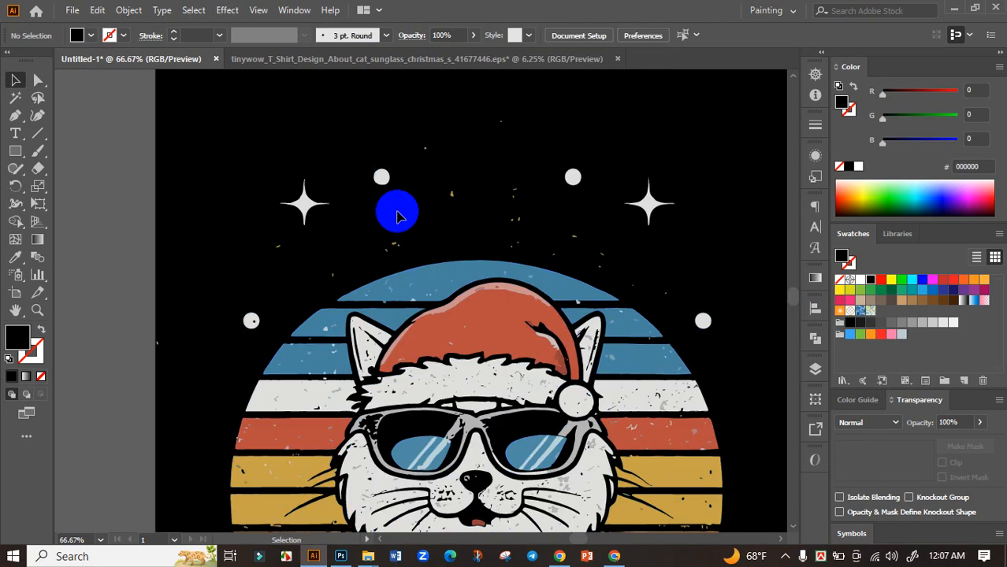
Delete the leftover specks scattered between the white dots and the top of the blue sunset arc.
{"action": "scroll", "coordinate": [506, 191], "scroll_direction": "up", "scroll_amount": 2, "text": "alt"}
{"action": "left_click_drag", "start_coordinate": [343, 176], "coordinate": [601, 326]}
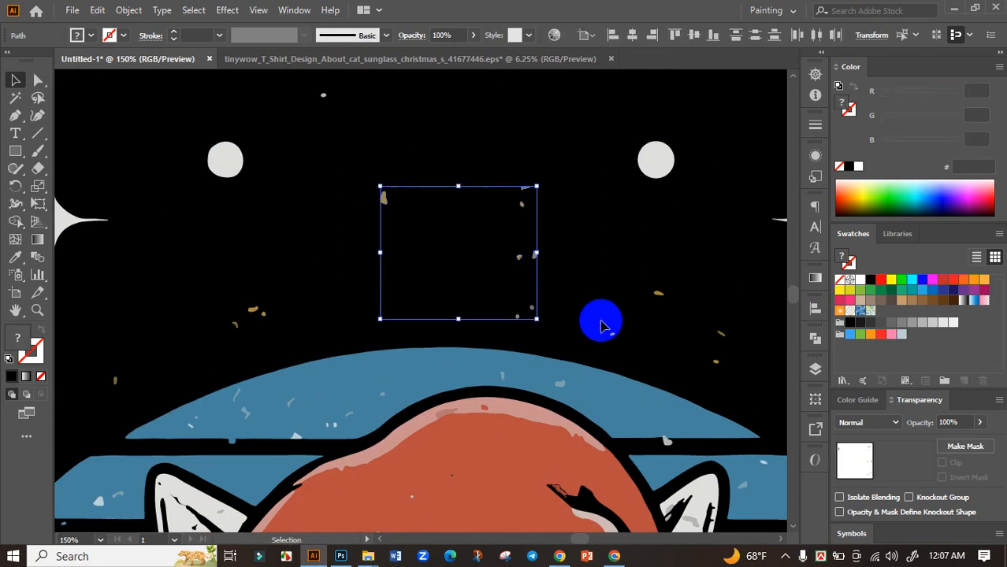
{"action": "left_click", "coordinate": [602, 325]}
{"action": "left_click_drag", "start_coordinate": [591, 268], "coordinate": [682, 364]}
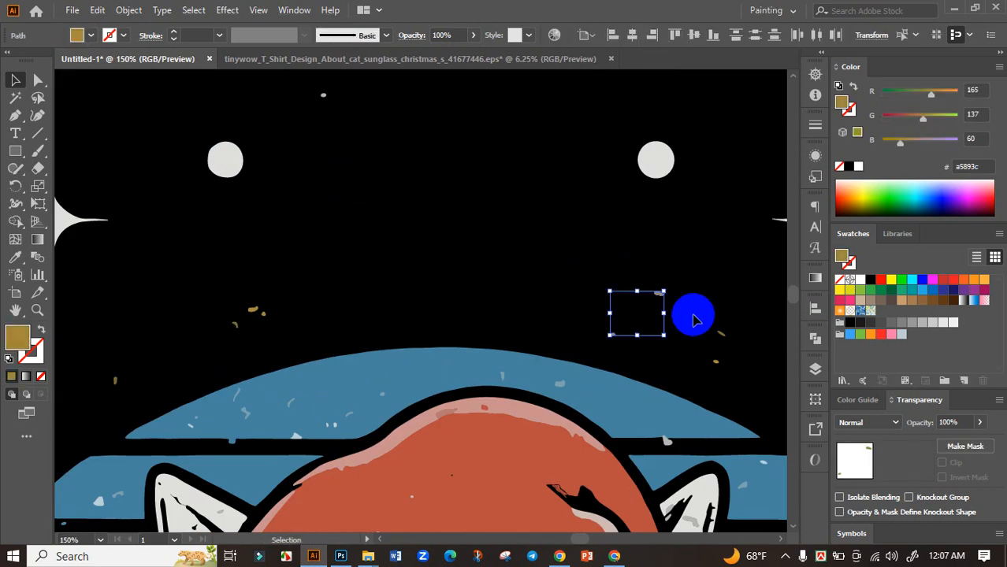
{"action": "left_click_drag", "start_coordinate": [678, 311], "coordinate": [739, 371]}
{"action": "key", "text": "Delete"}
{"action": "left_click_drag", "start_coordinate": [175, 279], "coordinate": [273, 343]}
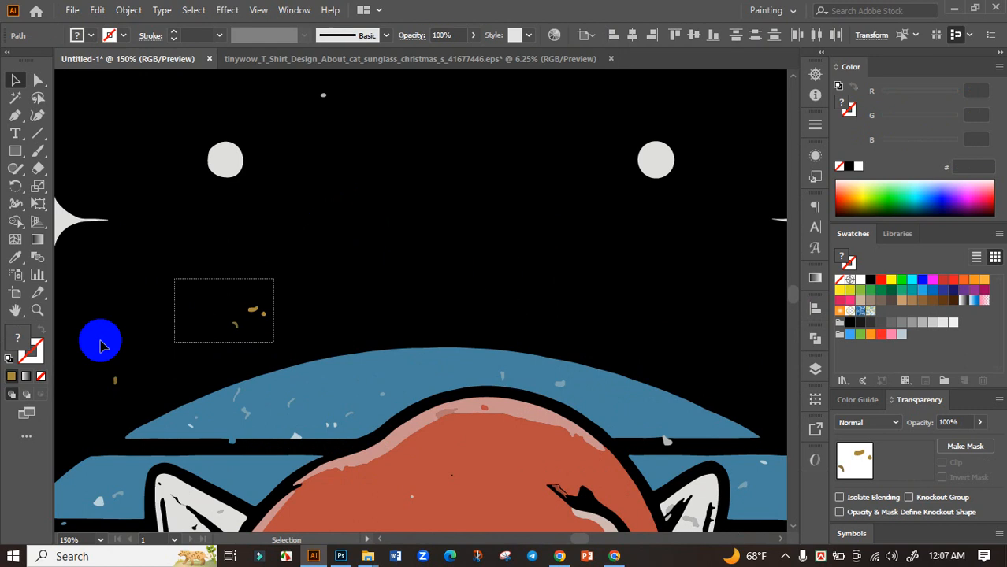
{"action": "key", "text": "Delete"}
{"action": "left_click_drag", "start_coordinate": [90, 354], "coordinate": [134, 401]}
{"action": "key", "text": "Delete"}
Delete the two stray specks just outside the sunset circle's upper right edge.
{"action": "scroll", "coordinate": [314, 153], "scroll_direction": "up", "scroll_amount": 2}
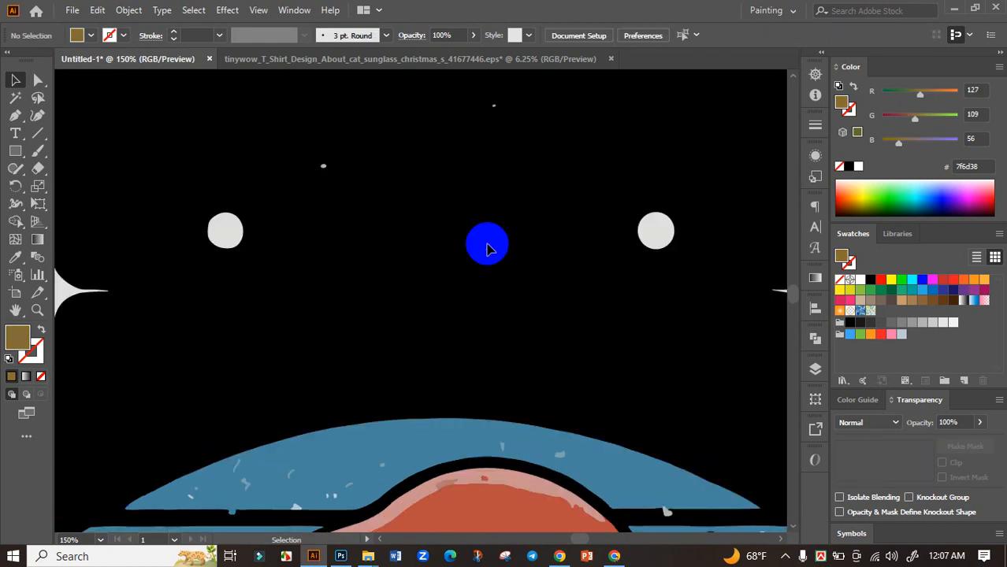
{"action": "scroll", "coordinate": [449, 240], "scroll_direction": "down", "scroll_amount": 1}
{"action": "scroll", "coordinate": [470, 266], "scroll_direction": "up", "scroll_amount": 3}
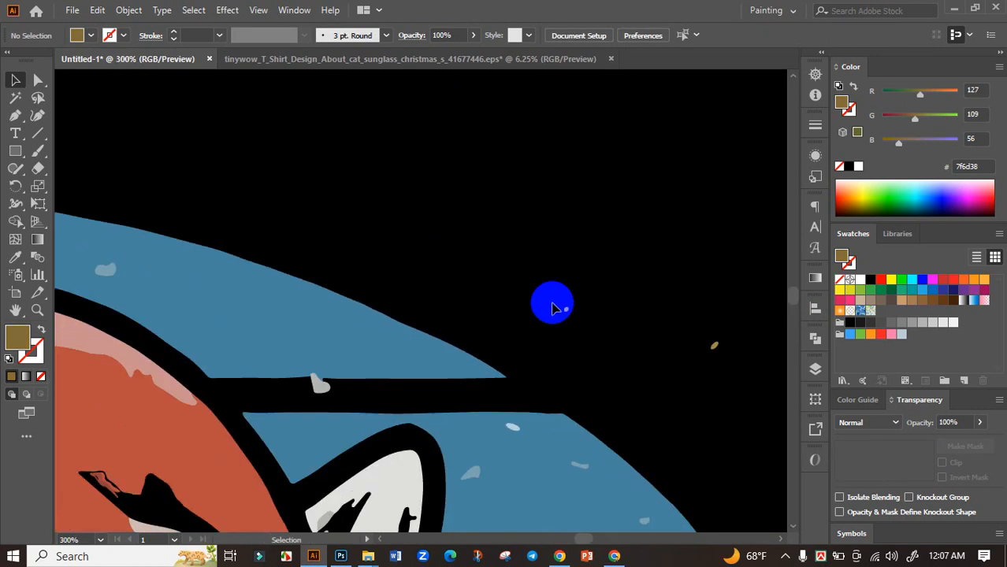
{"action": "left_click_drag", "start_coordinate": [664, 328], "coordinate": [715, 349]}
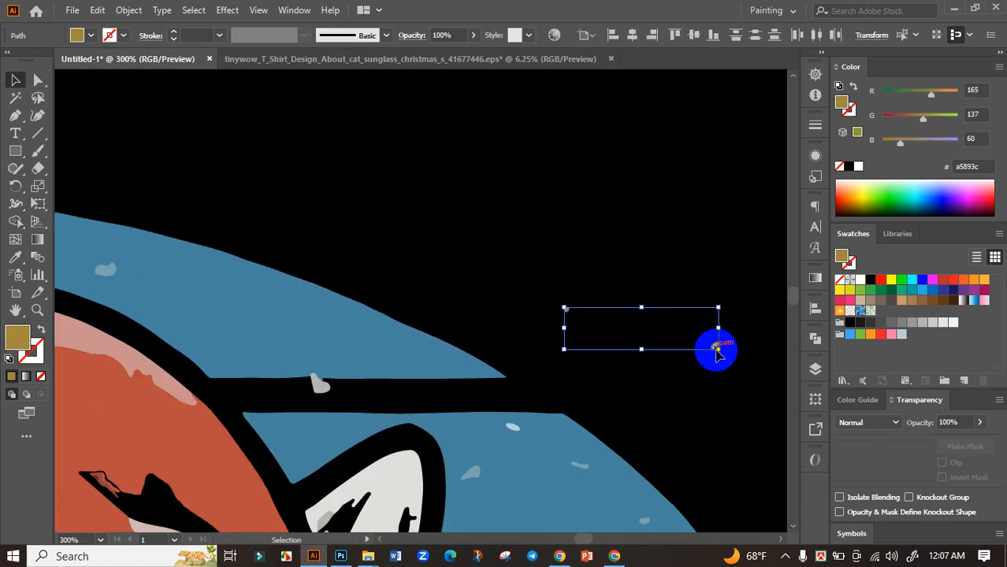
{"action": "key", "text": "Delete"}
Delete the stray specks below the left star and at the artboard's left edge.
{"action": "scroll", "coordinate": [598, 322], "scroll_direction": "down", "scroll_amount": 4}
{"action": "scroll", "coordinate": [263, 284], "scroll_direction": "up", "scroll_amount": 2}
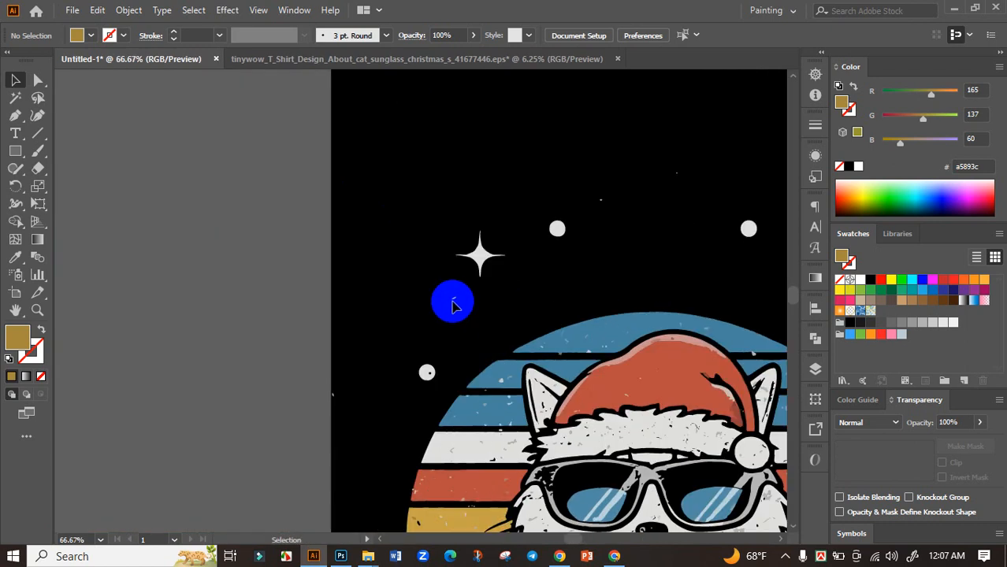
{"action": "scroll", "coordinate": [452, 300], "scroll_direction": "up", "scroll_amount": 1}
{"action": "left_click_drag", "start_coordinate": [400, 272], "coordinate": [530, 338]}
{"action": "key", "text": "Delete"}
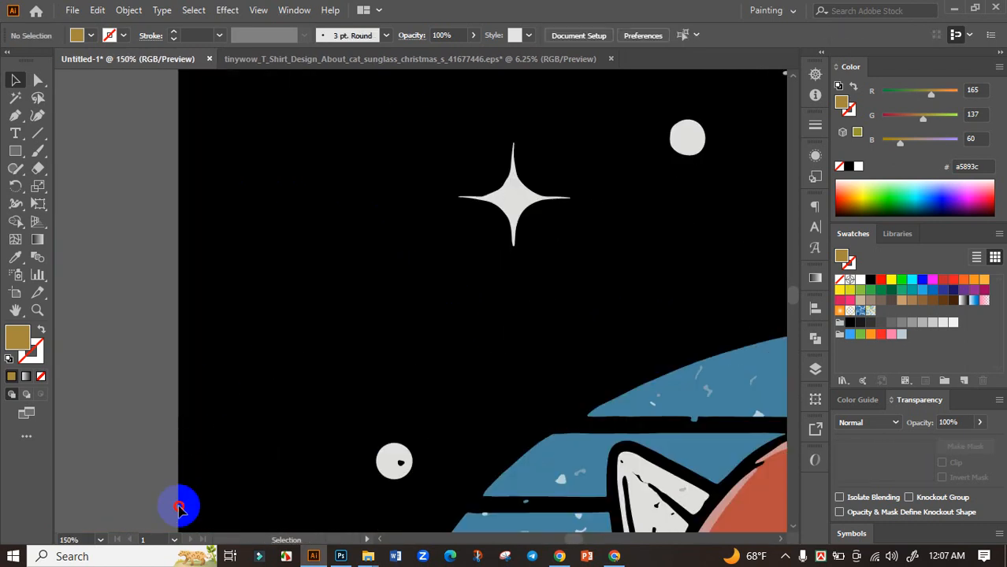
{"action": "left_click_drag", "start_coordinate": [175, 498], "coordinate": [209, 513]}
{"action": "key", "text": "Delete"}
Delete the two tiny specks above and between the two upper white dots.
{"action": "scroll", "coordinate": [378, 326], "scroll_direction": "down", "scroll_amount": 2}
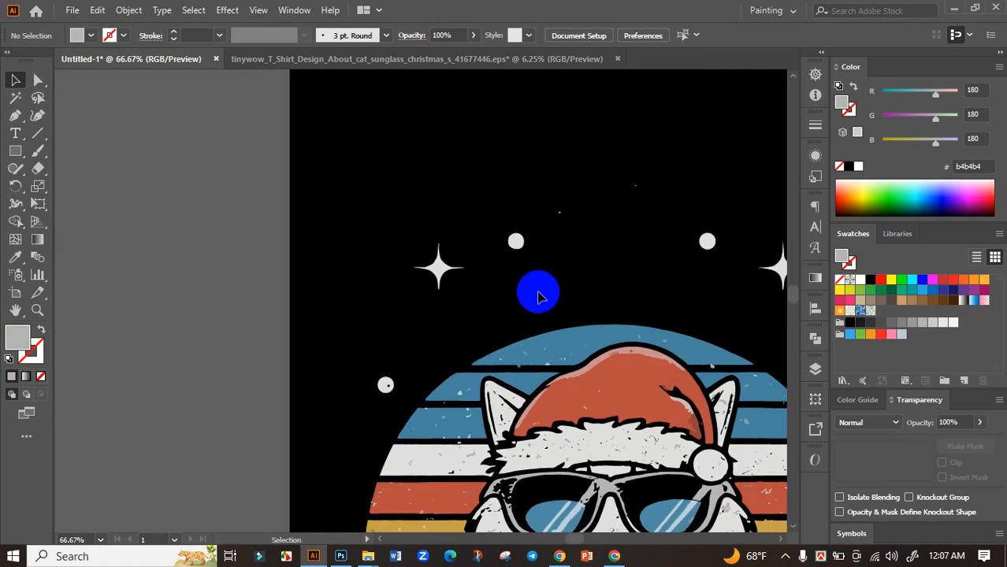
{"action": "mouse_move", "coordinate": [361, 177]}
{"action": "left_mouse_down"}
{"action": "mouse_move", "coordinate": [406, 234]}
{"action": "mouse_move", "coordinate": [401, 227]}
{"action": "left_mouse_up"}
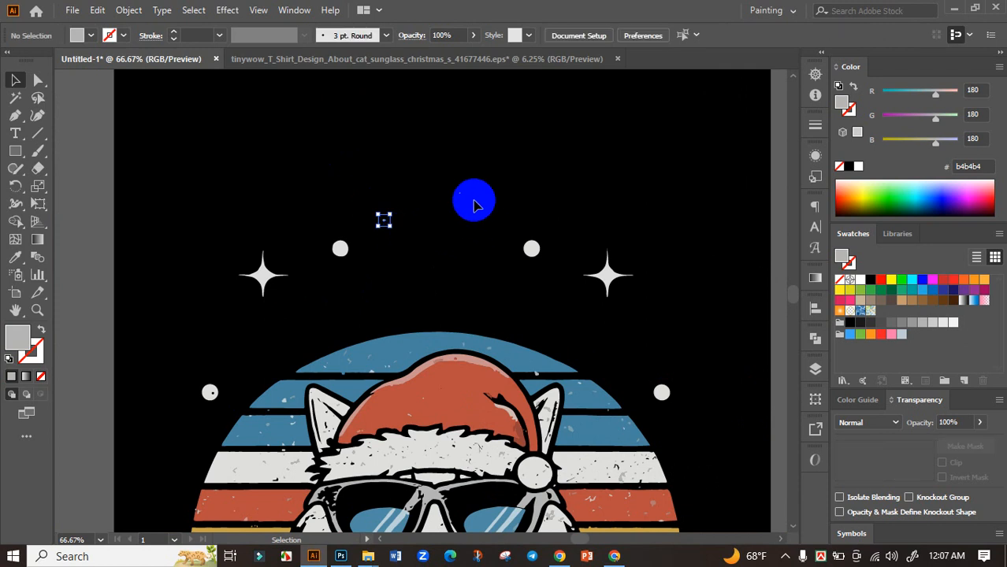
{"action": "key", "text": "Delete"}
{"action": "mouse_move", "coordinate": [435, 171]}
{"action": "left_mouse_down"}
{"action": "mouse_move", "coordinate": [499, 243]}
{"action": "mouse_move", "coordinate": [519, 206]}
{"action": "left_mouse_up"}
{"action": "key", "text": "Delete"}
Spread the four white dots and two stars farther up and outward around the sunset circle, and deselect.
{"action": "left_click_drag", "start_coordinate": [339, 248], "coordinate": [344, 210]}
{"action": "left_click", "coordinate": [513, 245]}
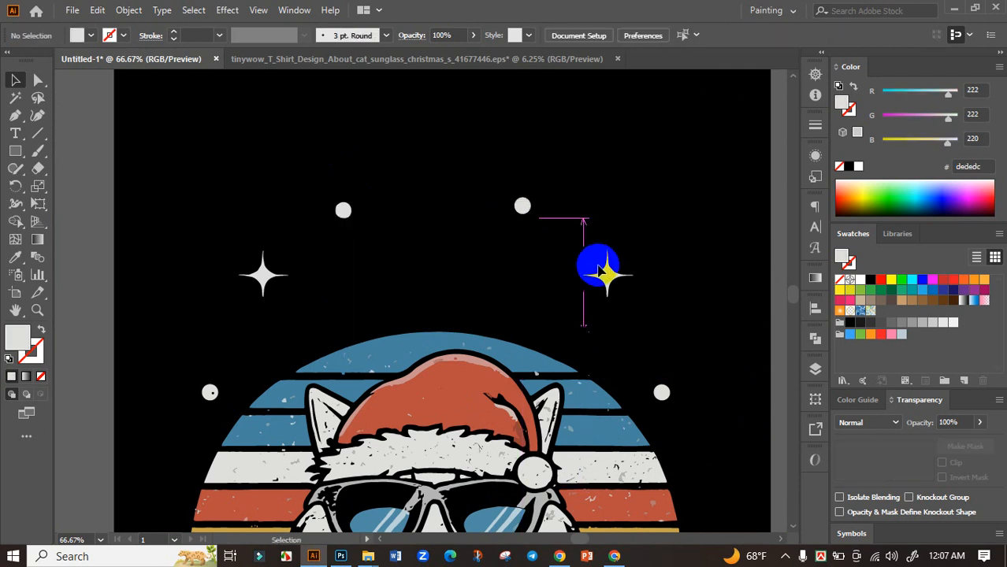
{"action": "left_click_drag", "start_coordinate": [599, 270], "coordinate": [618, 237]}
{"action": "left_click_drag", "start_coordinate": [666, 396], "coordinate": [707, 357]}
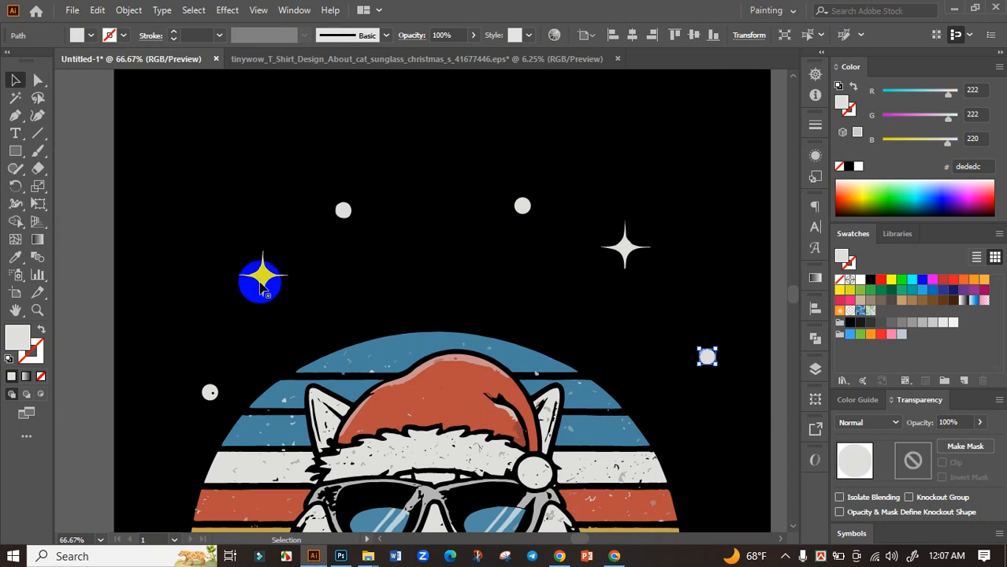
{"action": "left_click_drag", "start_coordinate": [260, 275], "coordinate": [247, 245]}
{"action": "left_click_drag", "start_coordinate": [209, 394], "coordinate": [168, 275]}
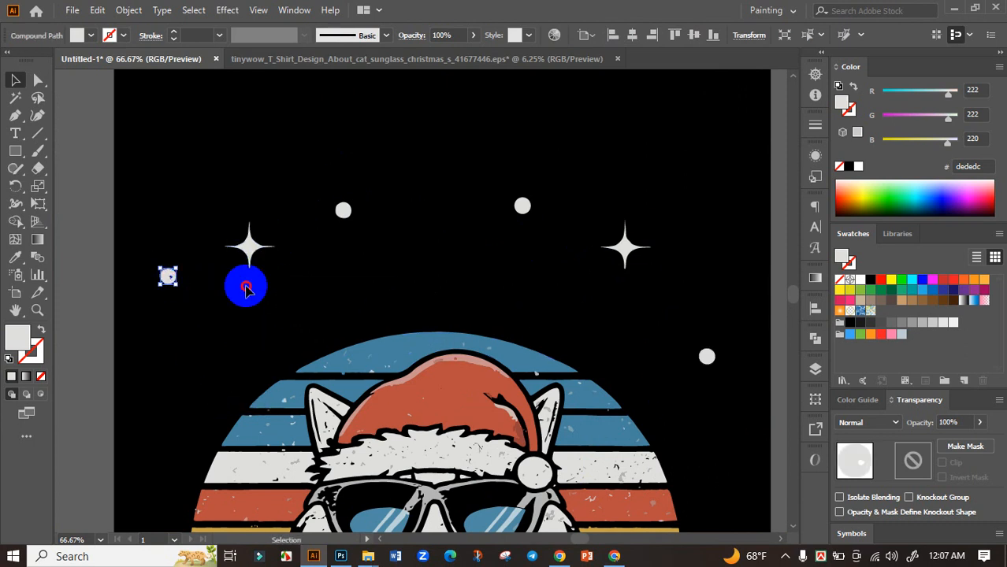
{"action": "left_click", "coordinate": [246, 283]}
Delete the stray specks beside the left end of the snow at the foot of the artwork.
{"action": "key", "text": "ctrl+minus"}
{"action": "scroll", "coordinate": [426, 292], "scroll_direction": "down", "scroll_amount": 3}
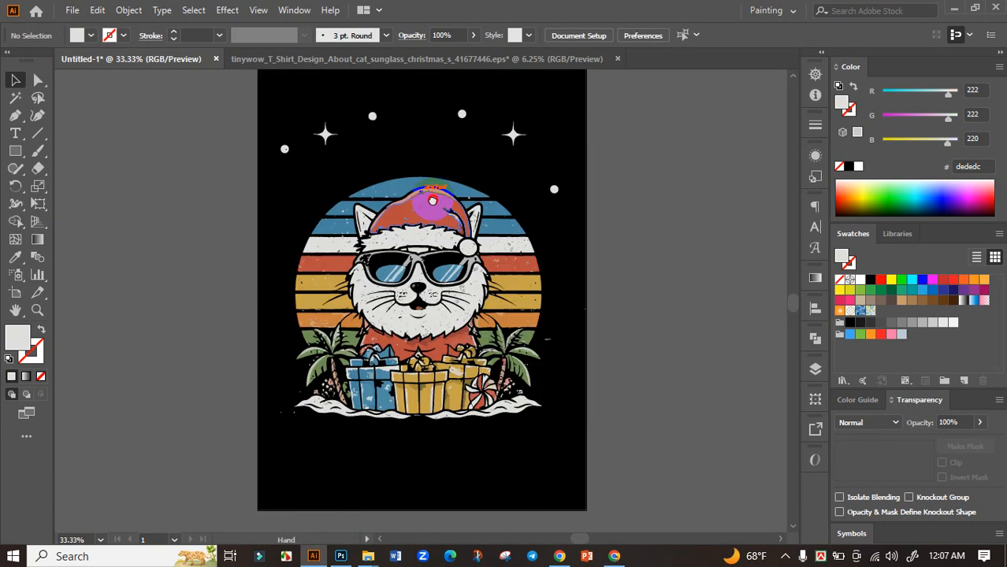
{"action": "scroll", "coordinate": [284, 457], "scroll_direction": "up", "scroll_amount": 4}
{"action": "left_click_drag", "start_coordinate": [342, 474], "coordinate": [450, 499]}
{"action": "key", "text": "Delete"}
{"action": "left_click_drag", "start_coordinate": [687, 351], "coordinate": [266, 301]}
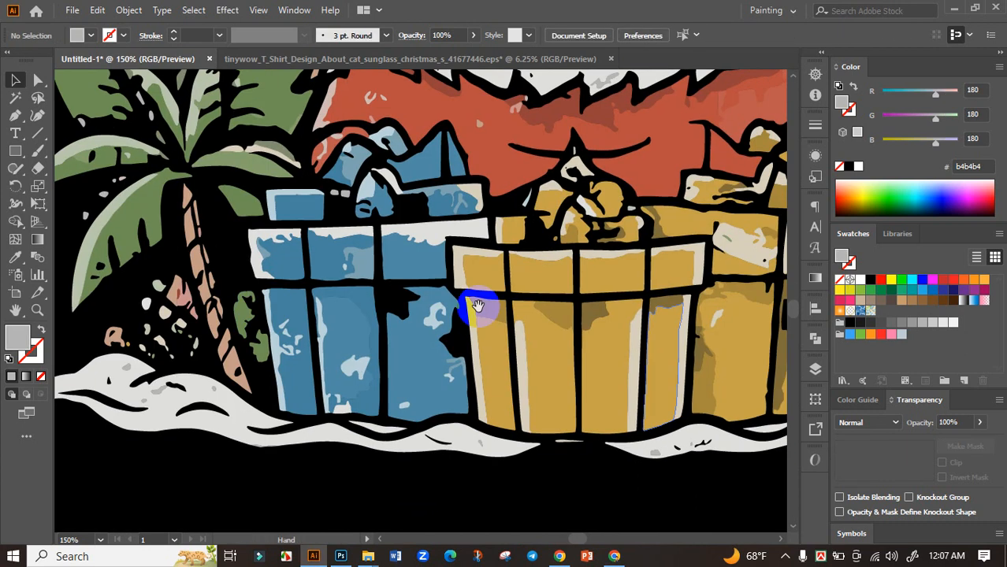
Delete the stray dash right of the palm tree and the tiny speck near the artboard's right edge.
{"action": "left_click_drag", "start_coordinate": [584, 327], "coordinate": [76, 307]}
{"action": "scroll", "coordinate": [537, 339], "scroll_direction": "down", "scroll_amount": 2}
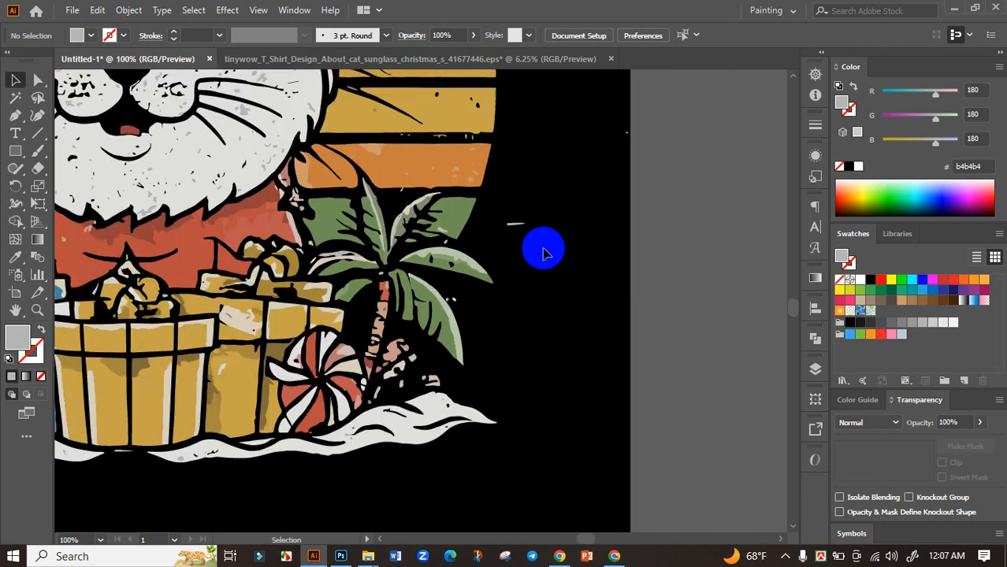
{"action": "left_click", "coordinate": [518, 228]}
{"action": "key", "text": "Delete"}
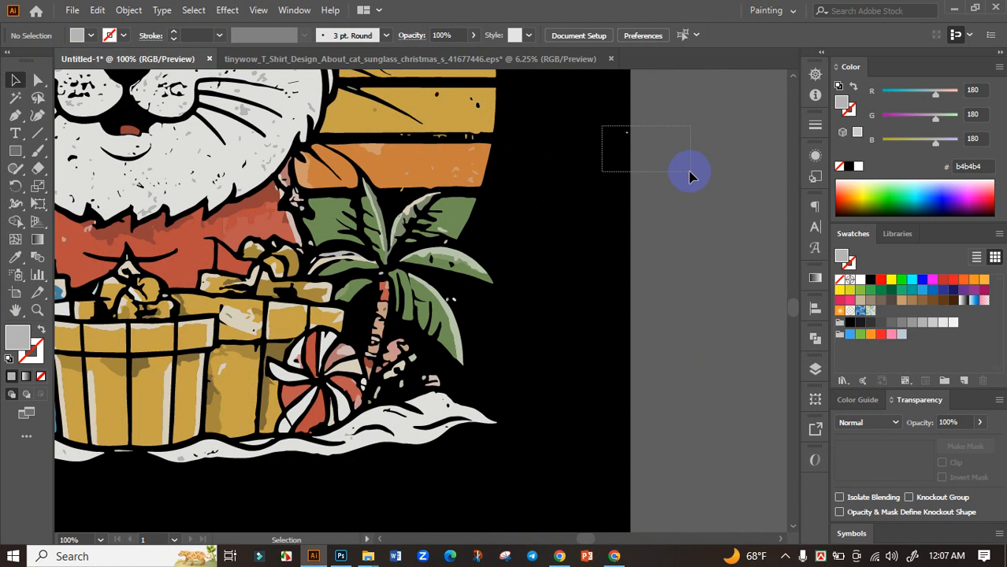
{"action": "scroll", "coordinate": [643, 298], "scroll_direction": "down", "scroll_amount": 3}
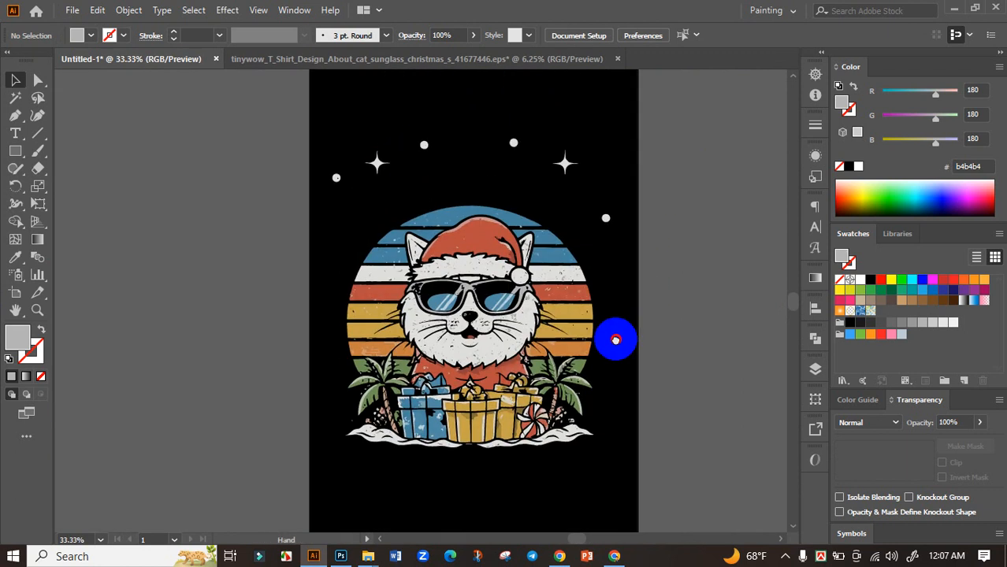
Move the rightmost white dot up to about the height of the leftmost dot, and deselect.
{"action": "left_click_drag", "start_coordinate": [607, 218], "coordinate": [612, 185]}
{"action": "left_click", "coordinate": [601, 242]}
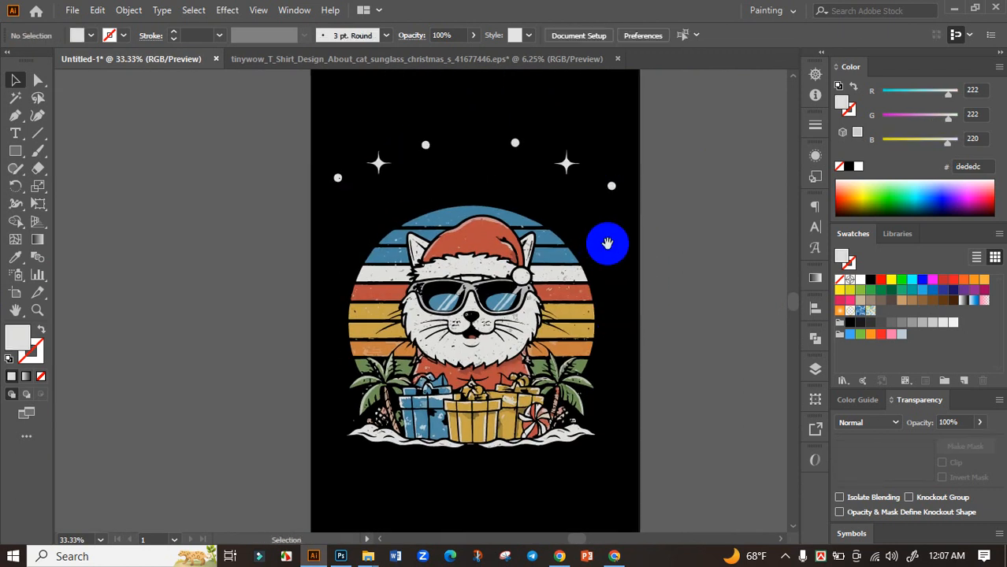
{"action": "left_click_drag", "start_coordinate": [607, 242], "coordinate": [599, 284]}
Switch to the ChatGPT conversation in the browser and copy "Furr-tastic Holidays" from slogan 10.
{"action": "left_click", "coordinate": [614, 556]}
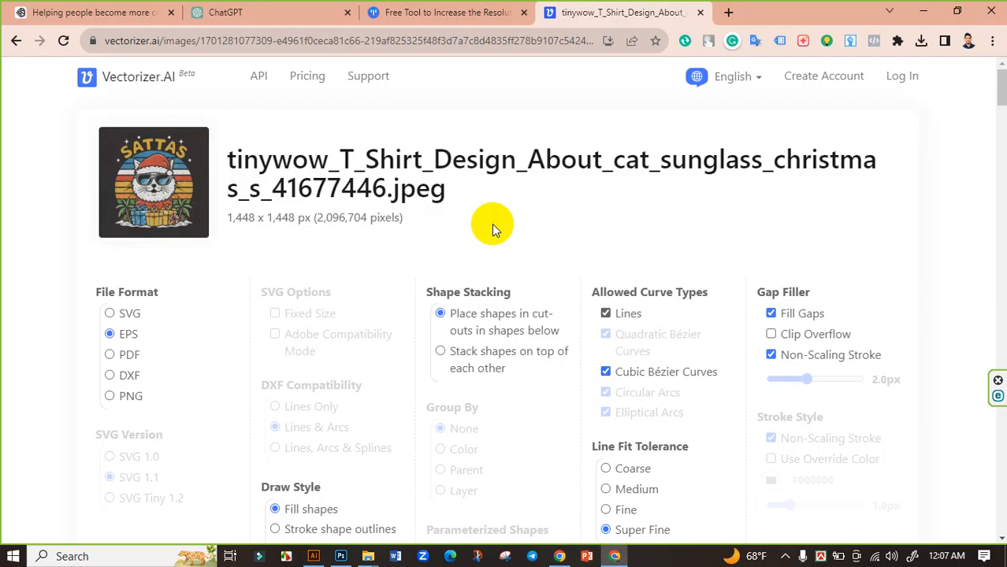
{"action": "left_click", "coordinate": [286, 6]}
{"action": "scroll", "coordinate": [454, 205], "scroll_direction": "up", "scroll_amount": 5}
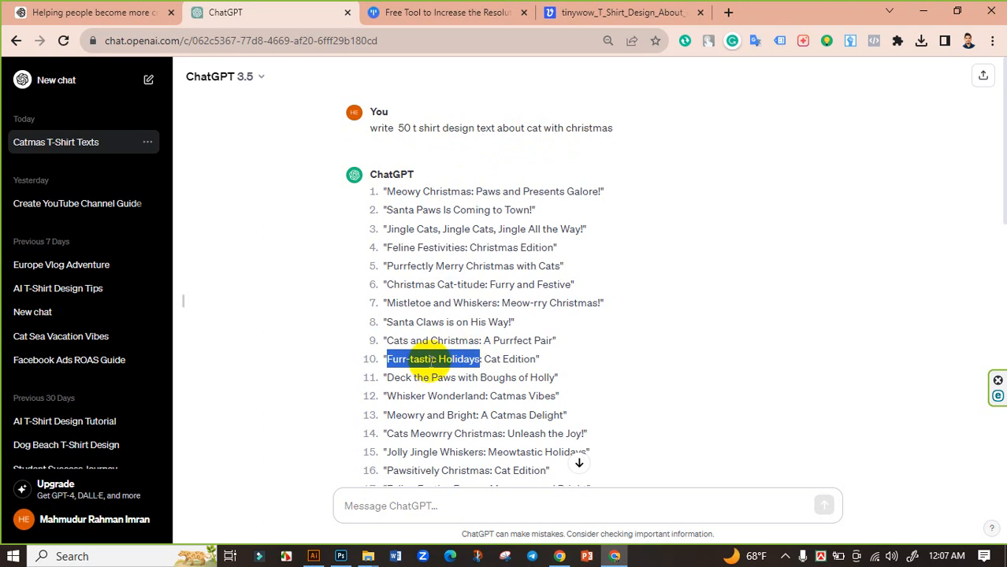
{"action": "right_click", "coordinate": [442, 359]}
{"action": "left_click", "coordinate": [477, 372]}
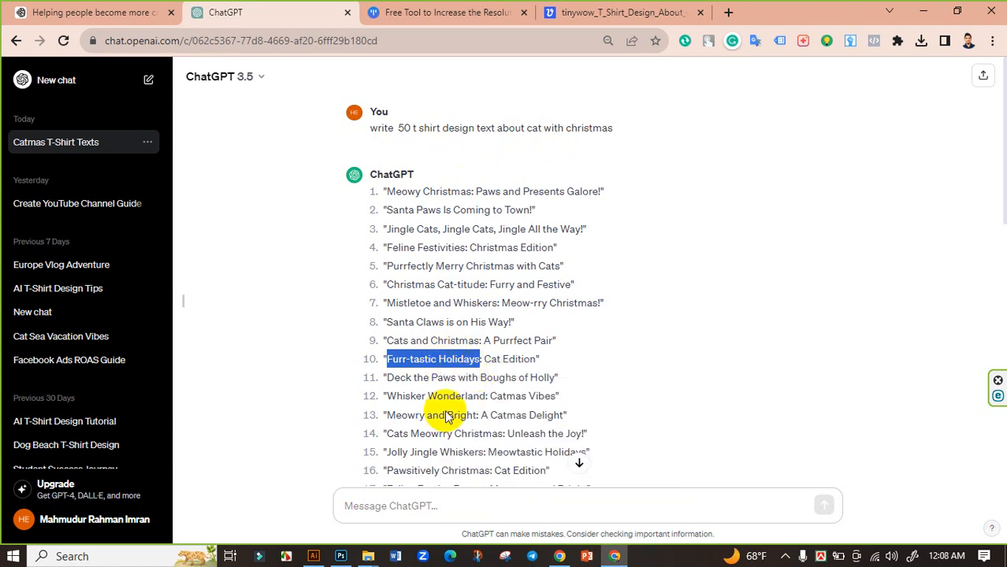
Switch back to Illustrator, paste the slogan beside the artboard and enlarge it to about 110 pt.
{"action": "left_click", "coordinate": [340, 557]}
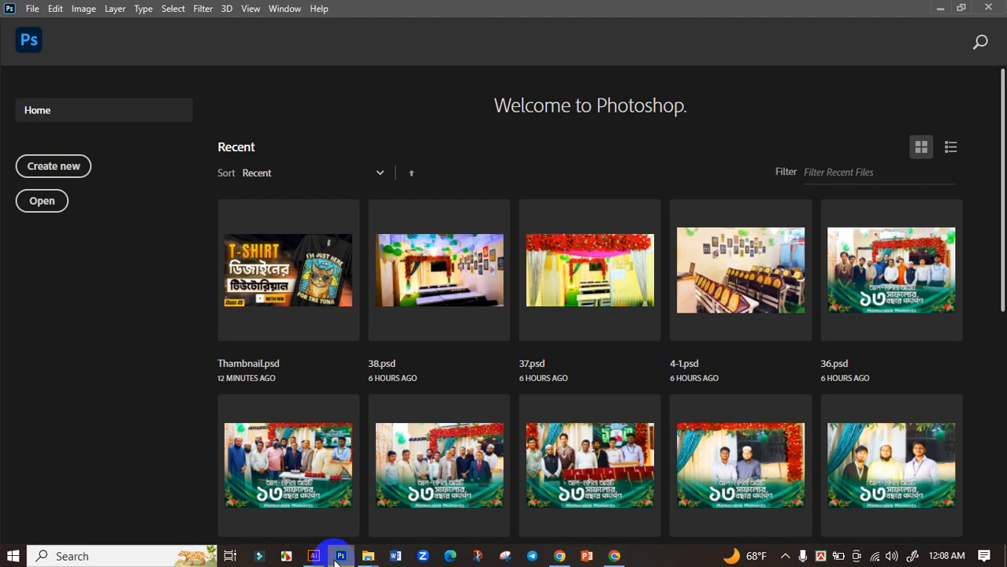
{"action": "left_click", "coordinate": [315, 557]}
{"action": "scroll", "coordinate": [394, 331], "scroll_direction": "right", "scroll_amount": 5}
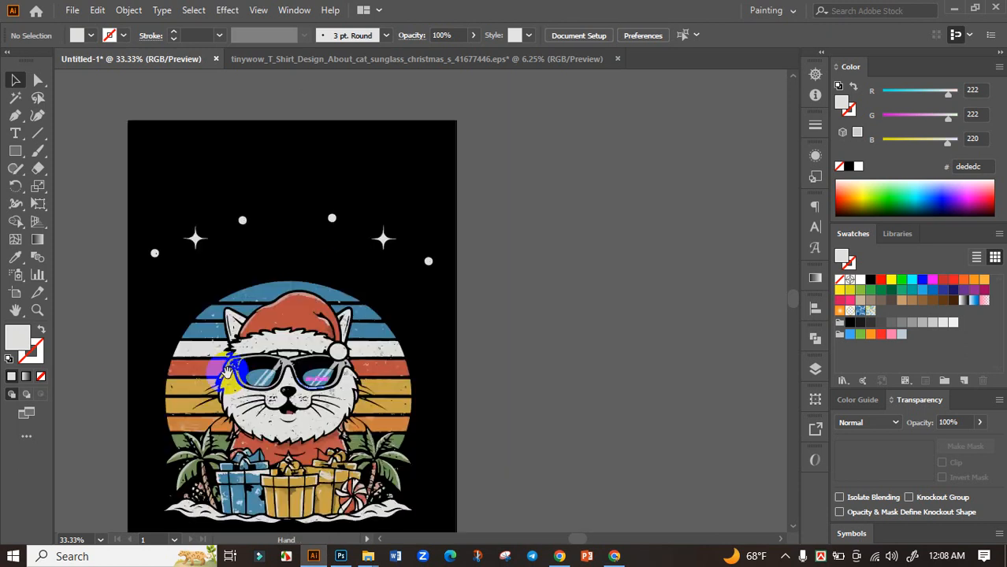
{"action": "key", "text": "ctrl+v"}
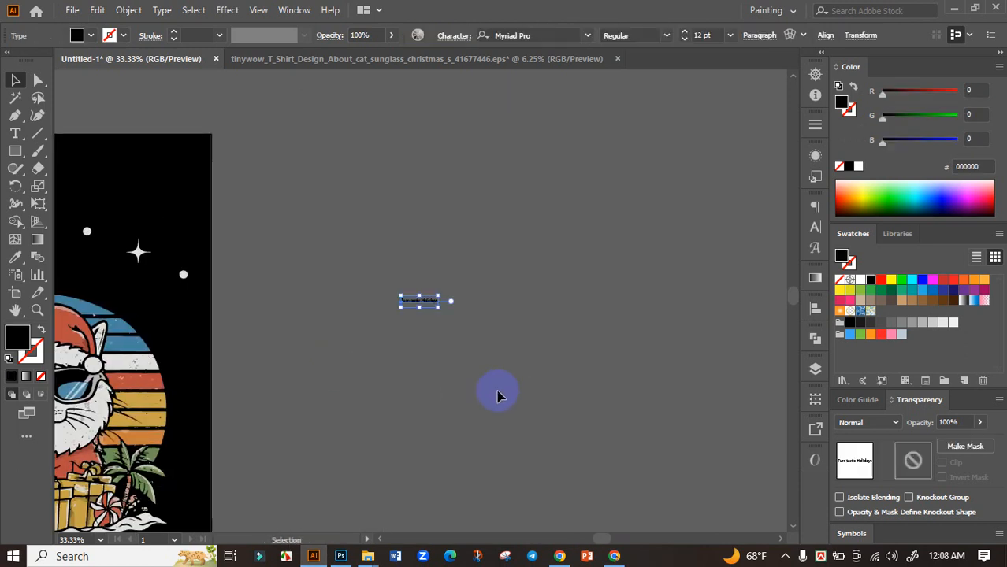
{"action": "left_click_drag", "start_coordinate": [441, 313], "coordinate": [741, 473]}
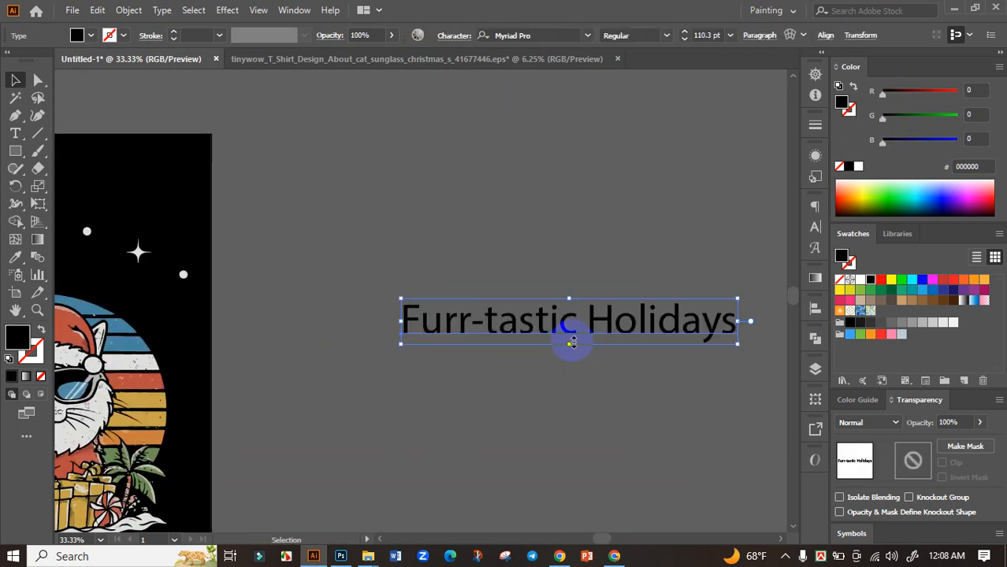
Split the slogan into two text objects, cutting "Furr-tastic" out and pasting it above the lowered "Holidays".
{"action": "double_click", "coordinate": [567, 327]}
{"action": "left_click_drag", "start_coordinate": [404, 325], "coordinate": [197, 333]}
{"action": "key", "text": "BackSpace"}
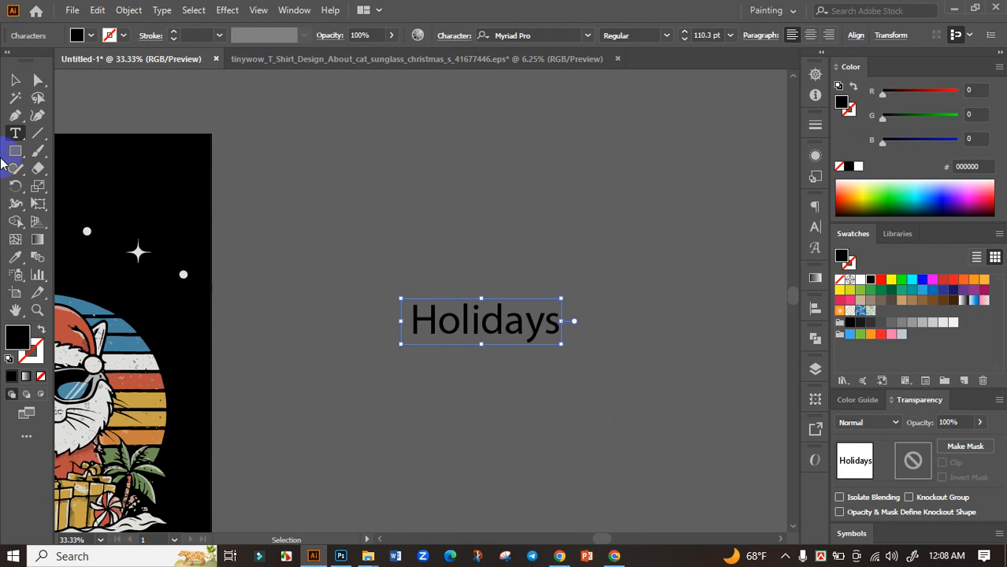
{"action": "left_click", "coordinate": [15, 80]}
{"action": "left_click_drag", "start_coordinate": [447, 325], "coordinate": [449, 398]}
{"action": "left_click", "coordinate": [441, 302]}
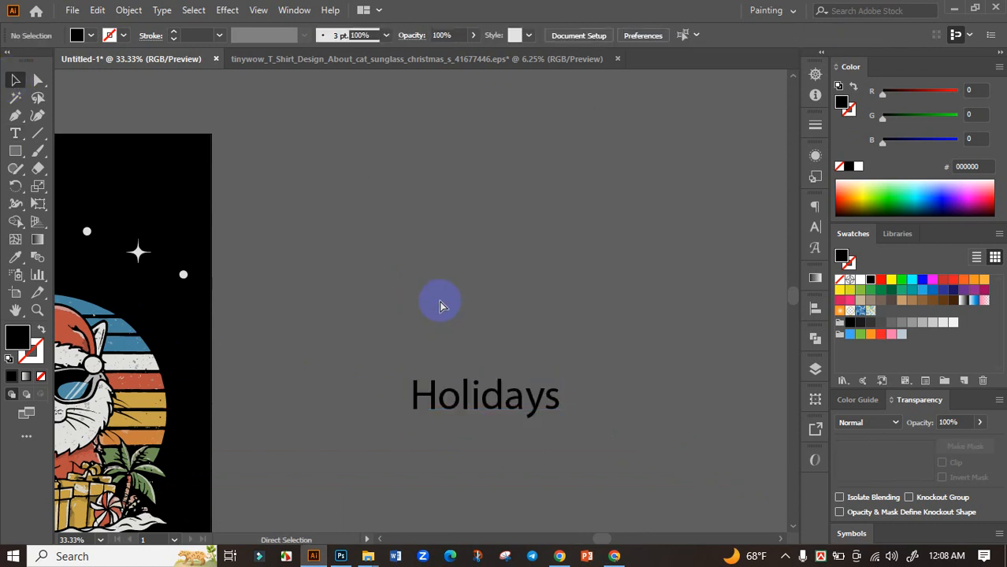
{"action": "key", "text": "ctrl+v"}
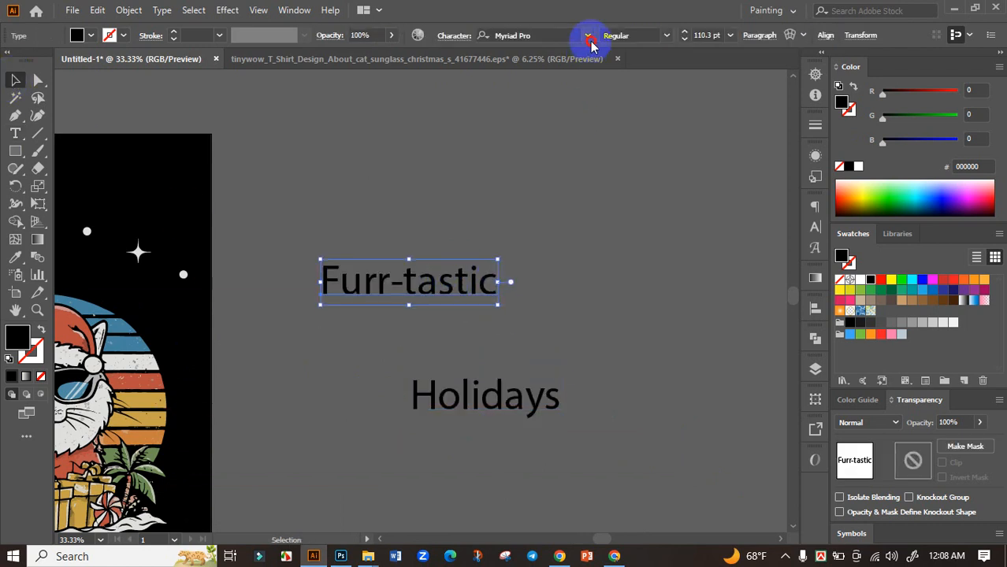
Set "Furr-tastic" in Bowlby One SC Regular and copy its style onto "Holidays" with the Eyedropper.
{"action": "left_click", "coordinate": [587, 35]}
{"action": "left_click", "coordinate": [654, 203]}
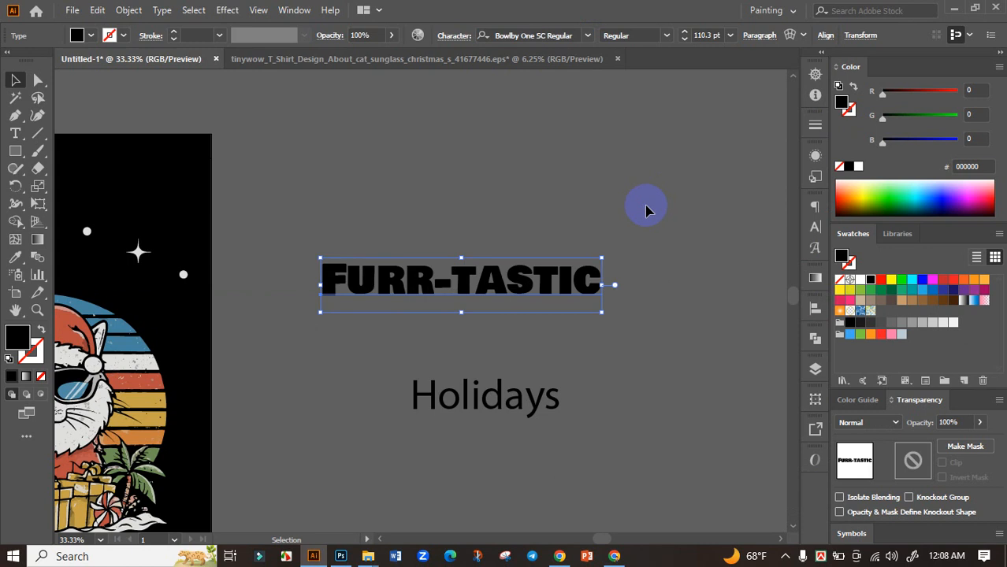
{"action": "left_click", "coordinate": [576, 394]}
{"action": "left_click", "coordinate": [512, 402]}
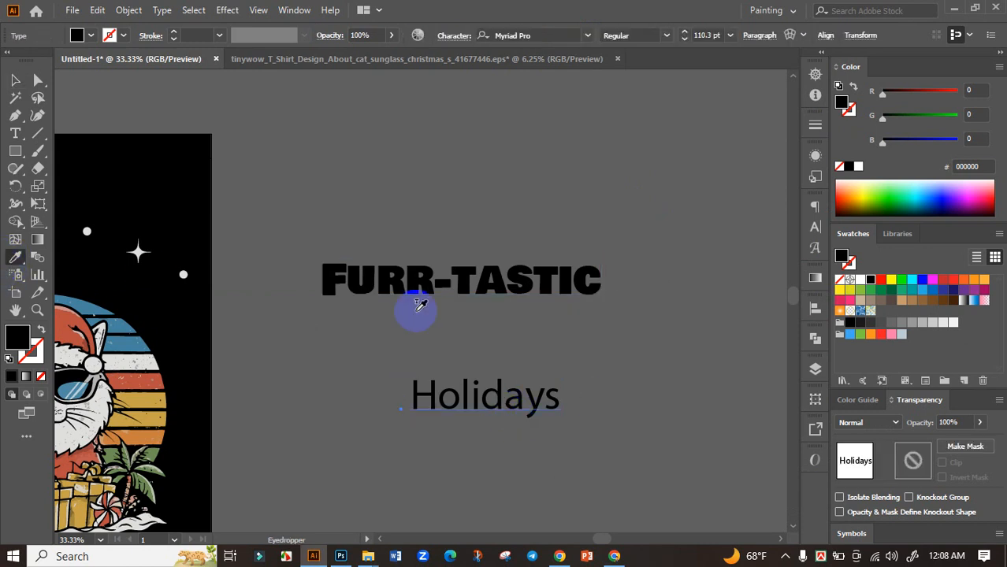
{"action": "left_click", "coordinate": [418, 309]}
{"action": "left_click", "coordinate": [14, 79]}
Fill both slogan words with white and deselect them.
{"action": "left_click", "coordinate": [503, 280]}
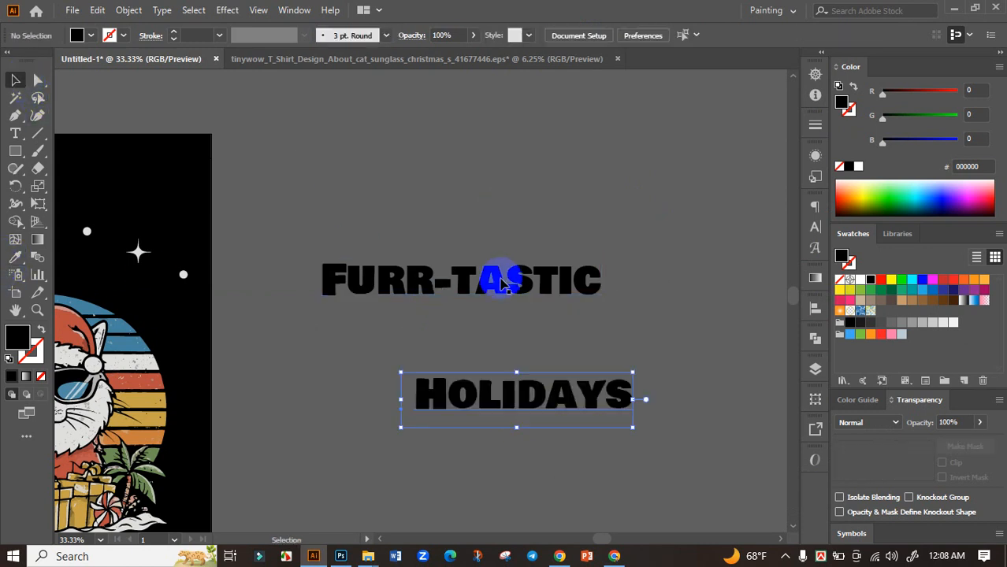
{"action": "left_click", "coordinate": [533, 393], "text": "shift"}
{"action": "left_click", "coordinate": [861, 282]}
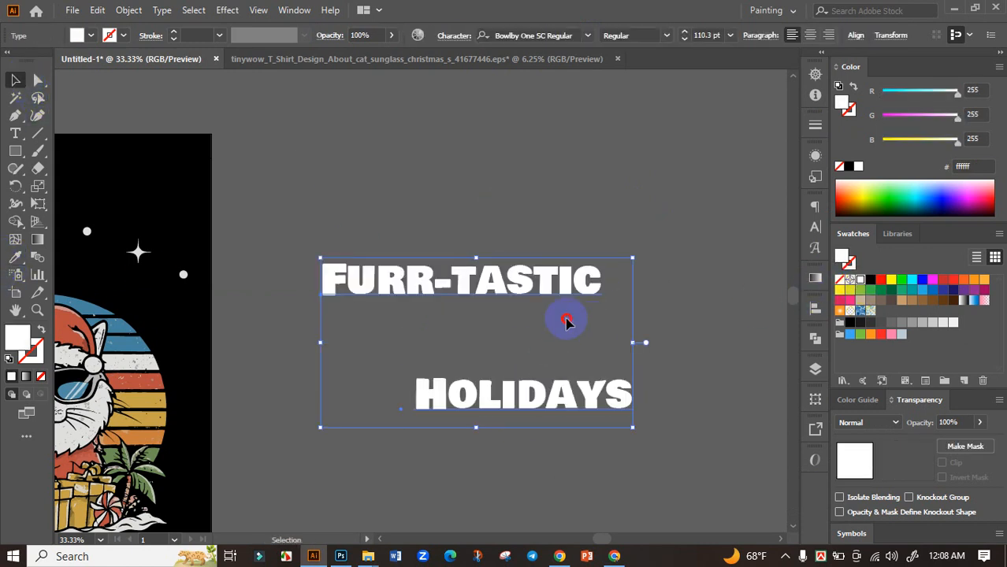
{"action": "left_click", "coordinate": [473, 339]}
Move the "Furr-tastic" text closer to the artboard's right edge.
{"action": "left_click_drag", "start_coordinate": [459, 340], "coordinate": [730, 280]}
{"action": "left_click_drag", "start_coordinate": [686, 227], "coordinate": [634, 250]}
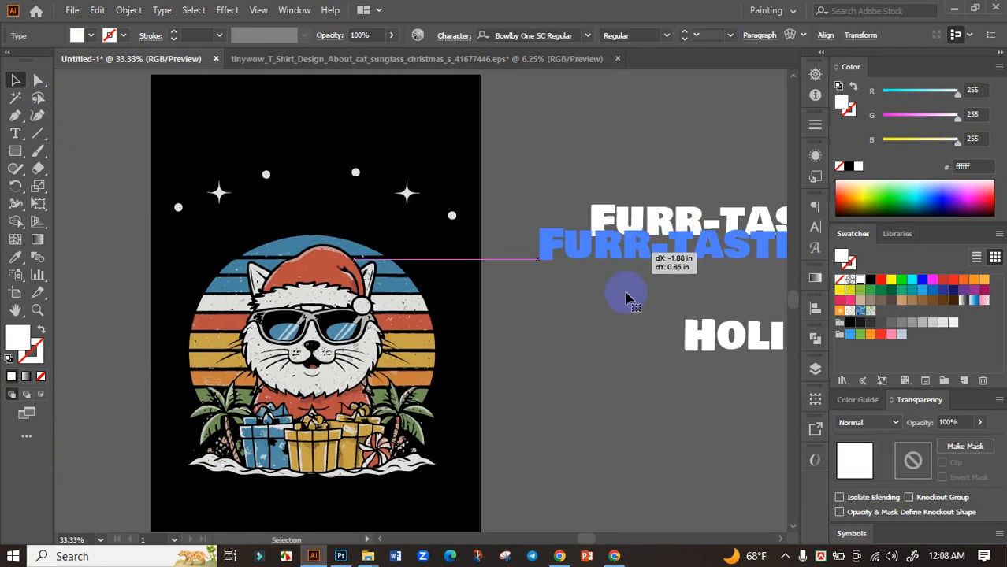
{"action": "left_click", "coordinate": [624, 292]}
{"action": "left_click_drag", "start_coordinate": [623, 290], "coordinate": [649, 273]}
{"action": "left_click_drag", "start_coordinate": [628, 293], "coordinate": [589, 288]}
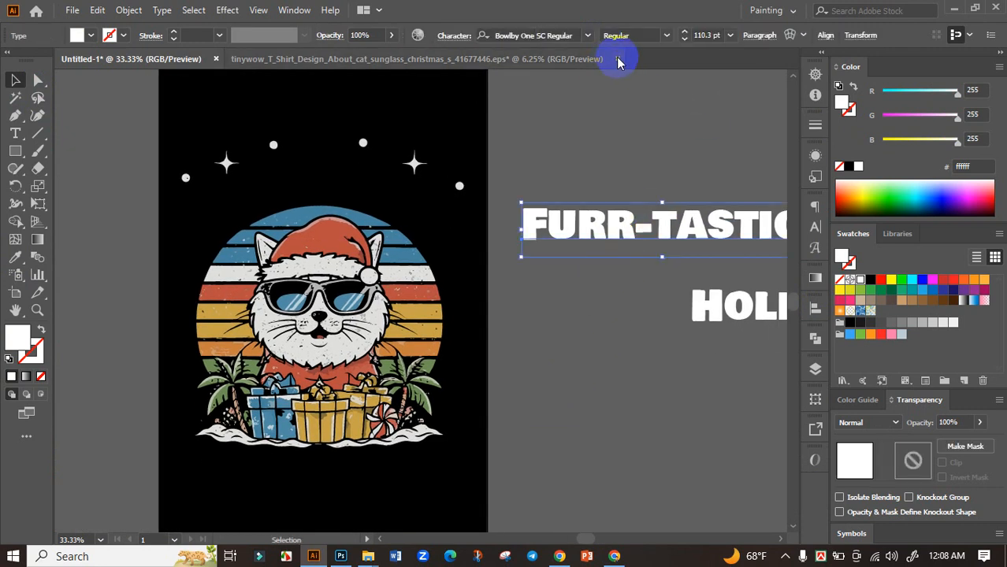
Center-align the "Furr-tastic" text, shift it right so it clears the artboard, and deselect.
{"action": "left_click", "coordinate": [758, 34]}
{"action": "left_click", "coordinate": [645, 61]}
{"action": "left_click_drag", "start_coordinate": [560, 225], "coordinate": [751, 207]}
{"action": "left_click", "coordinate": [522, 203]}
{"action": "scroll", "coordinate": [522, 202], "scroll_direction": "up", "scroll_amount": 1}
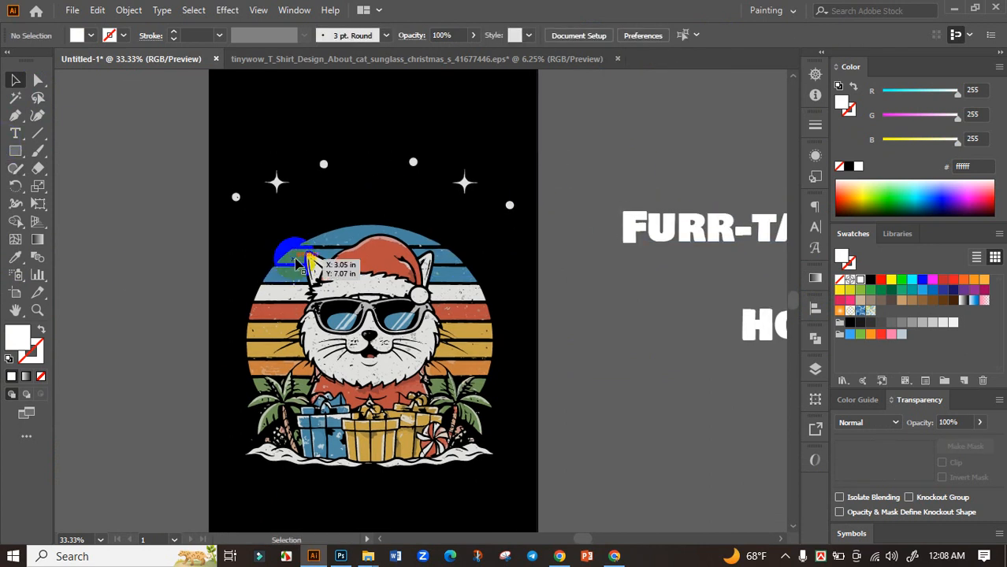
Draw a circle centered on the cat's mouth, slightly larger than the striped sunset, and deselect.
{"action": "left_click", "coordinate": [366, 280]}
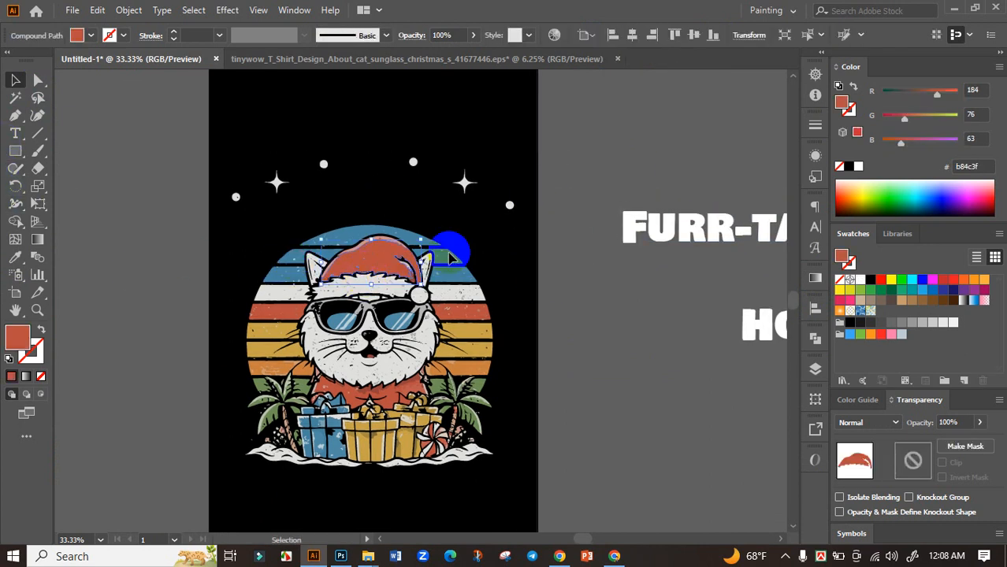
{"action": "left_click", "coordinate": [197, 147]}
{"action": "right_click", "coordinate": [20, 158]}
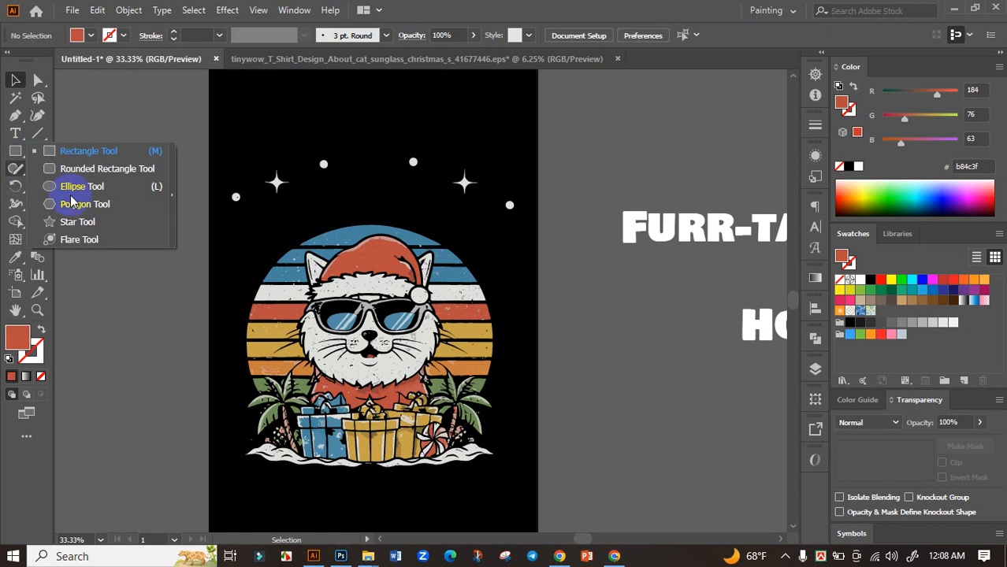
{"action": "left_click", "coordinate": [80, 187]}
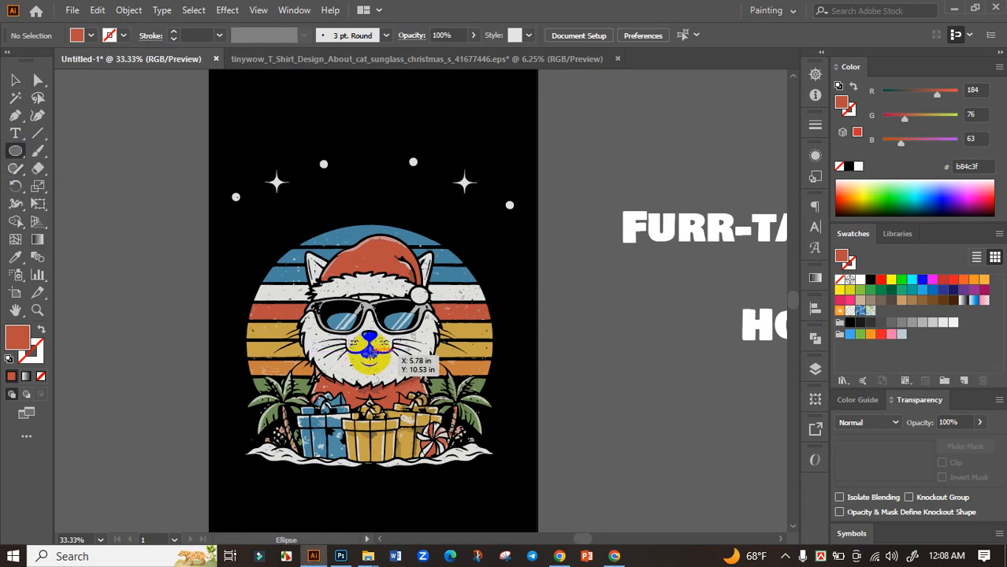
{"action": "left_click_drag", "start_coordinate": [370, 356], "coordinate": [493, 385]}
{"action": "left_click", "coordinate": [15, 79]}
{"action": "left_click", "coordinate": [134, 216]}
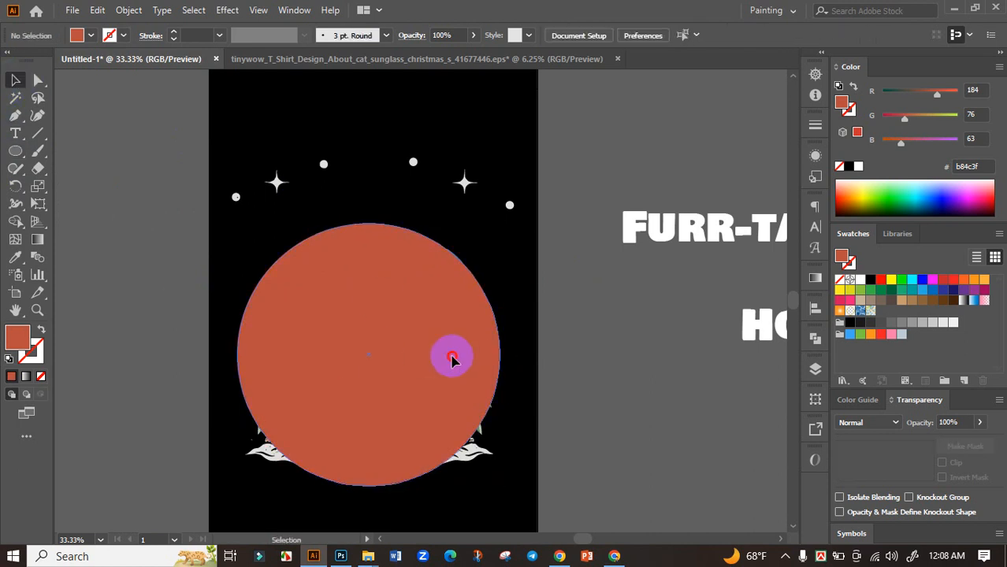
Copy the characters of the "Furr-tastic" text beside the artboard.
{"action": "left_click", "coordinate": [452, 358]}
{"action": "left_click", "coordinate": [712, 298]}
{"action": "double_click", "coordinate": [714, 236]}
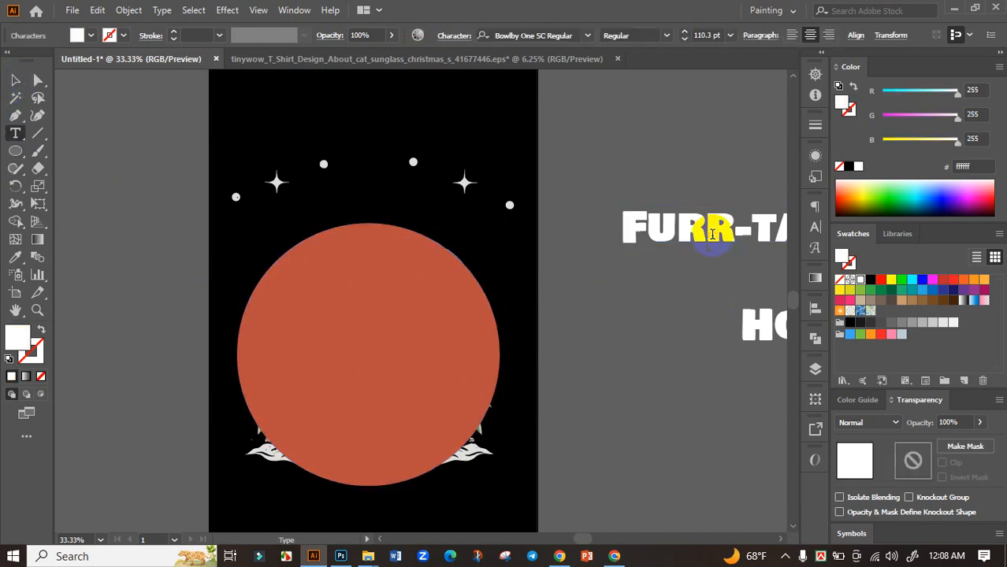
{"action": "left_click", "coordinate": [15, 80]}
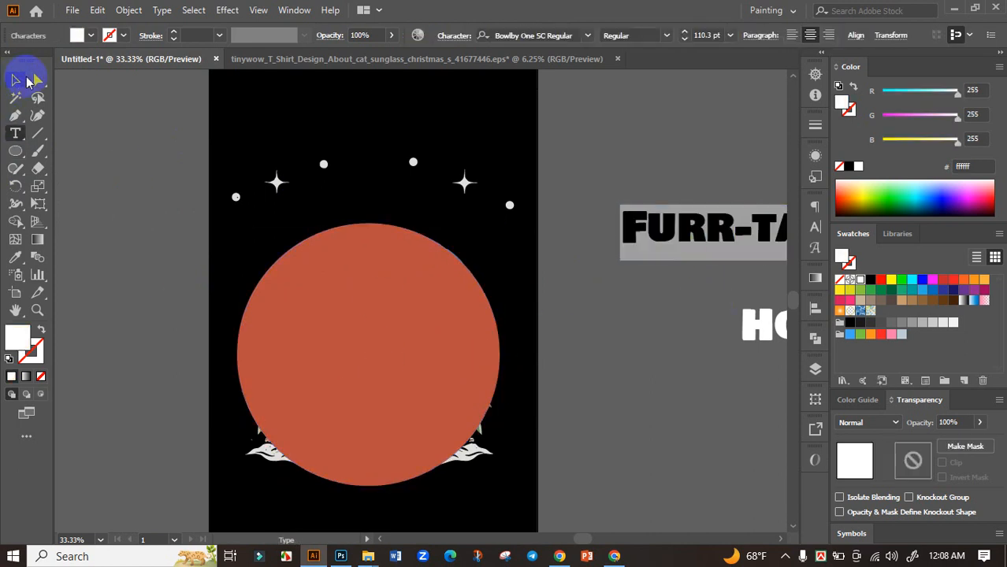
{"action": "left_click", "coordinate": [163, 243]}
Turn the red circle into a type path and paste "Furr-tastic" along it.
{"action": "left_click", "coordinate": [339, 321]}
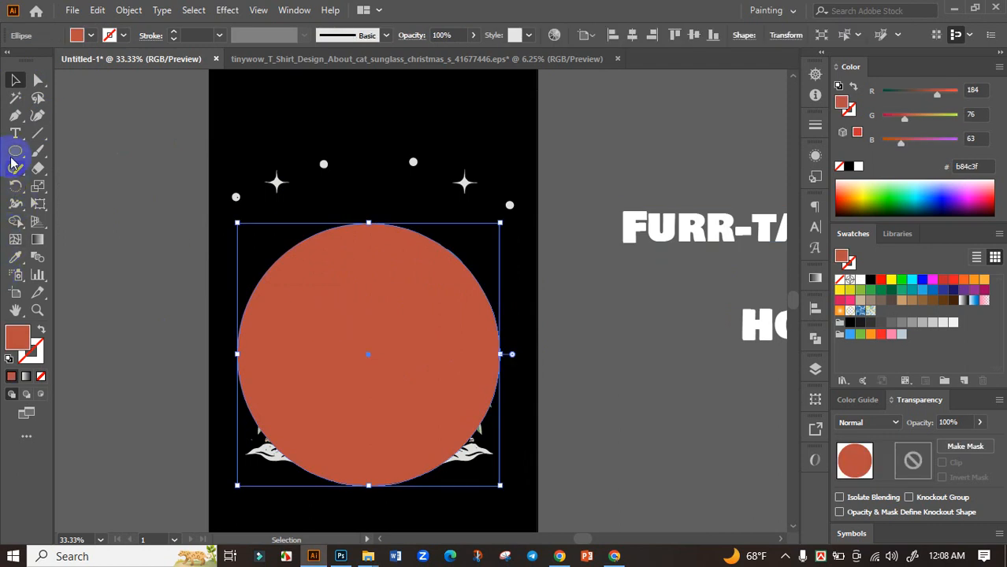
{"action": "left_click", "coordinate": [15, 132]}
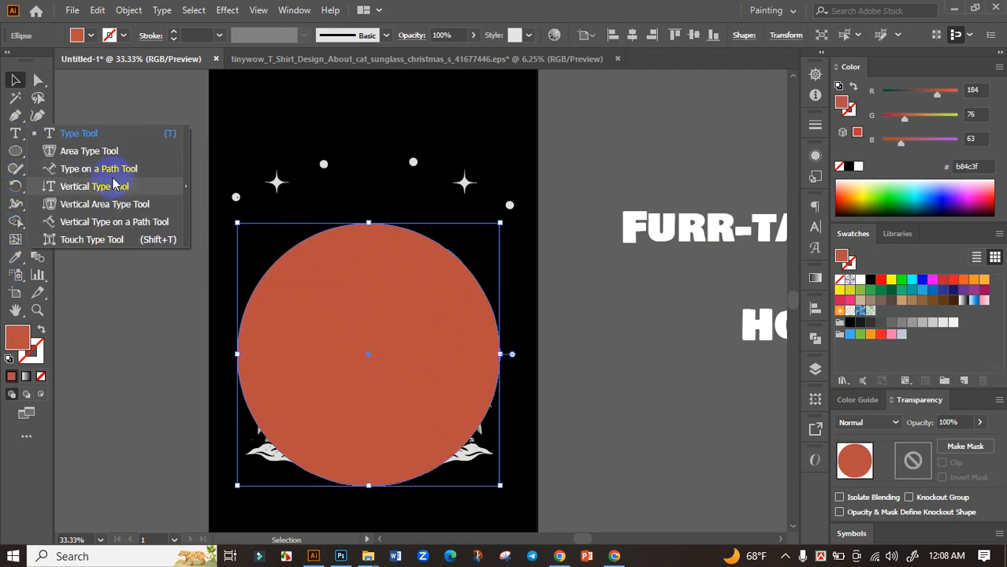
{"action": "left_click", "coordinate": [111, 169]}
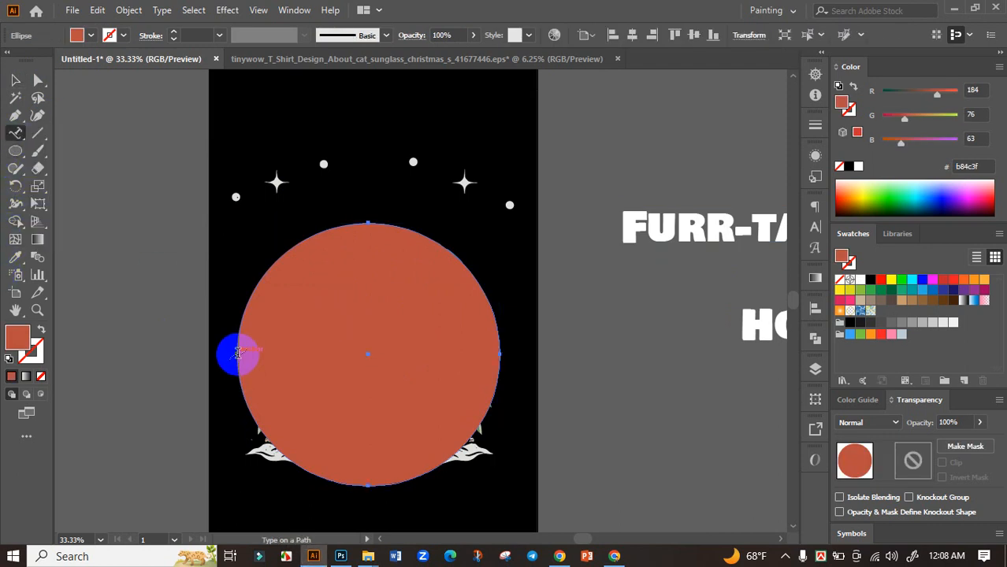
{"action": "left_click", "coordinate": [238, 353]}
{"action": "type", "text": "FURR-TASTIC"}
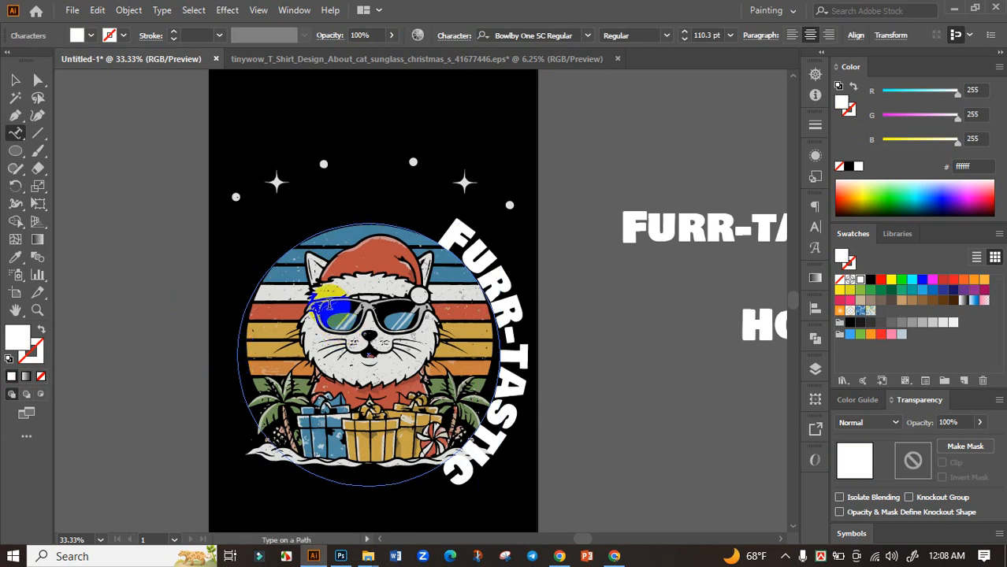
Slide the curved "Furr-tastic" text around the circle to arch over the top, and set its size to 113 pt.
{"action": "left_click", "coordinate": [15, 80]}
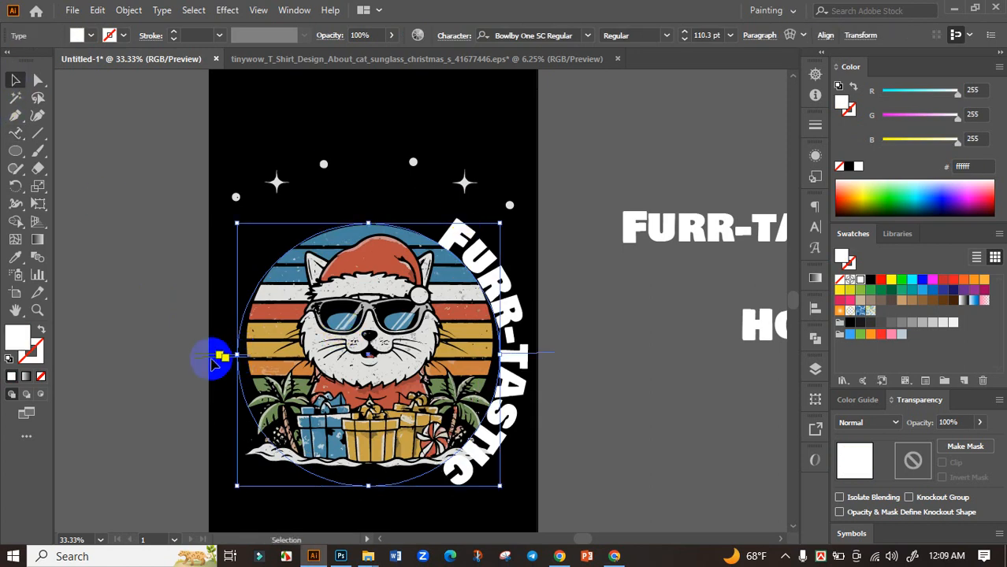
{"action": "left_click_drag", "start_coordinate": [214, 359], "coordinate": [528, 360]}
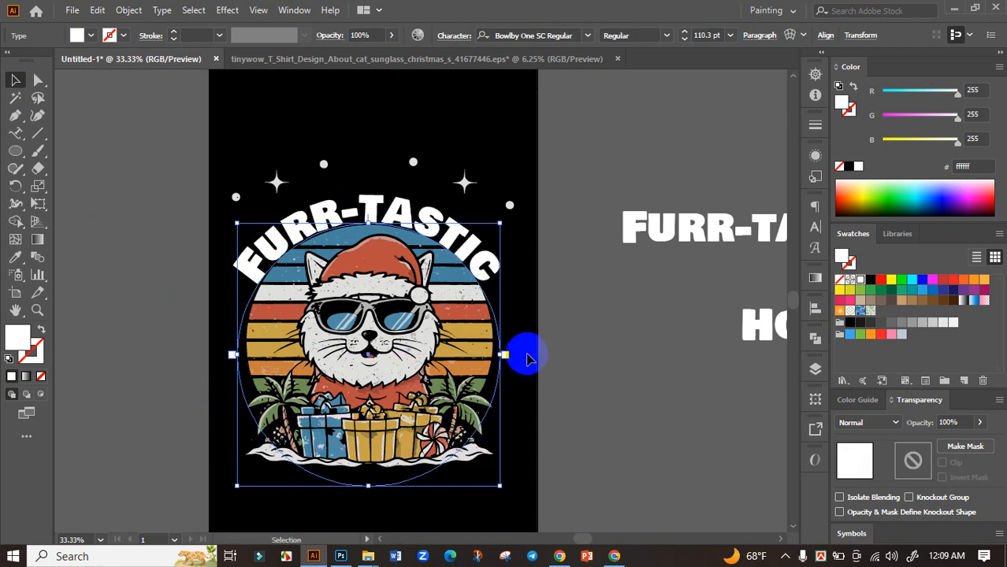
{"action": "left_click", "coordinate": [609, 350]}
{"action": "left_click", "coordinate": [484, 264]}
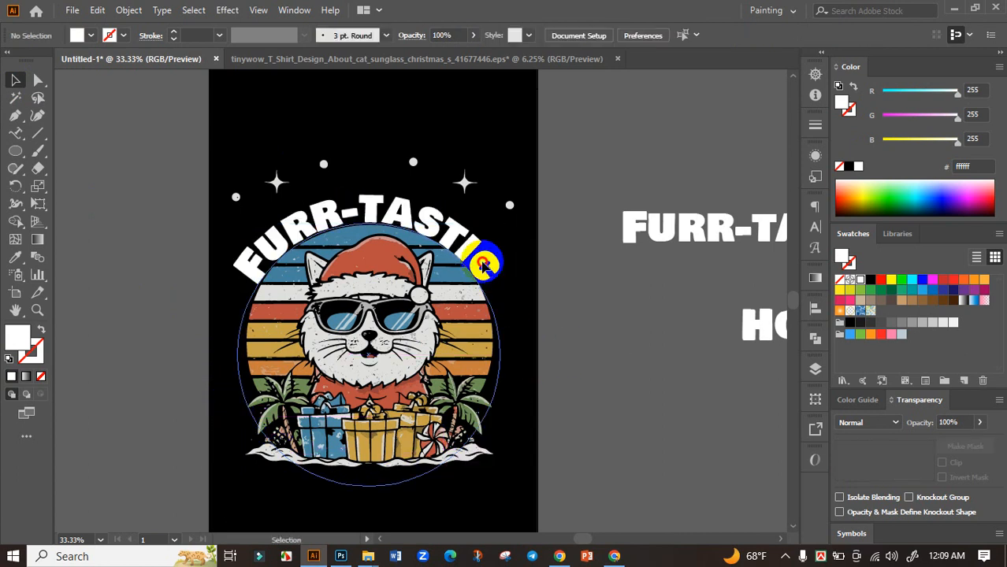
{"action": "left_click", "coordinate": [687, 35]}
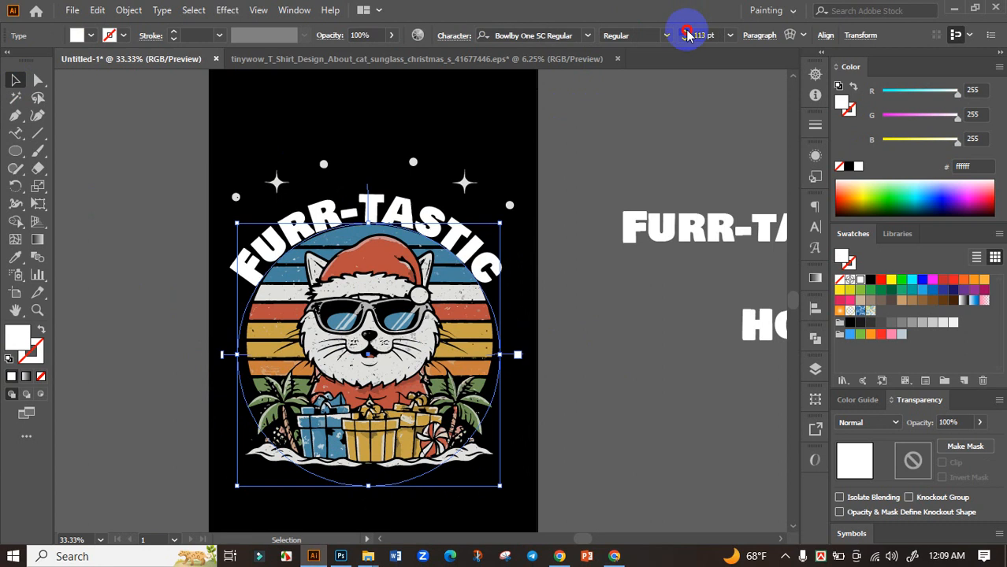
Set the size of the curved "Furr-tastic" text to 123 pt and deselect it.
{"action": "left_click_drag", "start_coordinate": [687, 35], "coordinate": [679, 46]}
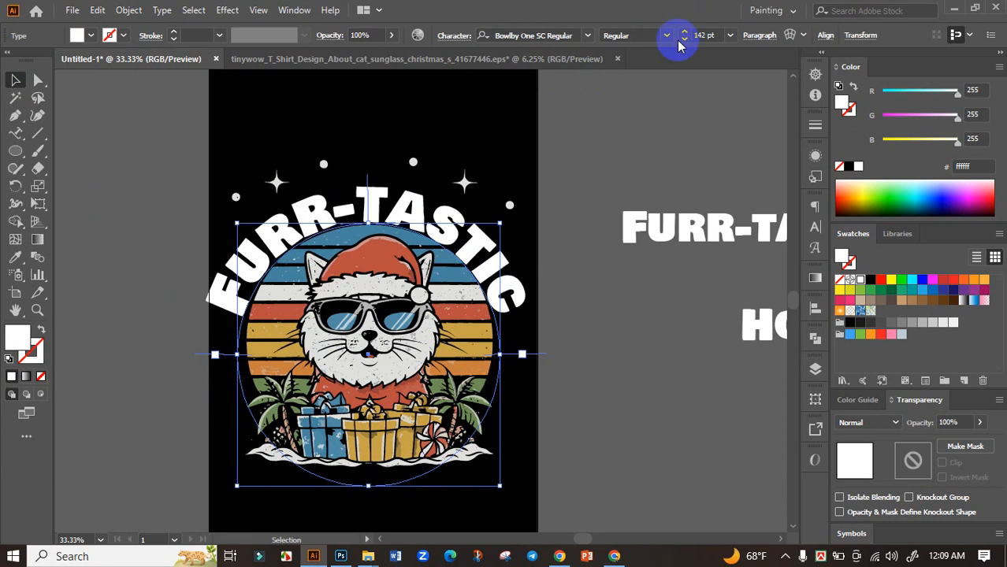
{"action": "left_click", "coordinate": [683, 41]}
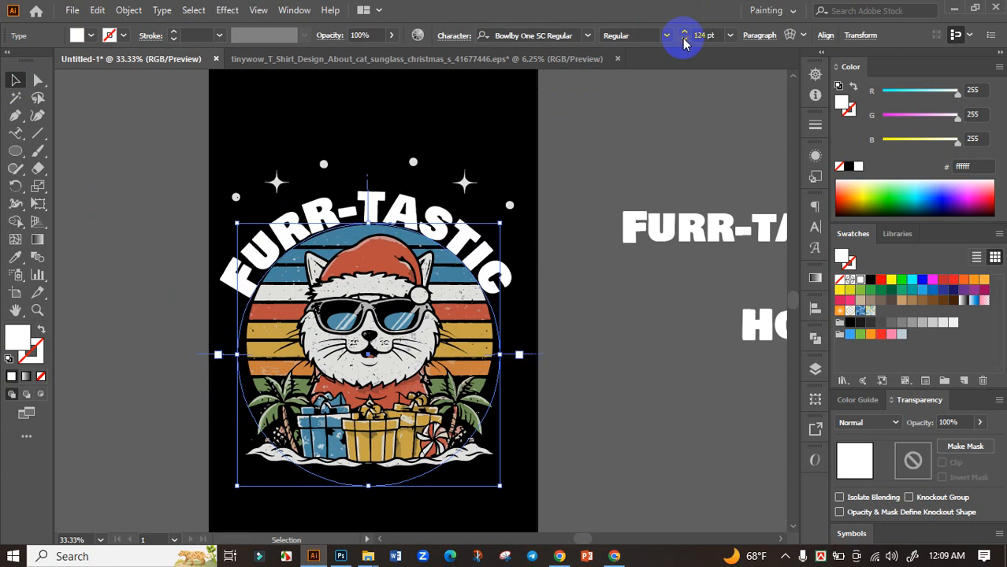
{"action": "left_click", "coordinate": [160, 204]}
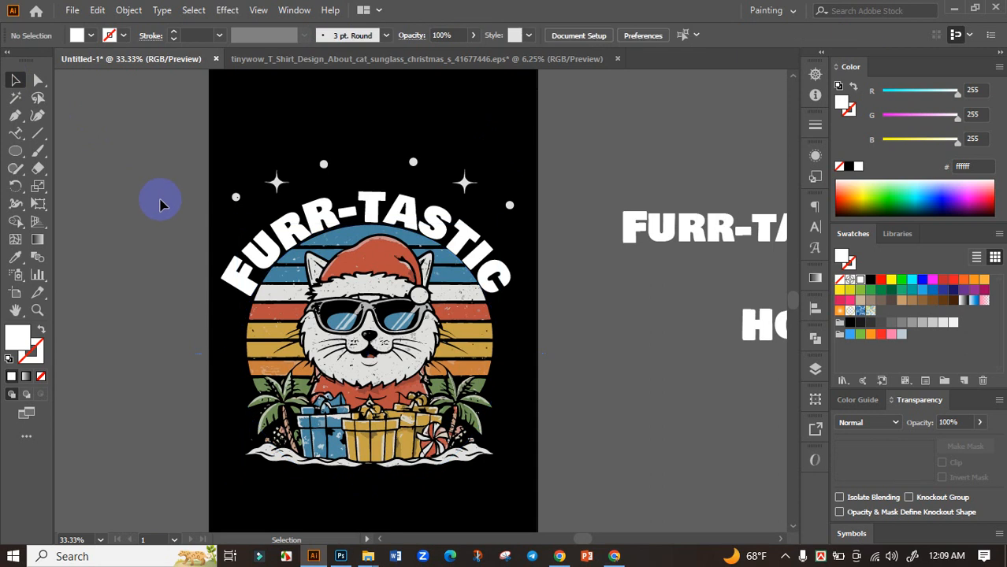
Move the "Holidays" text from beside the artboard to just under the snow below the gifts.
{"action": "scroll", "coordinate": [596, 309], "scroll_direction": "down", "scroll_amount": 1}
{"action": "left_click_drag", "start_coordinate": [605, 336], "coordinate": [589, 302]}
{"action": "left_click", "coordinate": [719, 298]}
{"action": "left_click_drag", "start_coordinate": [718, 298], "coordinate": [366, 412]}
{"action": "scroll", "coordinate": [444, 416], "scroll_direction": "up", "scroll_amount": 2}
{"action": "left_click_drag", "start_coordinate": [546, 419], "coordinate": [523, 408]}
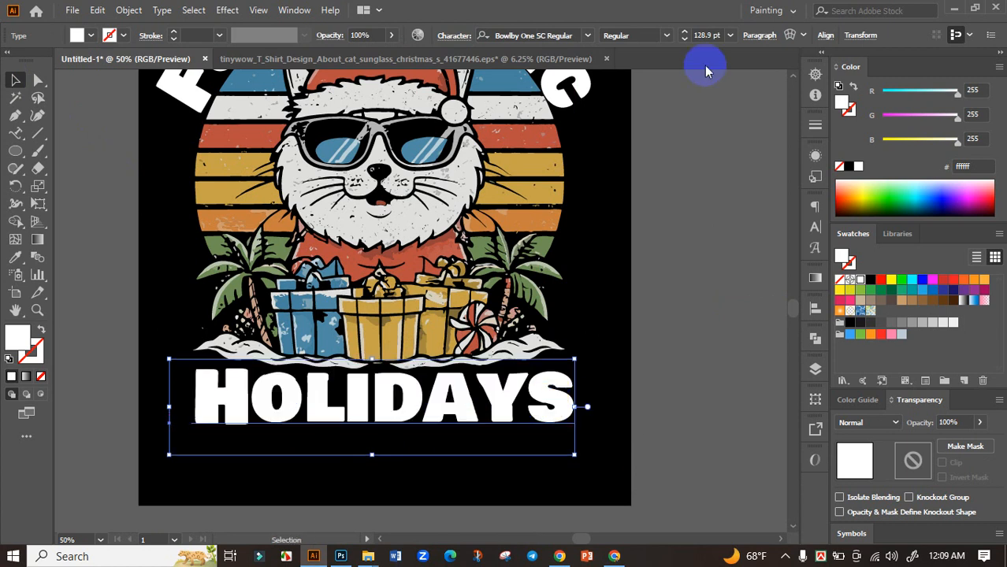
Warp the "Holidays" text with the horizontal Arc Lower style at 24% bend and deselect it.
{"action": "left_click", "coordinate": [790, 35]}
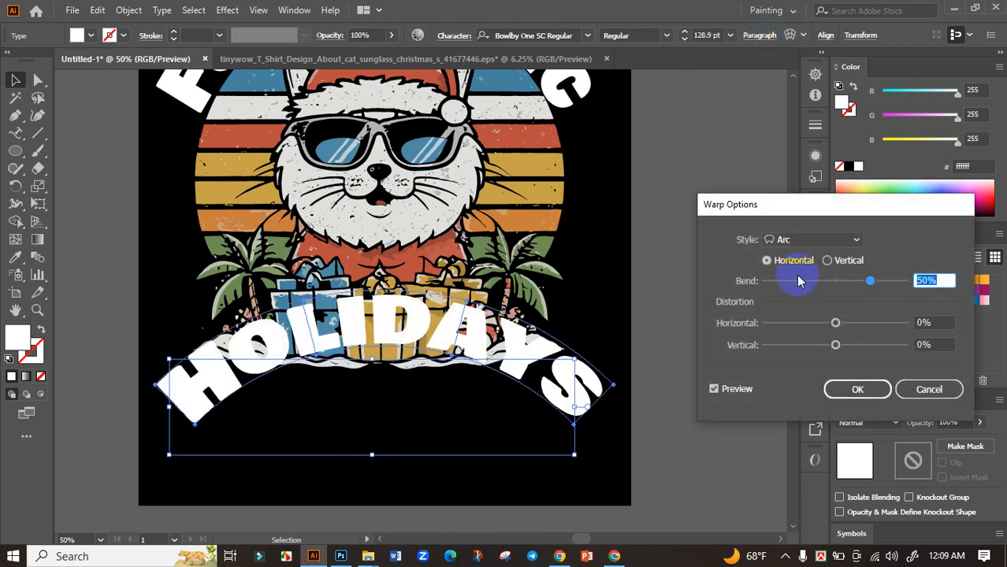
{"action": "left_click", "coordinate": [828, 243]}
{"action": "left_click", "coordinate": [805, 265]}
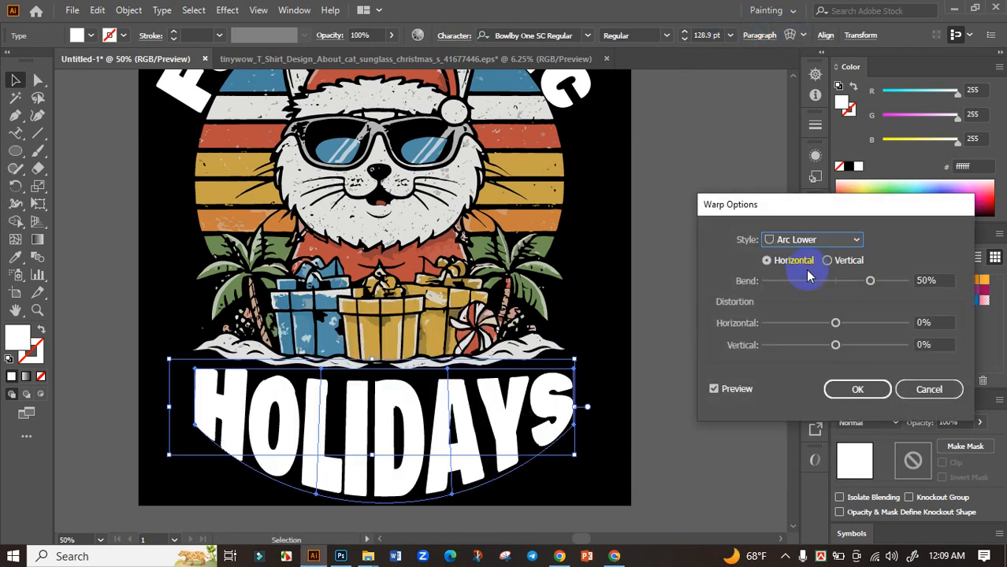
{"action": "left_click_drag", "start_coordinate": [867, 281], "coordinate": [858, 285]}
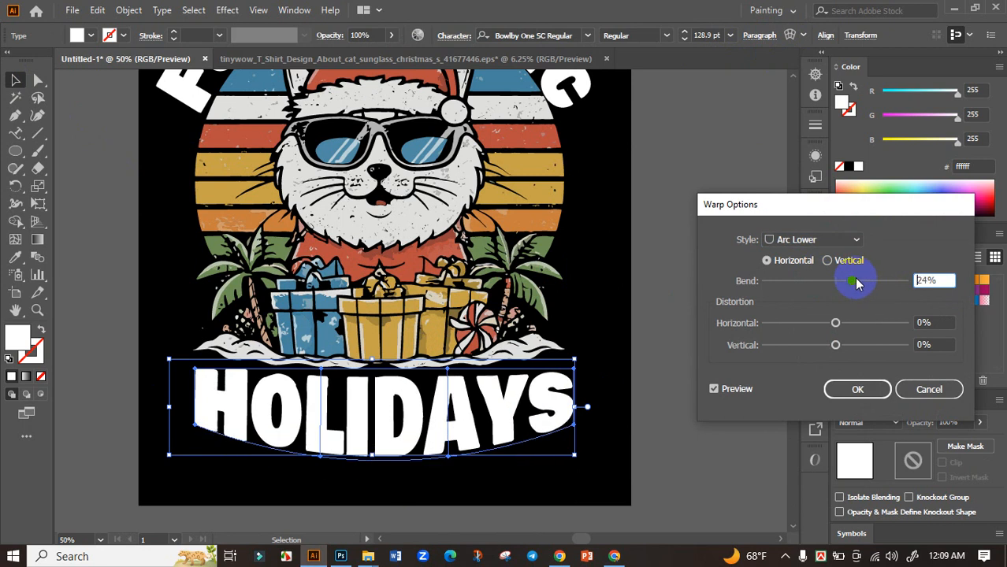
{"action": "left_click", "coordinate": [858, 386]}
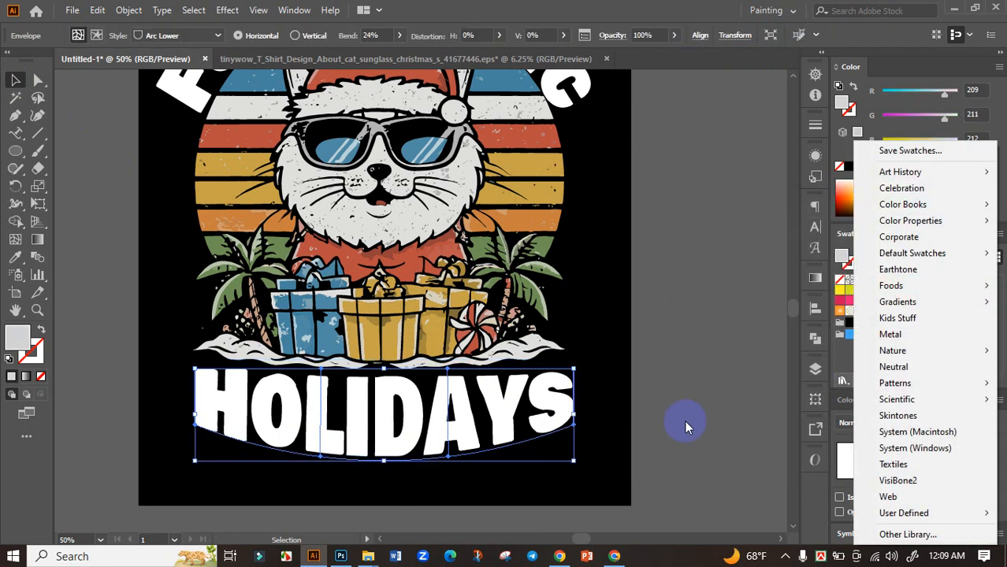
{"action": "left_click", "coordinate": [682, 426]}
Move the warped "Holidays" text slightly up against the snow, adjust its fit under the artwork, and deselect it.
{"action": "scroll", "coordinate": [683, 424], "scroll_direction": "down", "scroll_amount": 2}
{"action": "scroll", "coordinate": [571, 446], "scroll_direction": "up", "scroll_amount": 2}
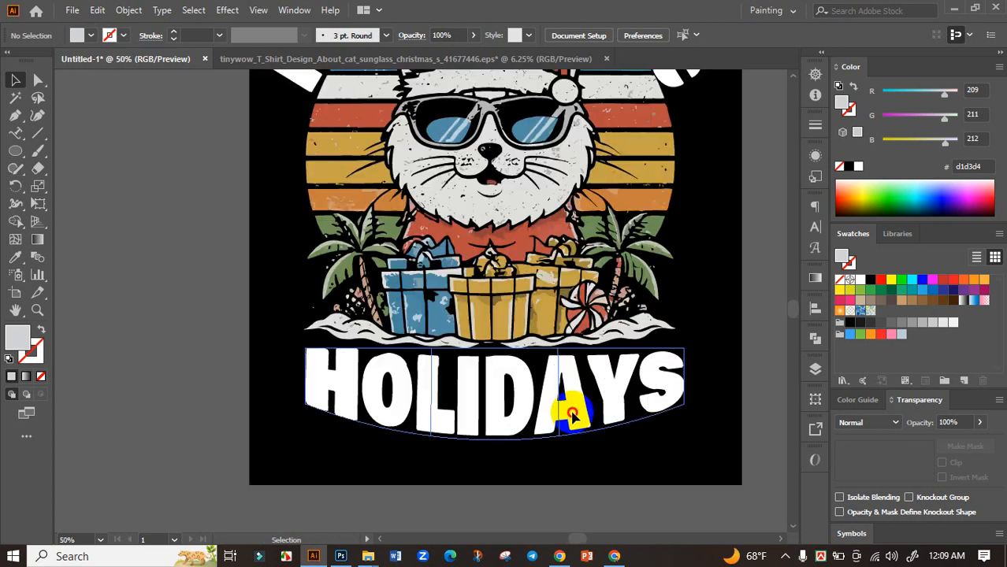
{"action": "left_click_drag", "start_coordinate": [572, 418], "coordinate": [573, 411]}
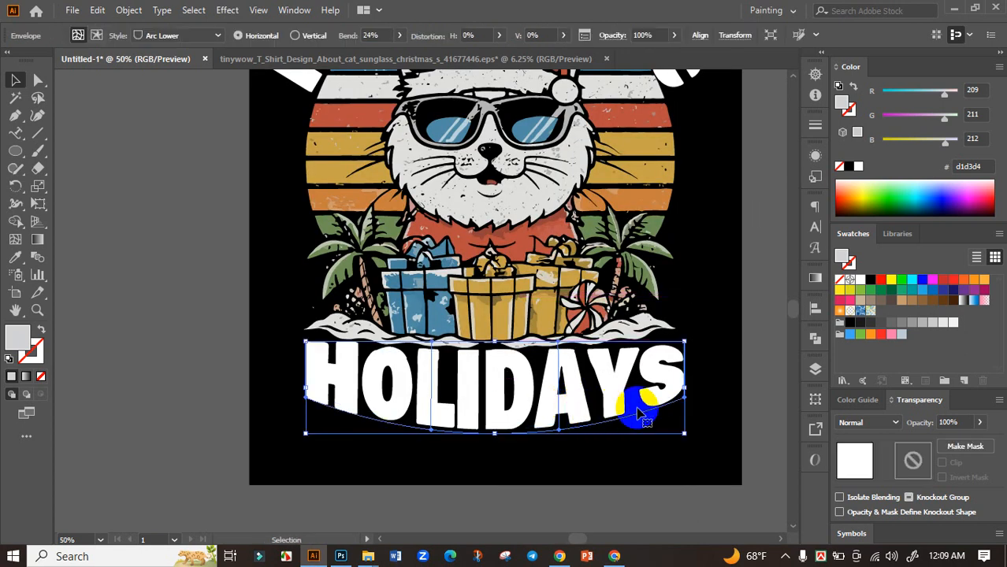
{"action": "left_click_drag", "start_coordinate": [688, 383], "coordinate": [691, 383]}
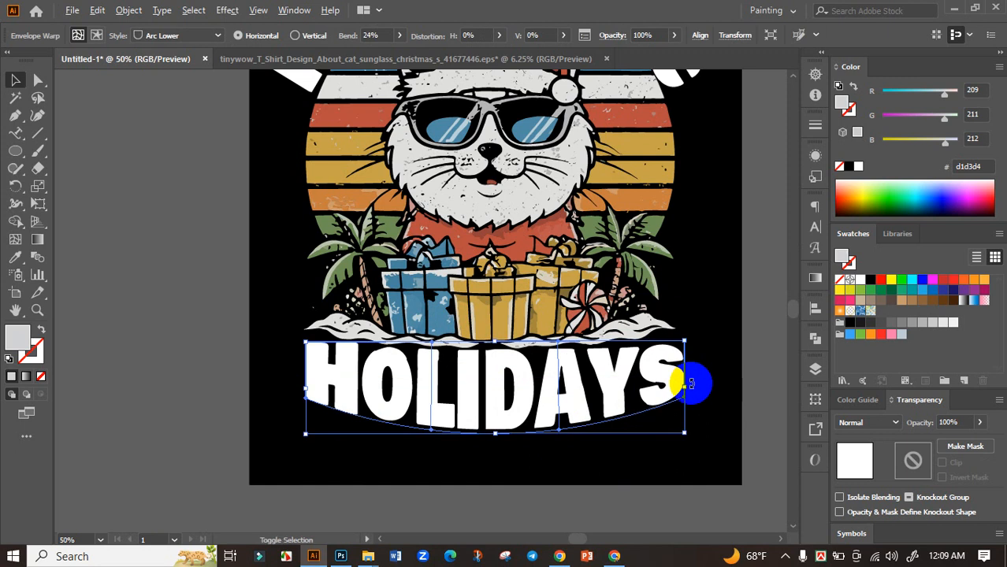
{"action": "scroll", "coordinate": [691, 383], "scroll_direction": "down", "scroll_amount": 2}
{"action": "left_click", "coordinate": [696, 433]}
{"action": "left_click_drag", "start_coordinate": [628, 439], "coordinate": [617, 441]}
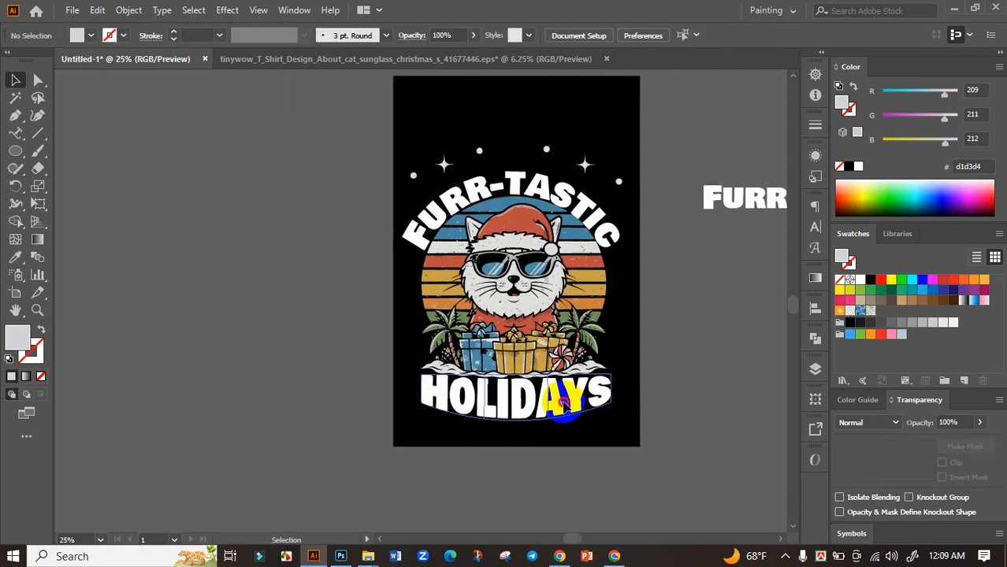
{"action": "left_click", "coordinate": [564, 402]}
{"action": "left_click", "coordinate": [668, 392]}
{"action": "left_click_drag", "start_coordinate": [639, 378], "coordinate": [636, 404]}
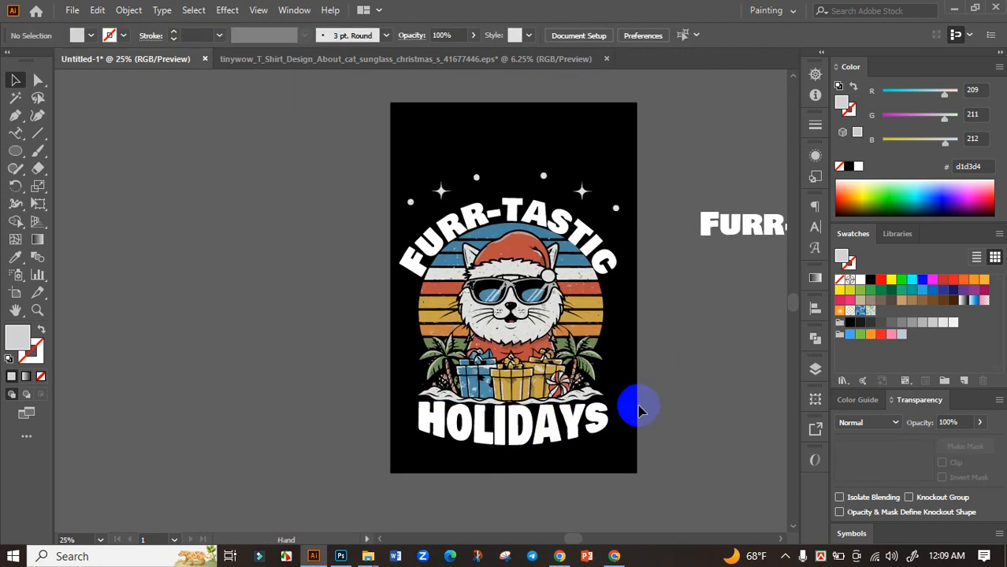
{"action": "left_click", "coordinate": [585, 416]}
{"action": "left_click", "coordinate": [668, 348]}
Select the whole design with both texts, expand it into editable shapes, and deselect.
{"action": "left_click", "coordinate": [546, 202]}
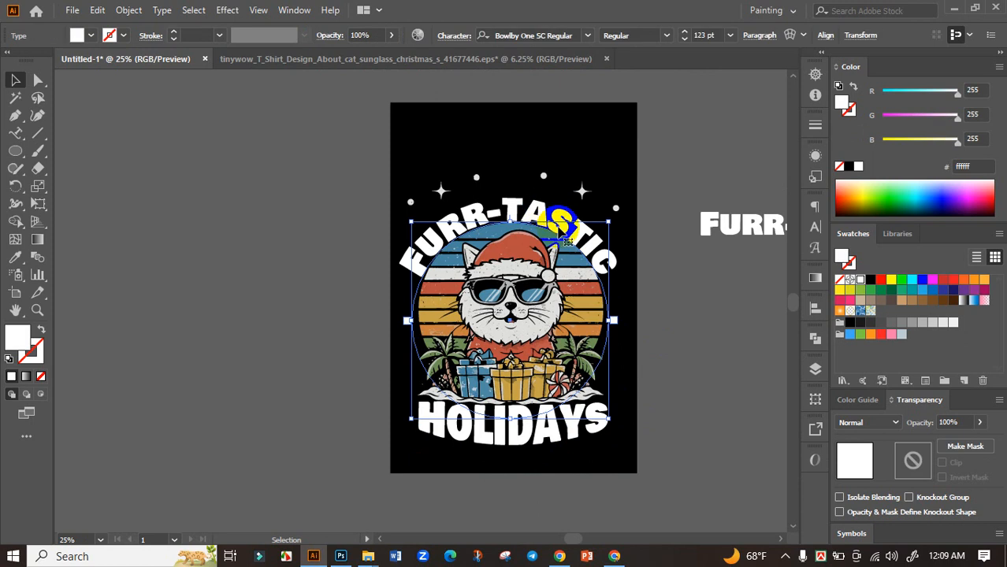
{"action": "left_click_drag", "start_coordinate": [356, 155], "coordinate": [675, 513]}
{"action": "left_click", "coordinate": [144, 11]}
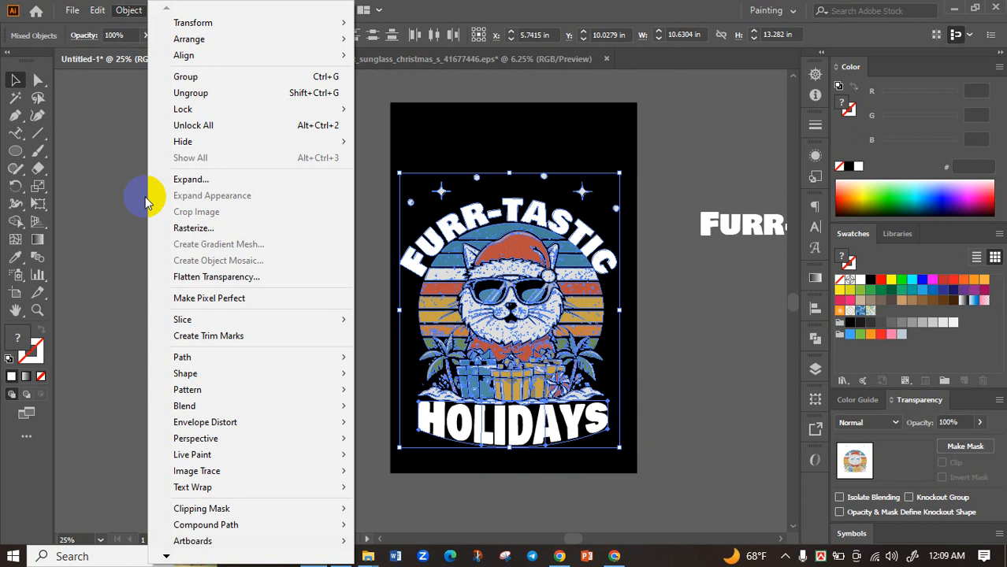
{"action": "left_click", "coordinate": [207, 171]}
{"action": "left_click", "coordinate": [386, 359]}
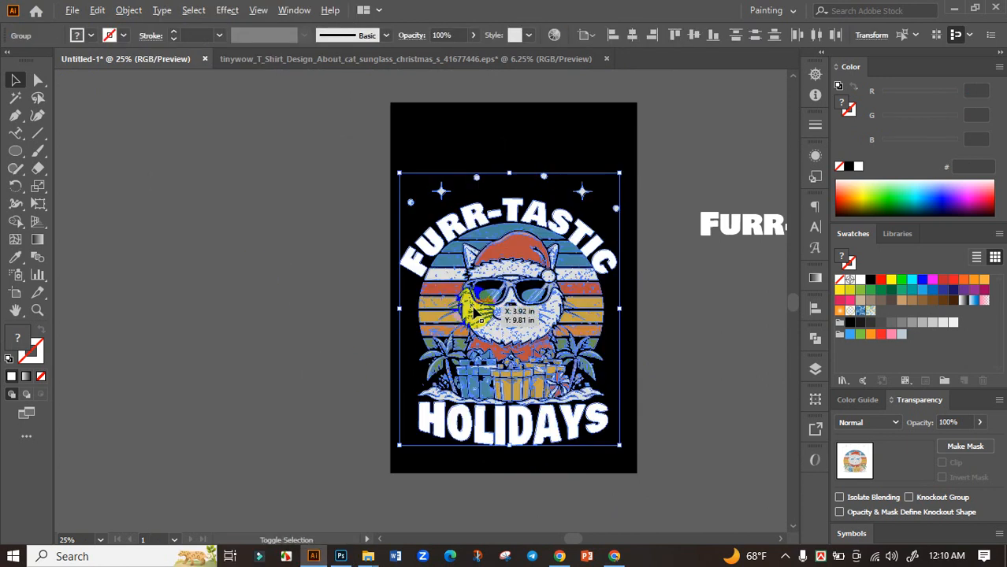
{"action": "scroll", "coordinate": [476, 313], "scroll_direction": "down", "scroll_amount": 2}
{"action": "scroll", "coordinate": [494, 263], "scroll_direction": "up", "scroll_amount": 4}
{"action": "left_click", "coordinate": [776, 370]}
Move the outer right dot down beside the final C of "Furr-tastic".
{"action": "scroll", "coordinate": [612, 273], "scroll_direction": "right", "scroll_amount": 2}
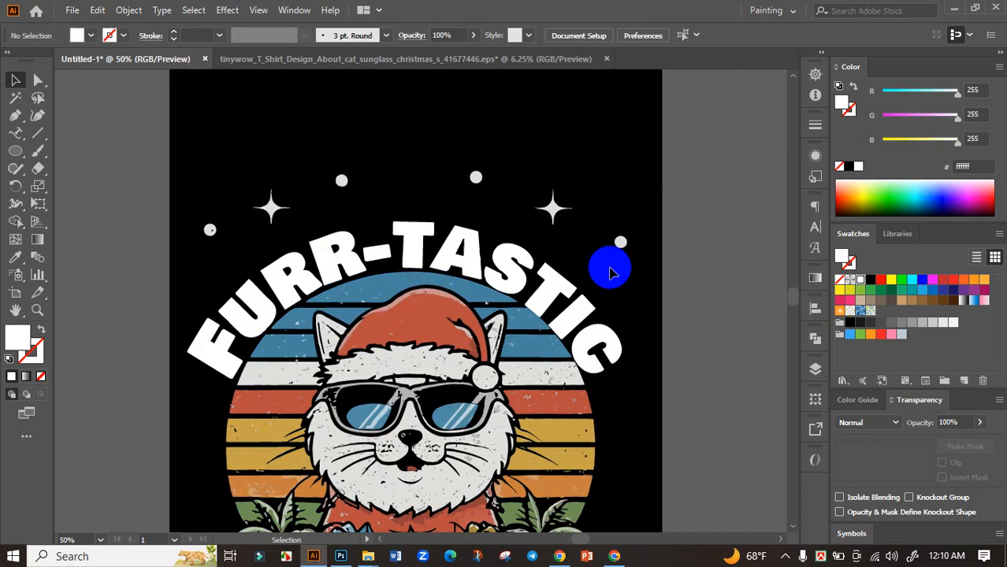
{"action": "left_click", "coordinate": [622, 241]}
{"action": "scroll", "coordinate": [622, 237], "scroll_direction": "up", "scroll_amount": 3}
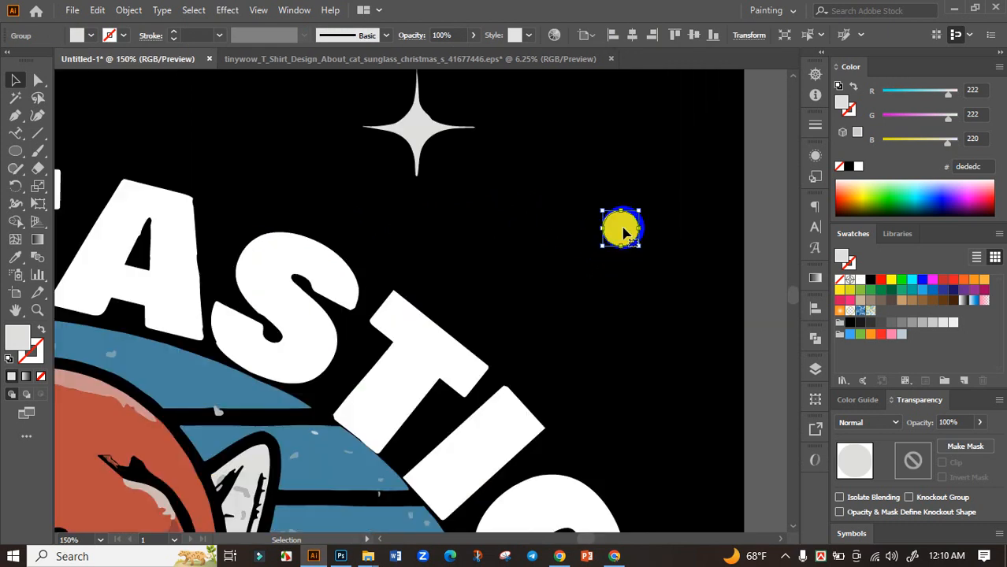
{"action": "left_click_drag", "start_coordinate": [623, 228], "coordinate": [636, 369]}
{"action": "left_click_drag", "start_coordinate": [636, 370], "coordinate": [520, 445]}
{"action": "scroll", "coordinate": [553, 442], "scroll_direction": "down", "scroll_amount": 3}
{"action": "left_click", "coordinate": [615, 422]}
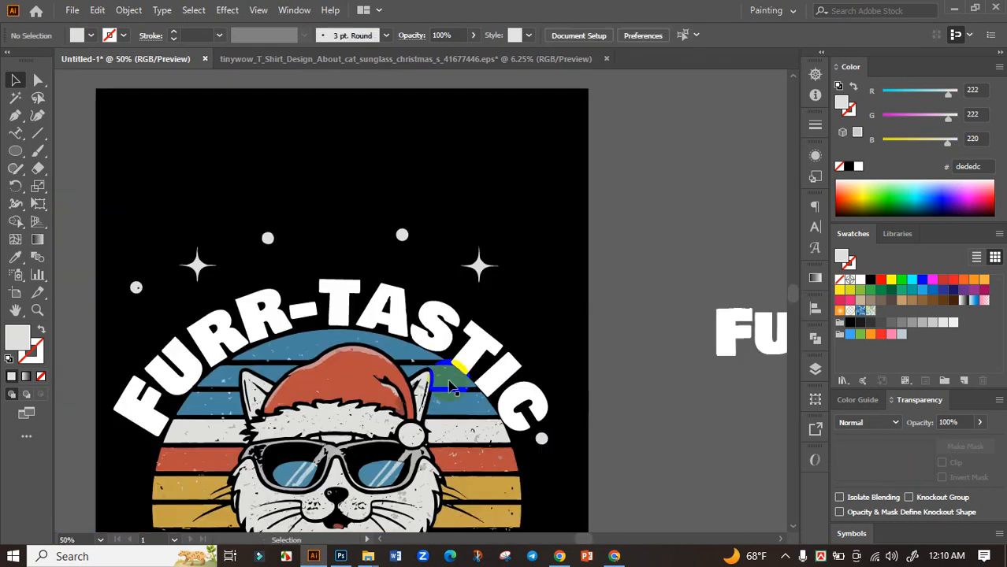
Move the outer left dot down below the F of "Furr-tastic" and nudge it slightly left.
{"action": "left_click_drag", "start_coordinate": [449, 384], "coordinate": [599, 282]}
{"action": "left_click_drag", "start_coordinate": [288, 186], "coordinate": [282, 349]}
{"action": "left_click", "coordinate": [201, 350]}
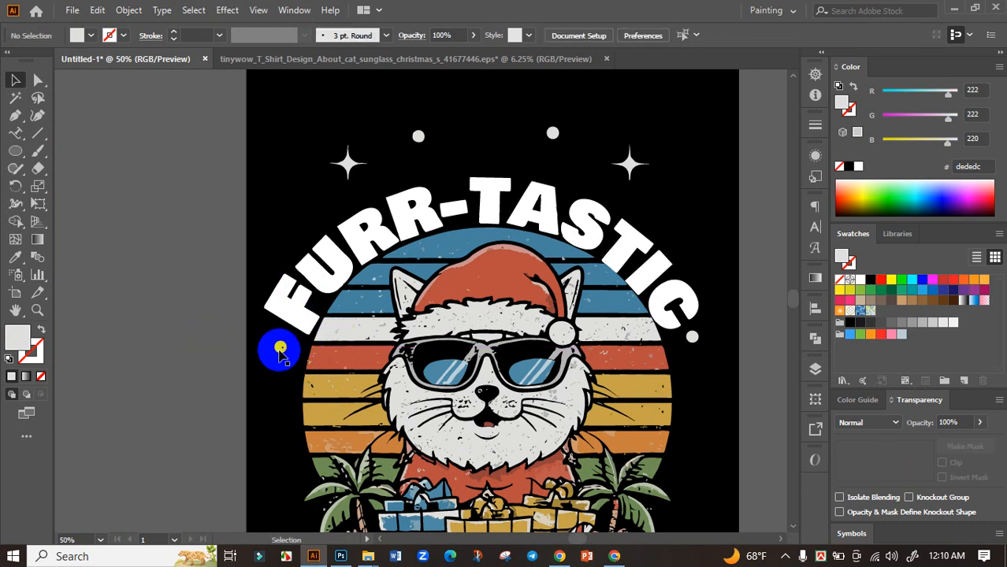
{"action": "left_click_drag", "start_coordinate": [278, 354], "coordinate": [364, 371]}
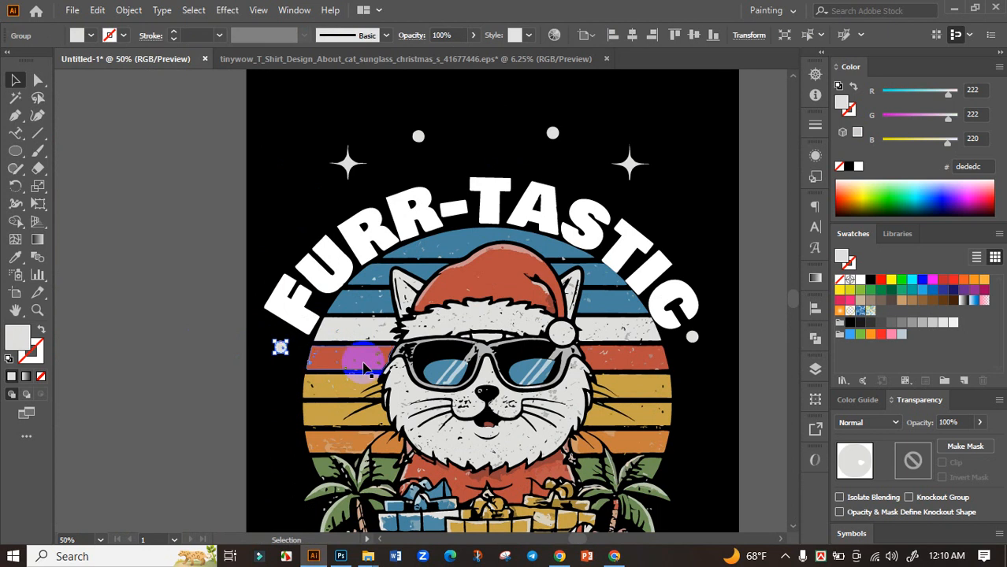
{"action": "key", "text": "Left"}
{"action": "left_click", "coordinate": [161, 307]}
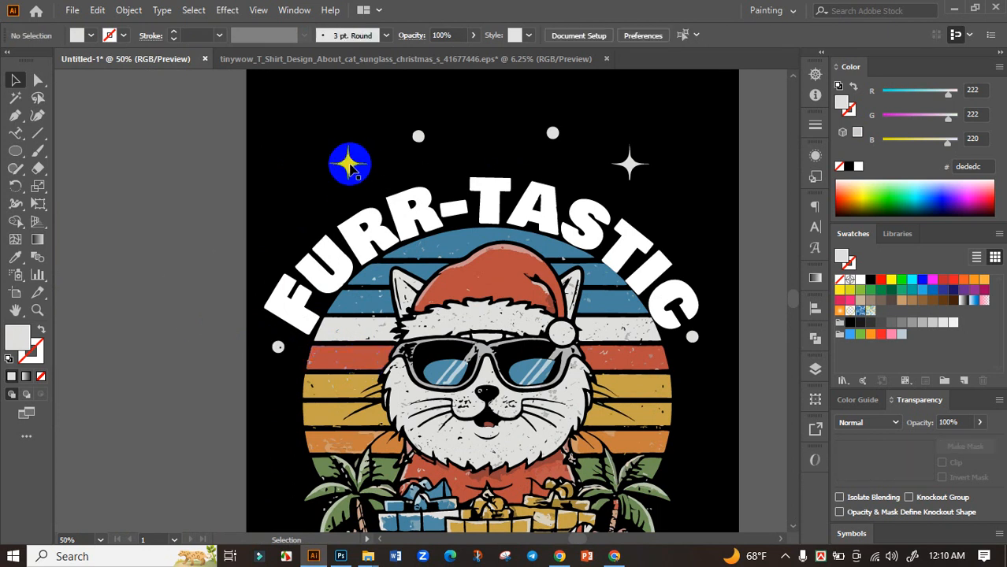
Select both four-pointed stars together and move them down closer to the "Furr-tastic" arch.
{"action": "left_click", "coordinate": [360, 164]}
{"action": "double_click", "coordinate": [632, 164], "text": "shift"}
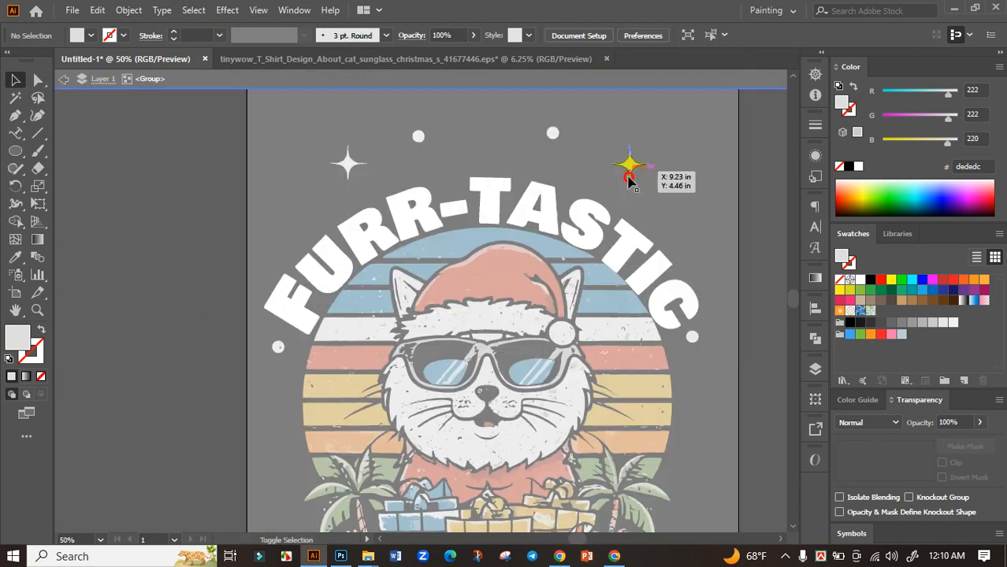
{"action": "double_click", "coordinate": [751, 209]}
{"action": "left_click", "coordinate": [631, 164]}
{"action": "left_click", "coordinate": [349, 164], "text": "shift"}
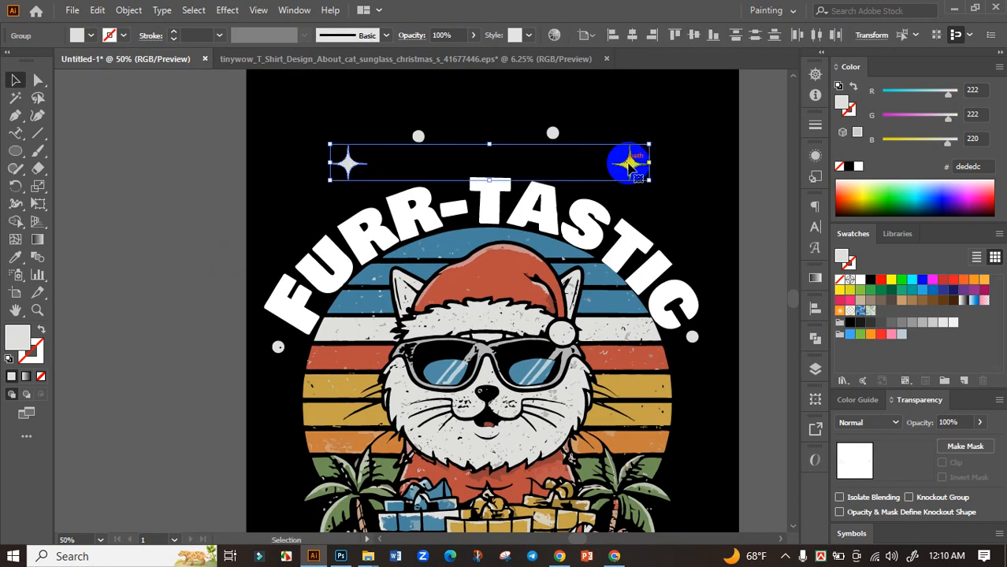
{"action": "left_click_drag", "start_coordinate": [630, 164], "coordinate": [552, 219]}
{"action": "left_click", "coordinate": [682, 223]}
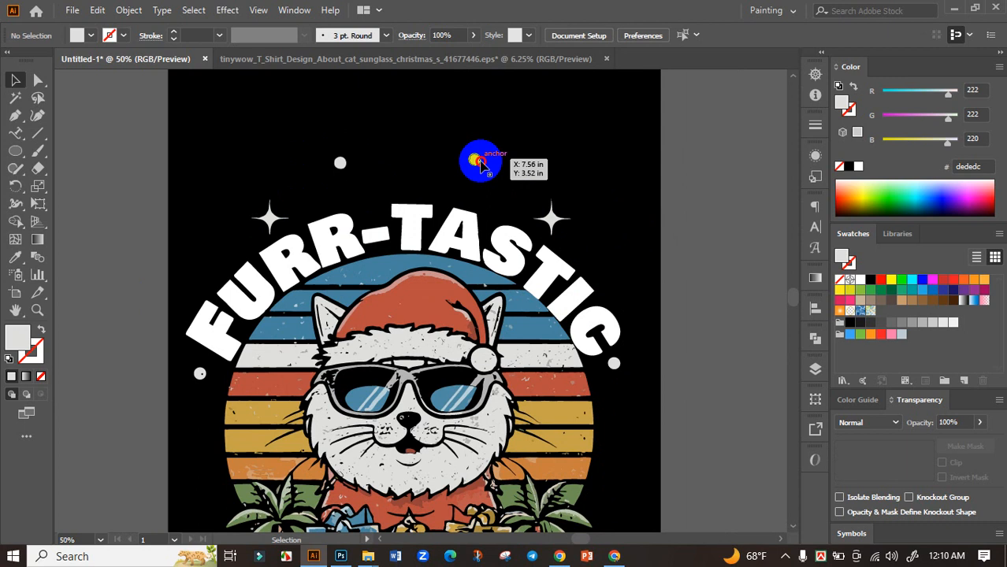
Move the two upper dots down closer to the arch and level the right one with the left.
{"action": "left_click", "coordinate": [481, 163]}
{"action": "left_click", "coordinate": [340, 163], "text": "shift"}
{"action": "left_click_drag", "start_coordinate": [474, 164], "coordinate": [477, 184]}
{"action": "left_click", "coordinate": [512, 203]}
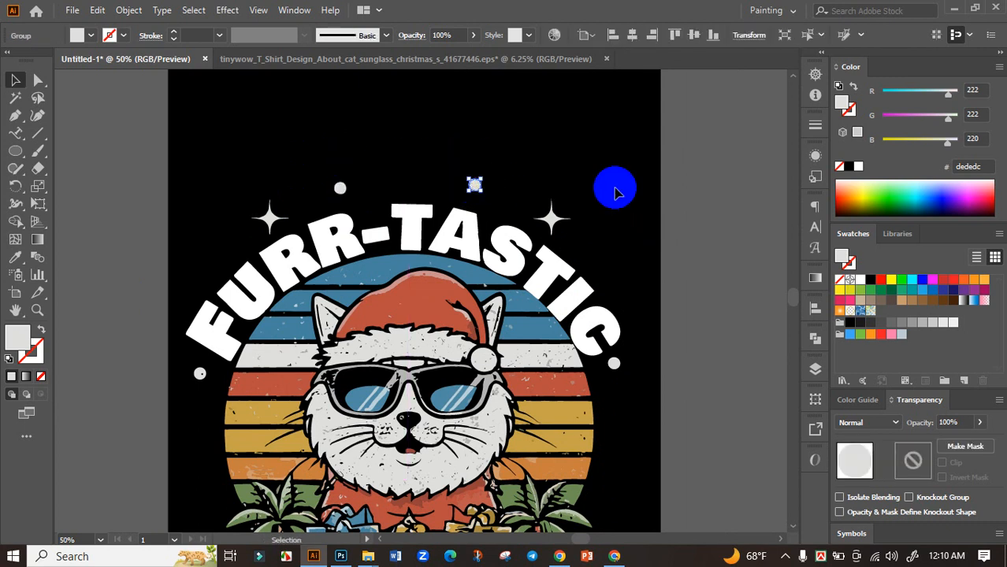
Delete the leftover straight "Furr-tastic" text beside the artboard.
{"action": "scroll", "coordinate": [672, 234], "scroll_direction": "down", "scroll_amount": 3}
{"action": "left_click_drag", "start_coordinate": [688, 238], "coordinate": [618, 227]}
{"action": "left_click", "coordinate": [653, 223]}
{"action": "key", "text": "Delete"}
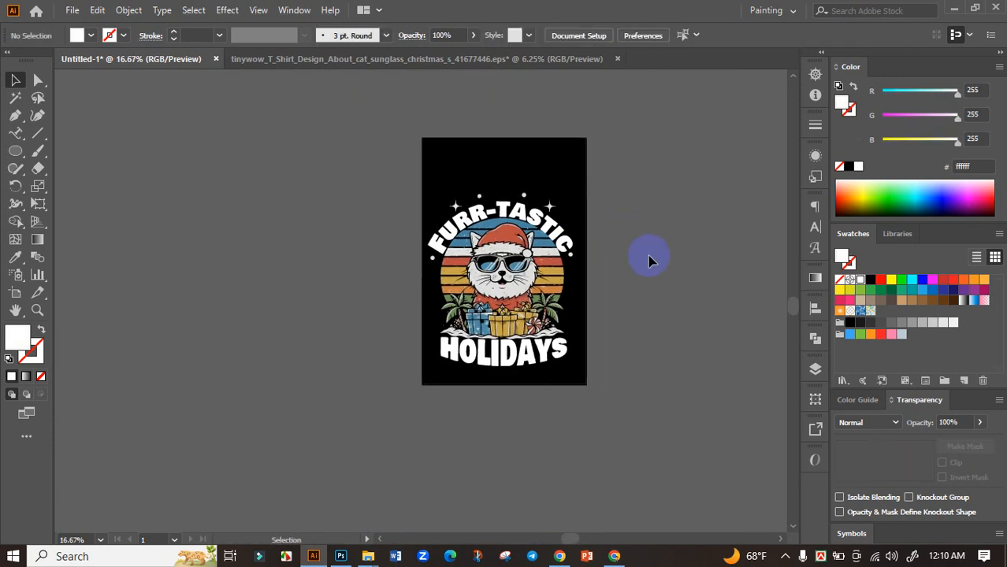
Select the "Holidays" lettering and sample the Santa hat trim's colour for it with the Eyedropper.
{"action": "scroll", "coordinate": [580, 313], "scroll_direction": "up", "scroll_amount": 2}
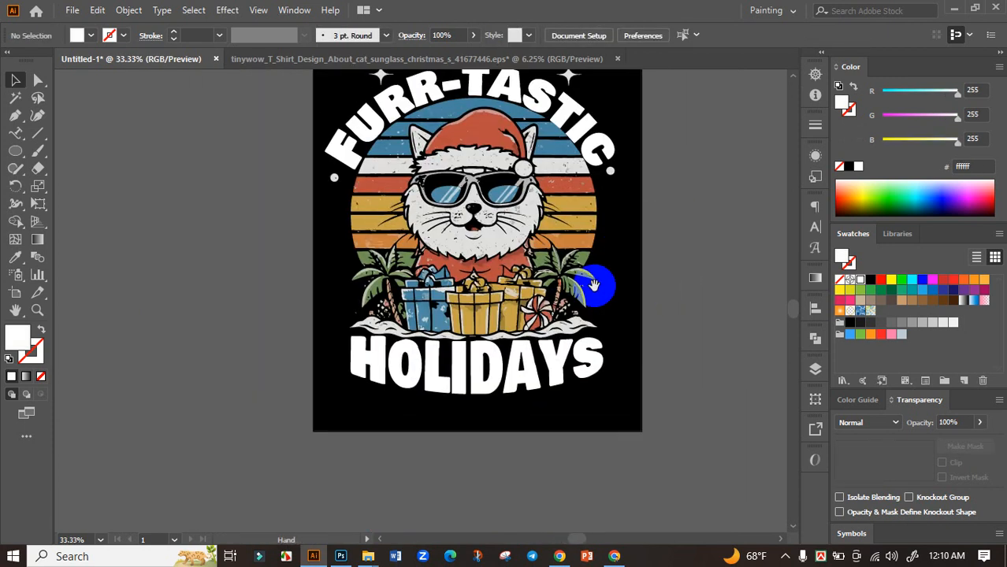
{"action": "left_click", "coordinate": [513, 362]}
{"action": "left_click", "coordinate": [16, 257]}
{"action": "left_click", "coordinate": [480, 158]}
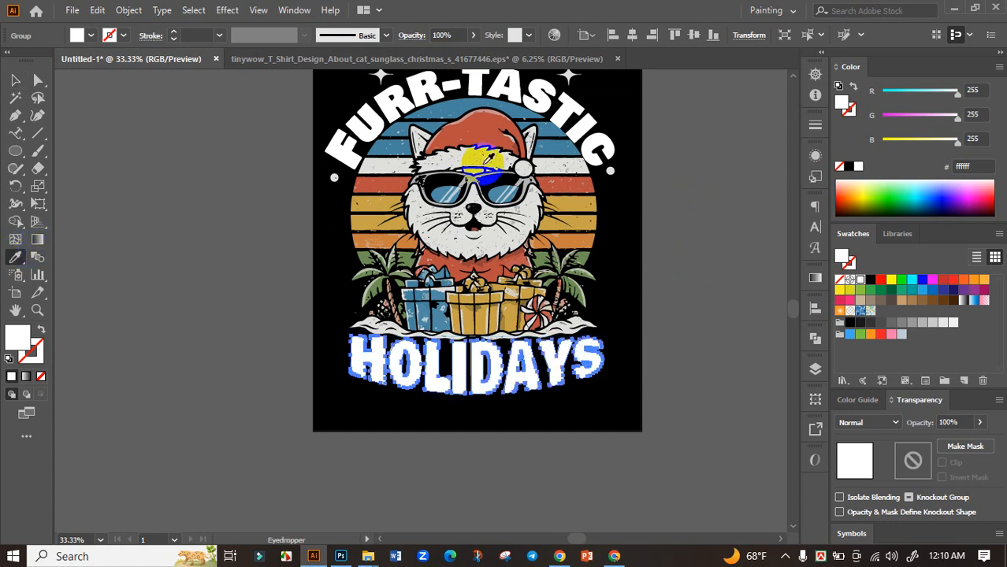
{"action": "scroll", "coordinate": [485, 156], "scroll_direction": "up", "scroll_amount": 1}
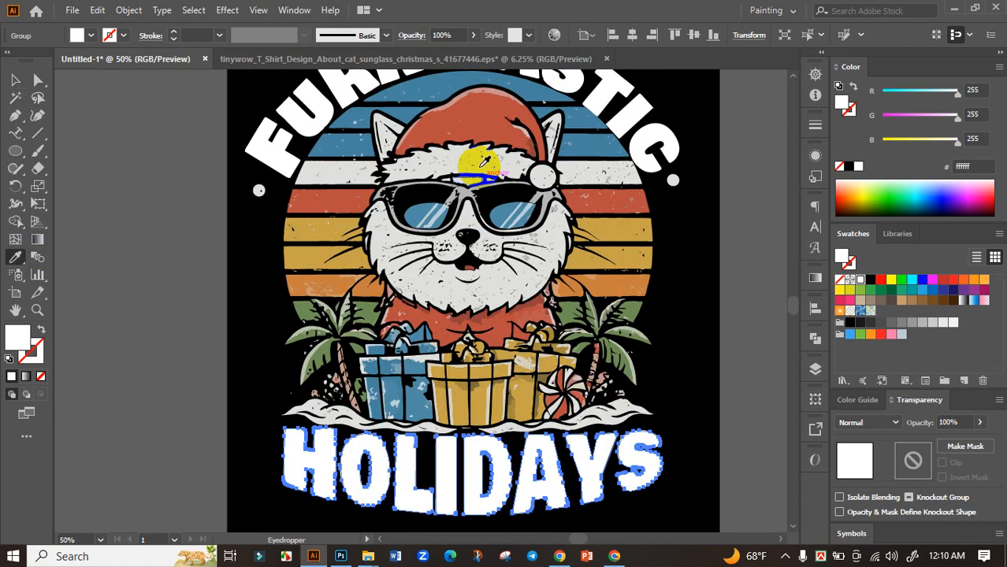
Try the sunset's gold stripe colour, #c6a348, on the "Holidays" lettering and undo it.
{"action": "left_click", "coordinate": [606, 222]}
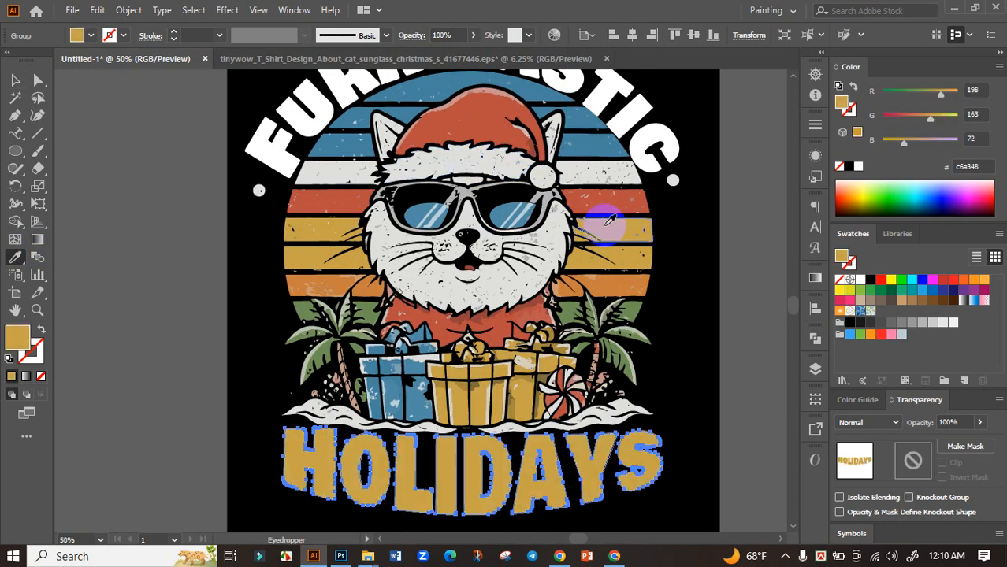
{"action": "key", "text": "ctrl+z"}
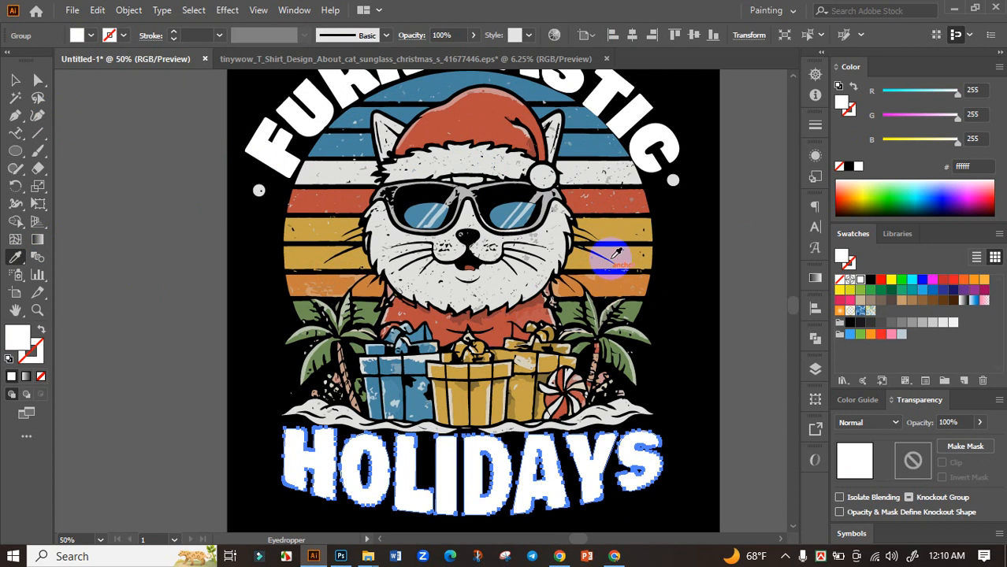
{"action": "left_click", "coordinate": [613, 256]}
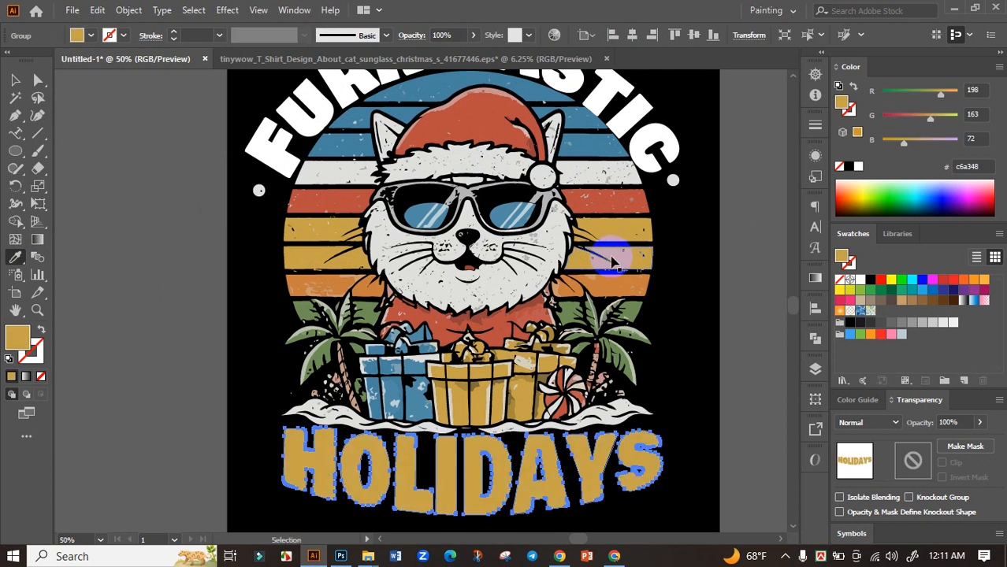
{"action": "key", "text": "ctrl+z"}
Fill the "Holidays" lettering with the off-white #dededc sampled from the pale sunset stripe, and deselect it.
{"action": "left_click", "coordinate": [593, 173]}
{"action": "left_click", "coordinate": [573, 166]}
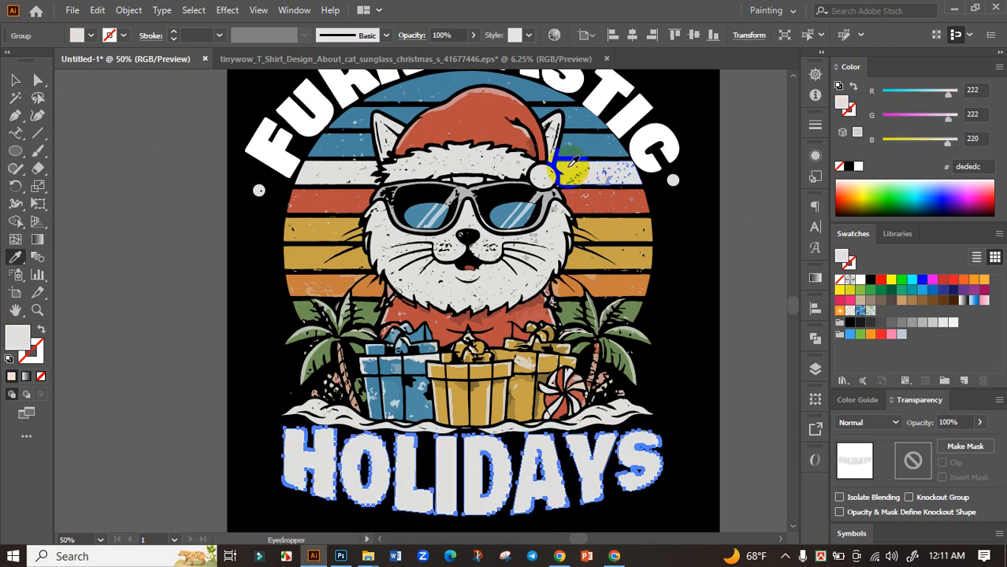
{"action": "left_click", "coordinate": [19, 79]}
{"action": "left_click", "coordinate": [168, 169]}
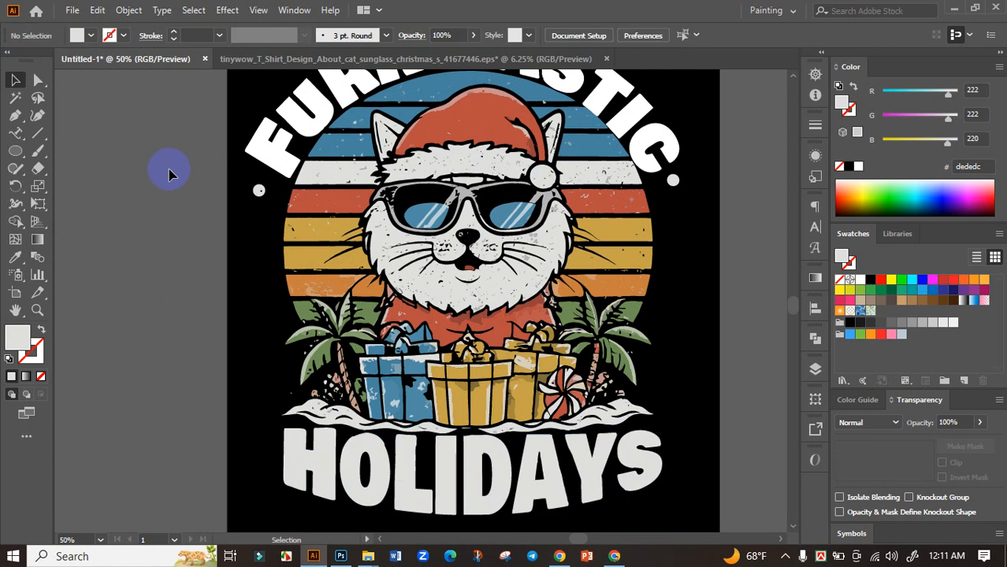
Try the Santa hat's red on the "Furr-tastic" lettering, then fill it with the sunset's orange stripe colour, #c87e3e, and deselect it.
{"action": "scroll", "coordinate": [225, 153], "scroll_direction": "up", "scroll_amount": 1}
{"action": "left_click", "coordinate": [260, 157]}
{"action": "left_click", "coordinate": [15, 256]}
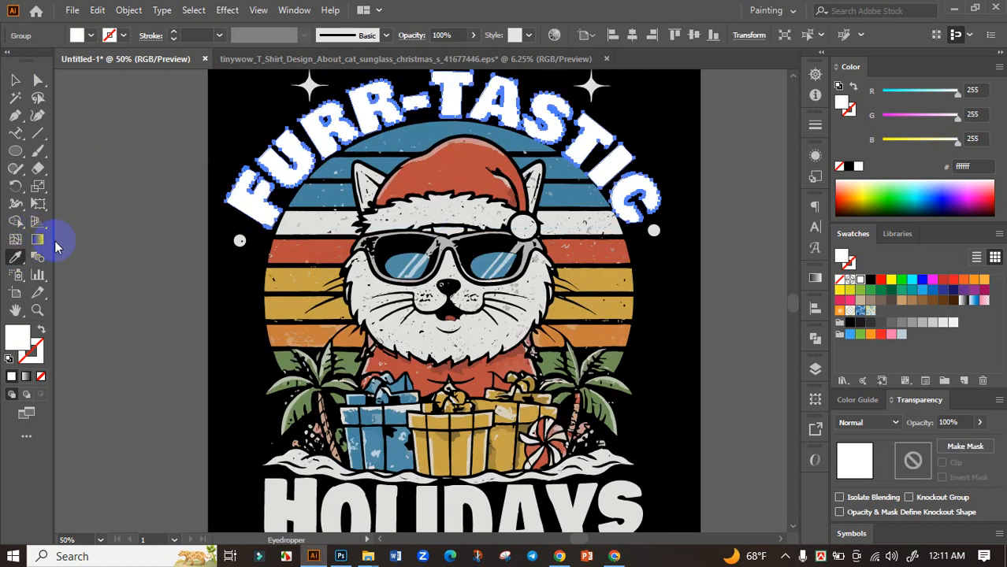
{"action": "left_click", "coordinate": [459, 155]}
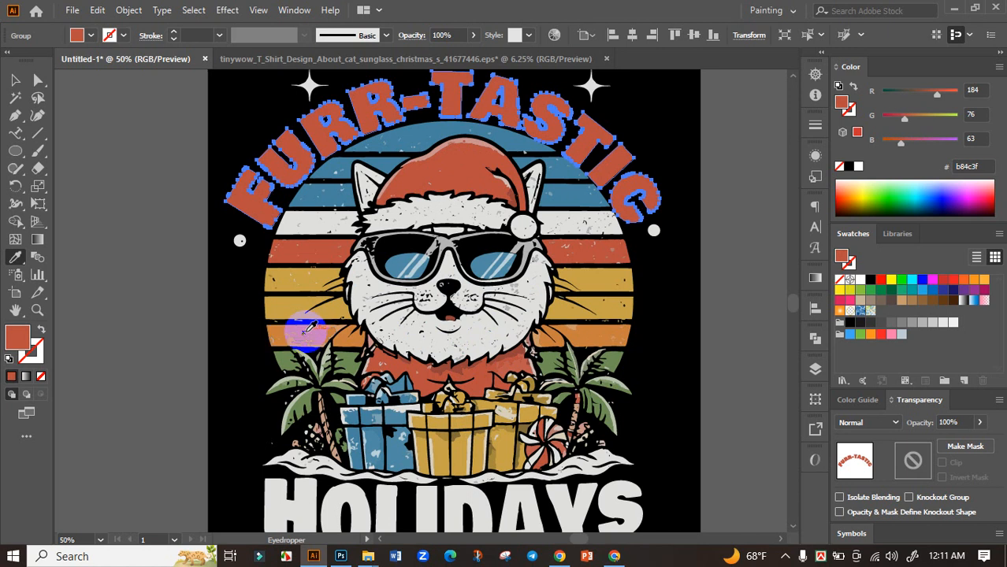
{"action": "left_click", "coordinate": [307, 312]}
{"action": "left_click", "coordinate": [15, 80]}
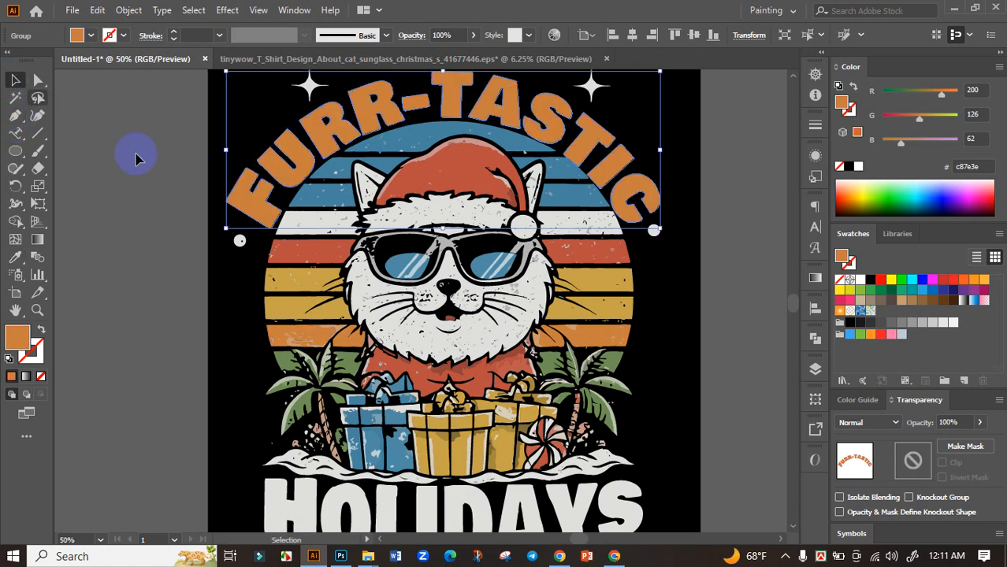
{"action": "left_click", "coordinate": [138, 162]}
Fill the "Holidays" lettering with the orange #c87e3e sampled from the "Furr-tastic" lettering, and deselect it.
{"action": "key", "text": "ctrl+minus"}
{"action": "left_click_drag", "start_coordinate": [565, 186], "coordinate": [593, 216]}
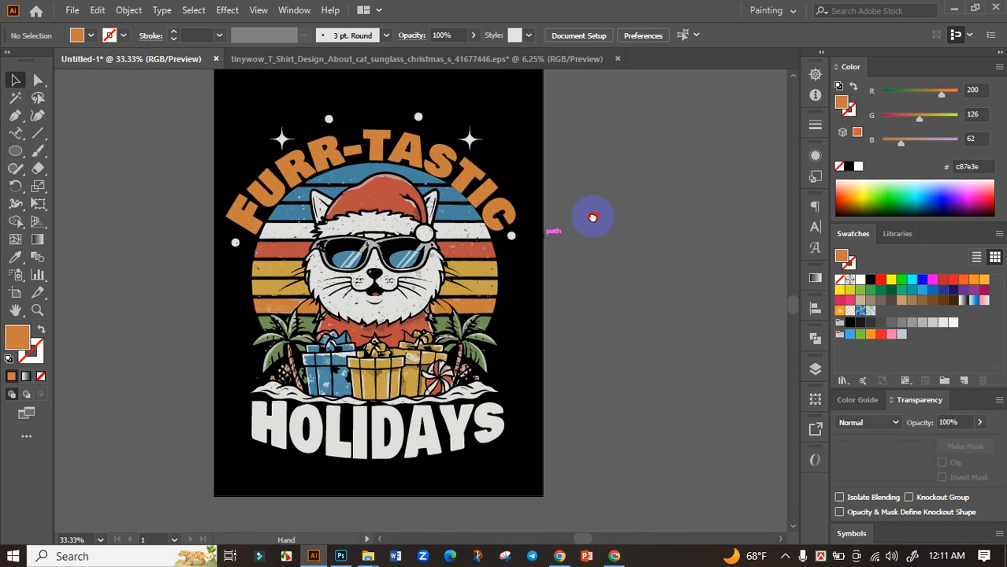
{"action": "scroll", "coordinate": [600, 242], "scroll_direction": "down", "scroll_amount": 2}
{"action": "scroll", "coordinate": [580, 309], "scroll_direction": "up", "scroll_amount": 2}
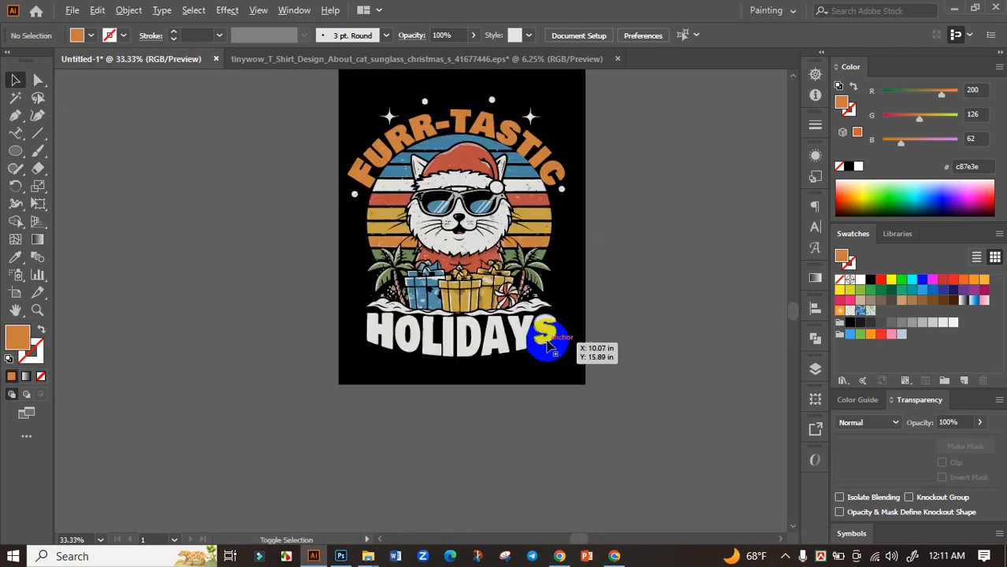
{"action": "left_click", "coordinate": [538, 335]}
{"action": "left_click", "coordinate": [15, 257]}
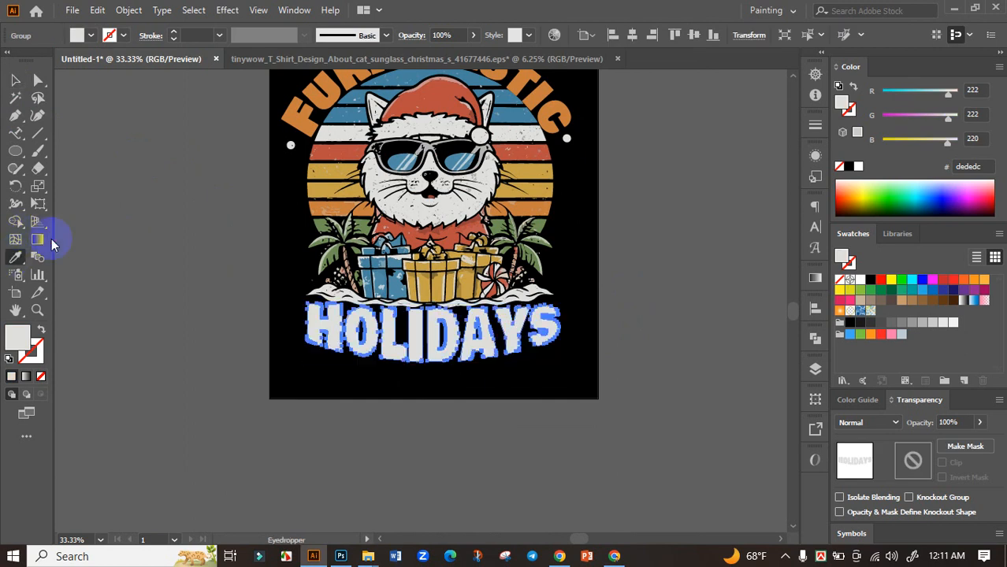
{"action": "left_click", "coordinate": [302, 112]}
{"action": "left_click", "coordinate": [16, 80]}
{"action": "left_click", "coordinate": [171, 137]}
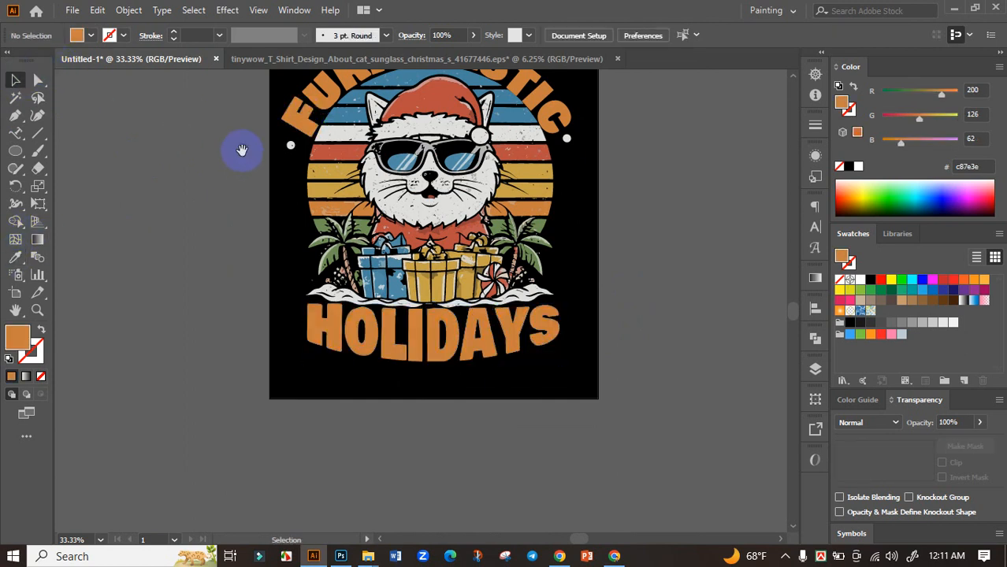
Fill the "Furr-tastic" lettering with the off-white #dededc sampled from the sunset's pale stripe, and deselect it.
{"action": "left_click_drag", "start_coordinate": [242, 152], "coordinate": [211, 225]}
{"action": "left_click", "coordinate": [297, 155]}
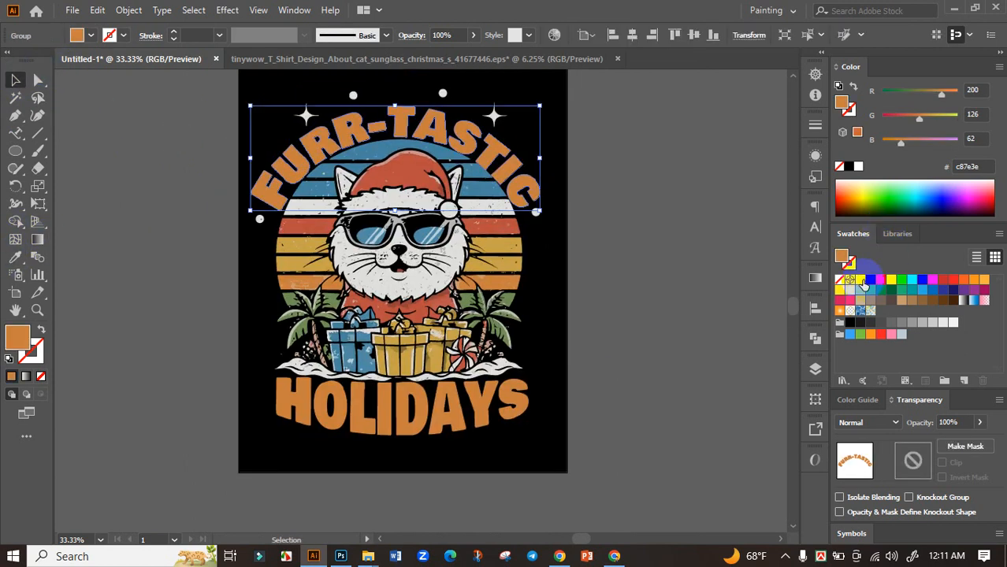
{"action": "left_click", "coordinate": [15, 257]}
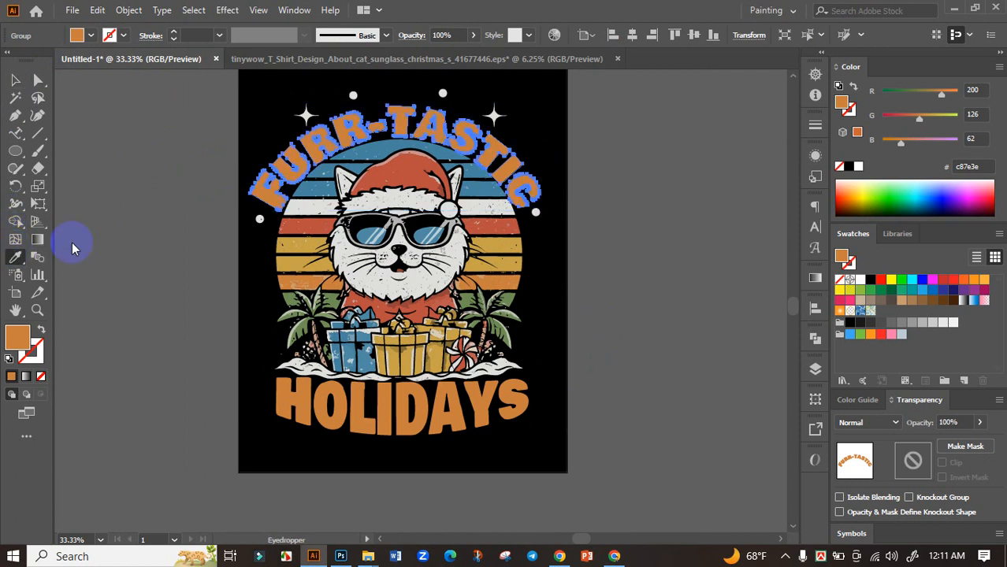
{"action": "left_click", "coordinate": [301, 205]}
{"action": "scroll", "coordinate": [306, 220], "scroll_direction": "up", "scroll_amount": 3}
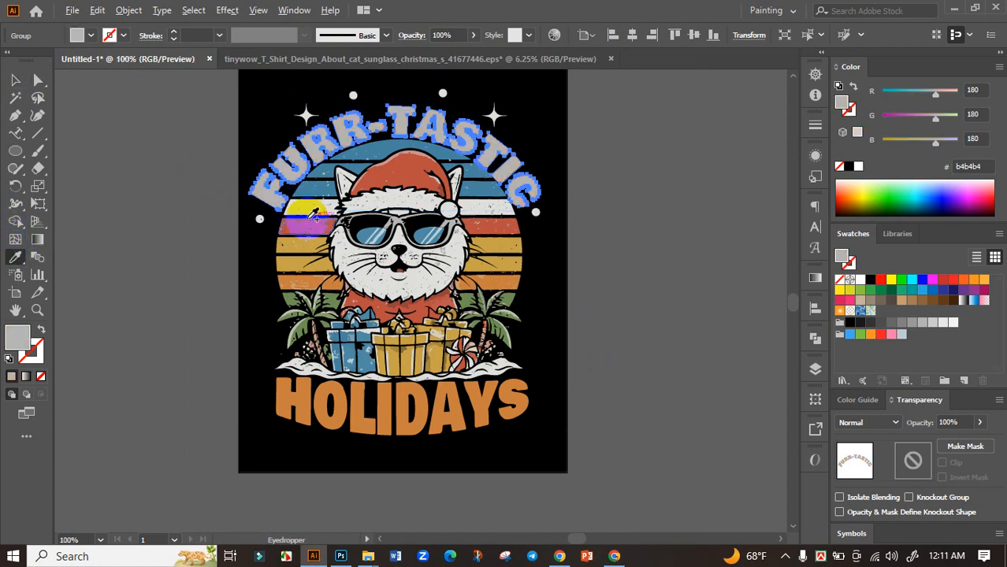
{"action": "left_click", "coordinate": [310, 175]}
{"action": "scroll", "coordinate": [311, 175], "scroll_direction": "down", "scroll_amount": 3}
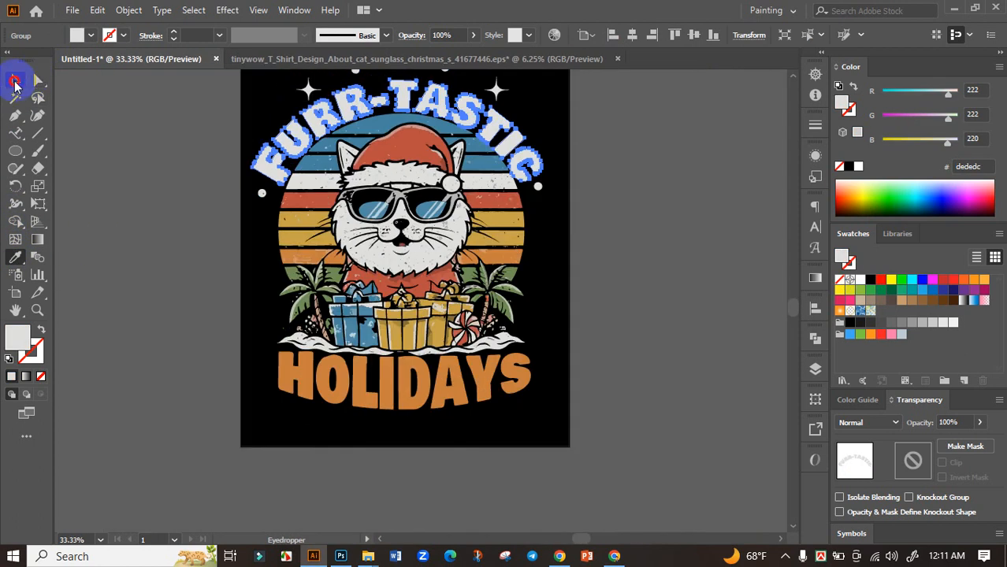
{"action": "left_click", "coordinate": [14, 82]}
{"action": "left_click", "coordinate": [135, 122]}
Select the whole cat design with its lettering and centre it horizontally and vertically on the artboard.
{"action": "scroll", "coordinate": [135, 123], "scroll_direction": "down", "scroll_amount": 1}
{"action": "left_click_drag", "start_coordinate": [617, 227], "coordinate": [682, 287]}
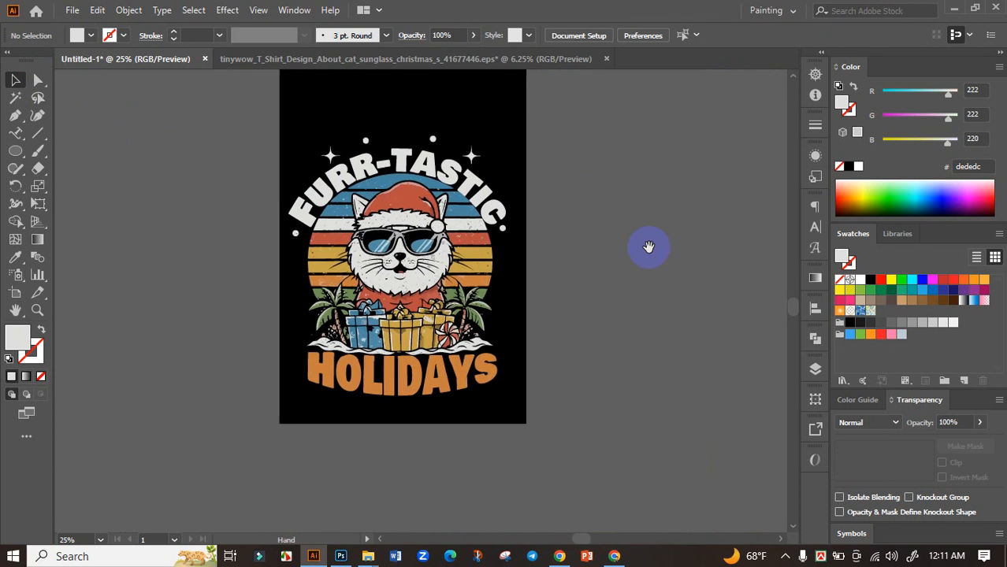
{"action": "left_click_drag", "start_coordinate": [607, 411], "coordinate": [607, 408]}
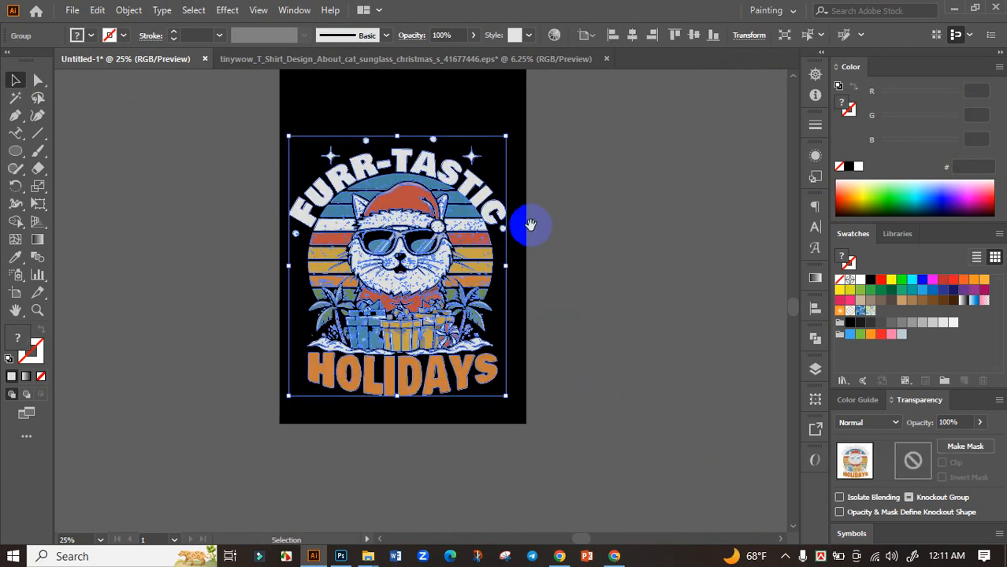
{"action": "left_click", "coordinate": [816, 308]}
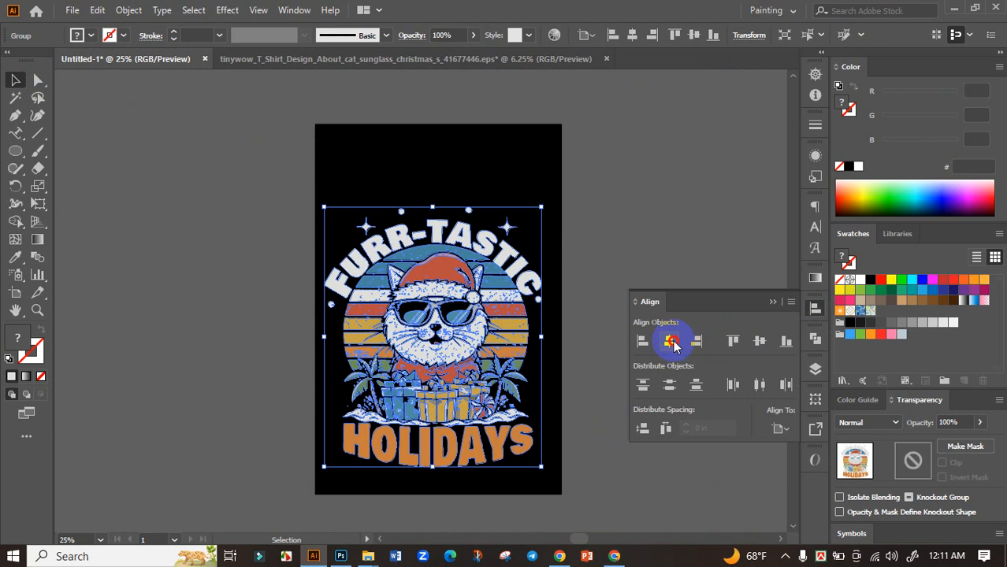
{"action": "left_click", "coordinate": [671, 340]}
{"action": "left_click", "coordinate": [759, 341]}
{"action": "left_click", "coordinate": [773, 302]}
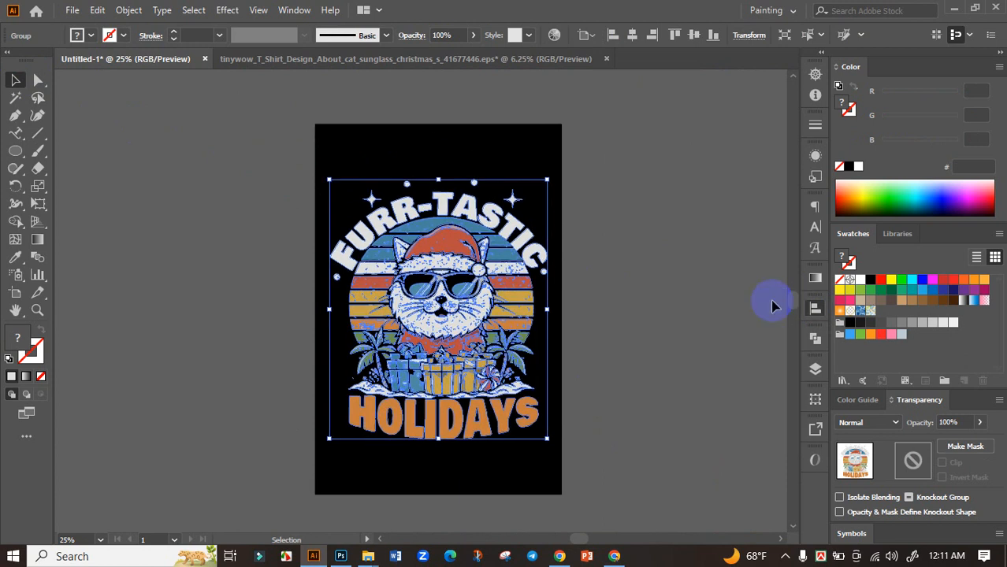
Enlarge the whole design slightly so it nearly spans the black artboard's width, and deselect it.
{"action": "left_click_drag", "start_coordinate": [548, 442], "coordinate": [558, 454]}
{"action": "left_click", "coordinate": [618, 409]}
{"action": "mouse_move", "coordinate": [636, 357]}
{"action": "left_mouse_down"}
{"action": "mouse_move", "coordinate": [632, 374]}
{"action": "mouse_move", "coordinate": [629, 349]}
{"action": "left_mouse_up"}
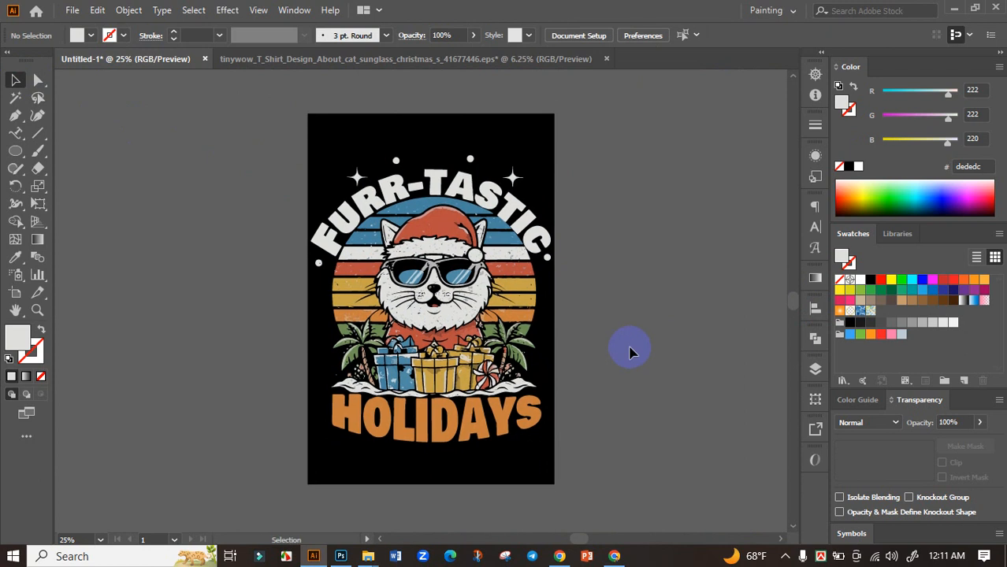